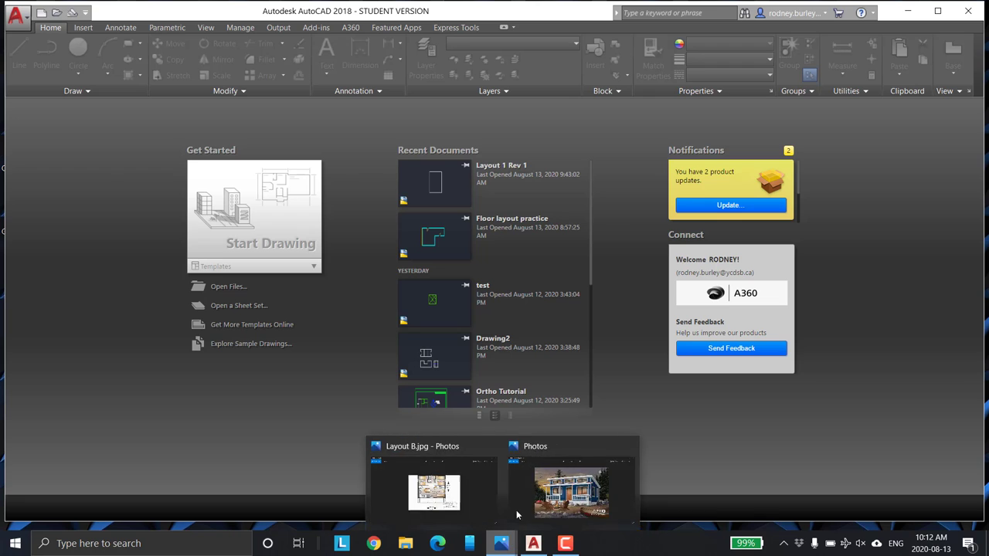
Step: Review the Layout B floor plan and cabin front view reference pictures
left_click(559, 489)
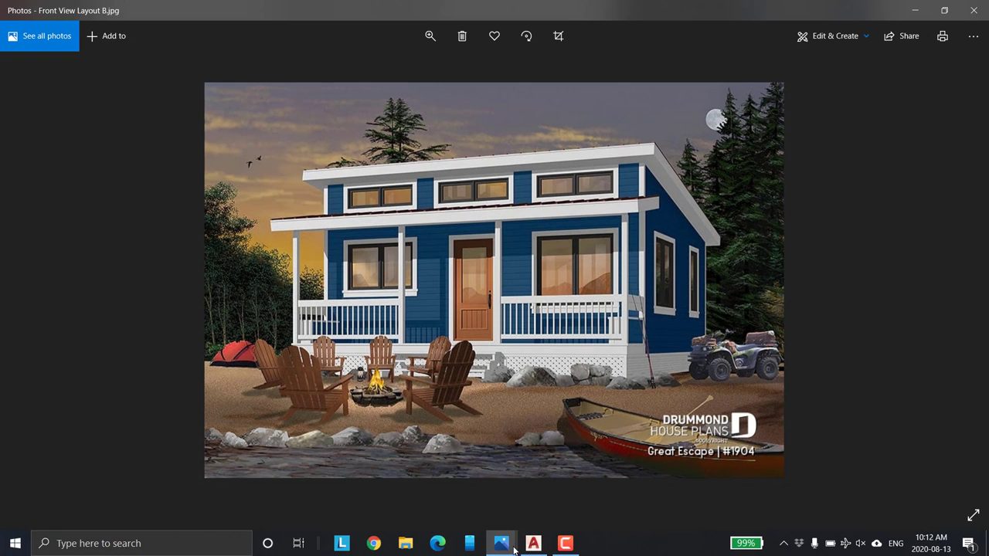
mouse_move(502, 544)
left_click(457, 500)
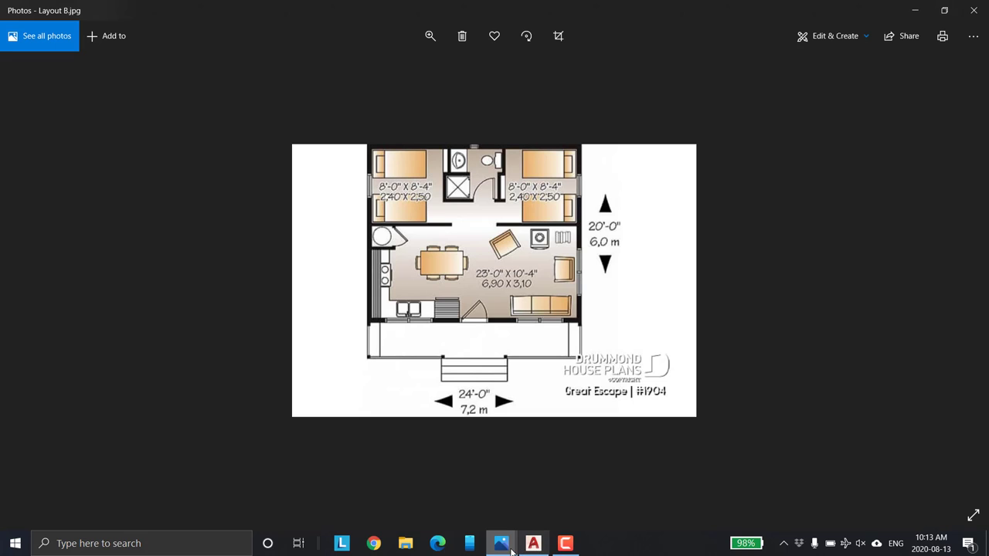
left_click(576, 510)
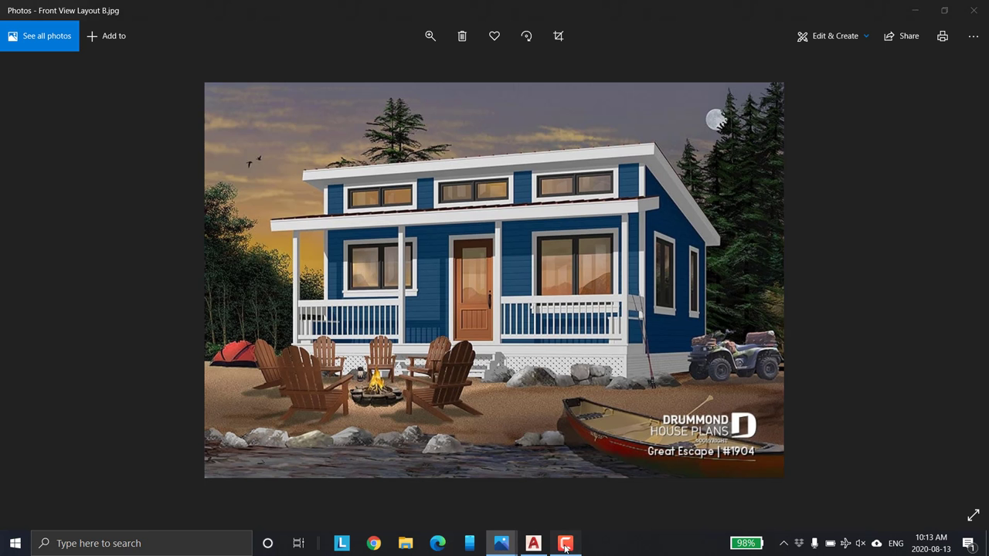
left_click(565, 544)
left_click(533, 544)
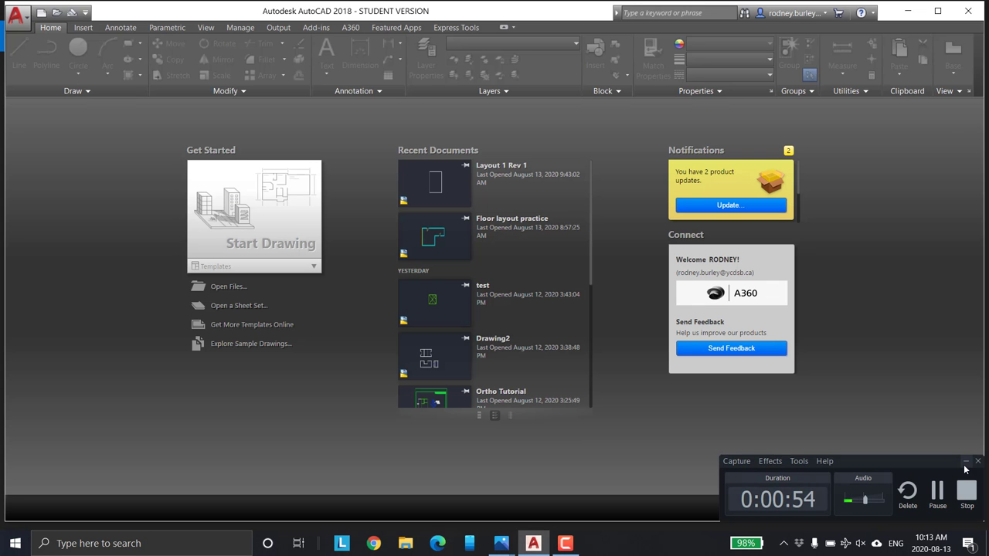
Step: Start a new blank drawing, Drawing2, from the Start Drawing tile
left_click(965, 461)
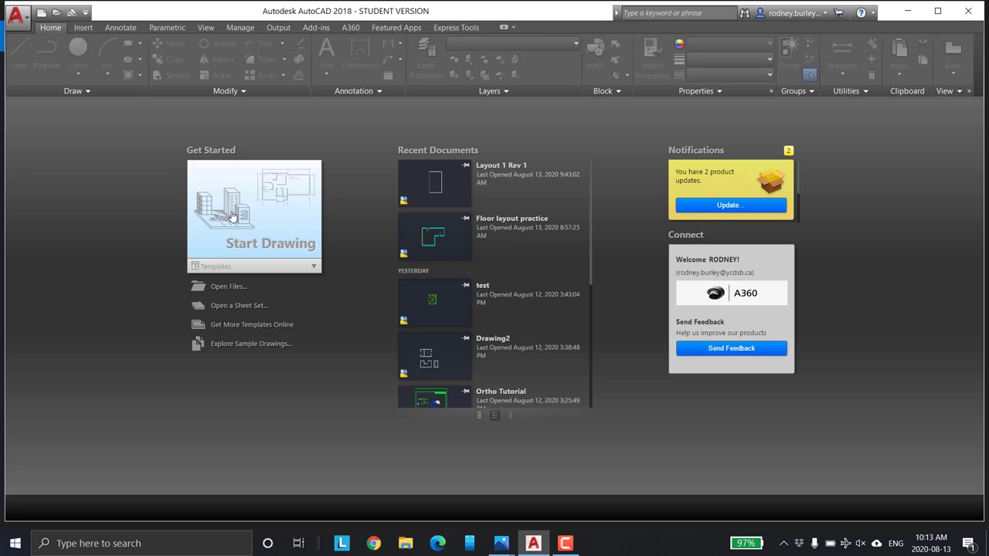
left_click(17, 15)
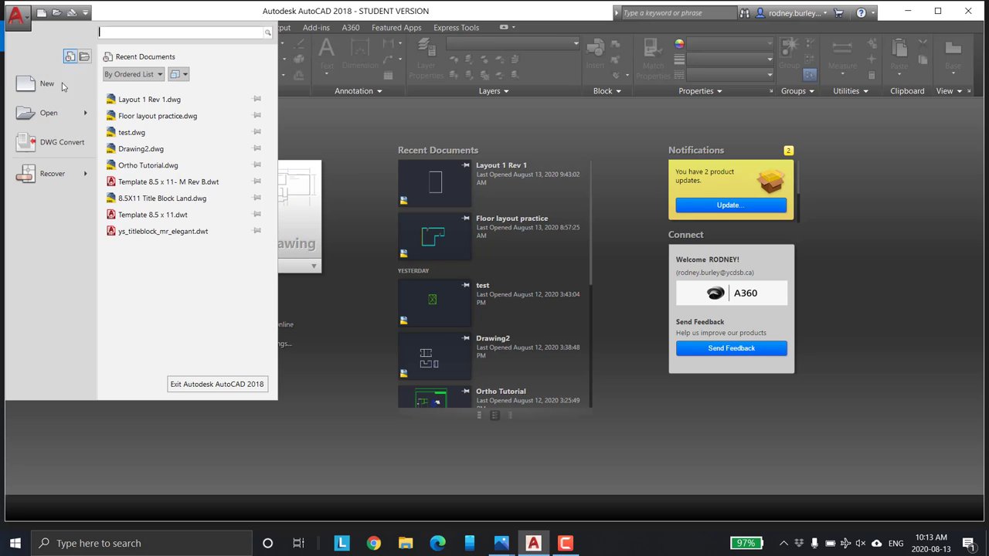
left_click(380, 139)
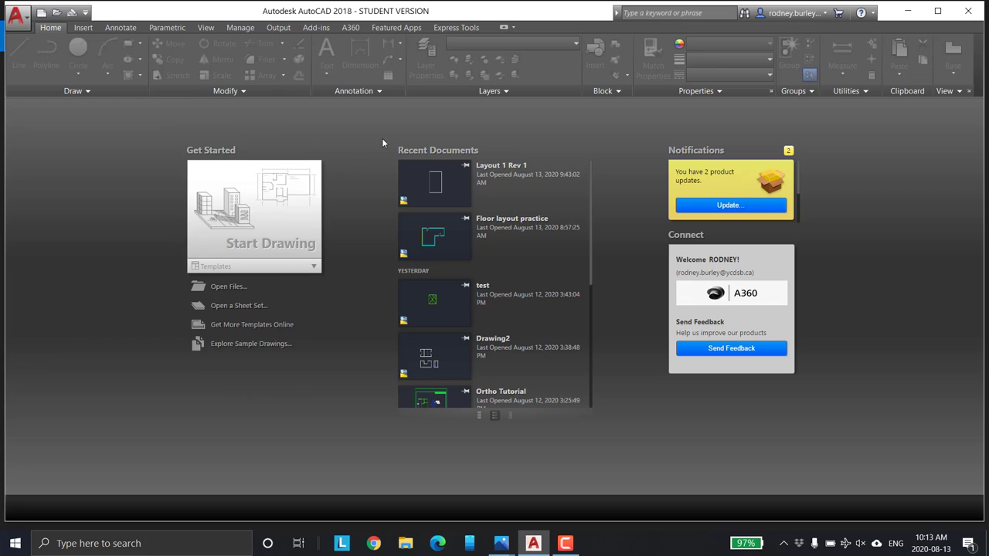
left_click(254, 213)
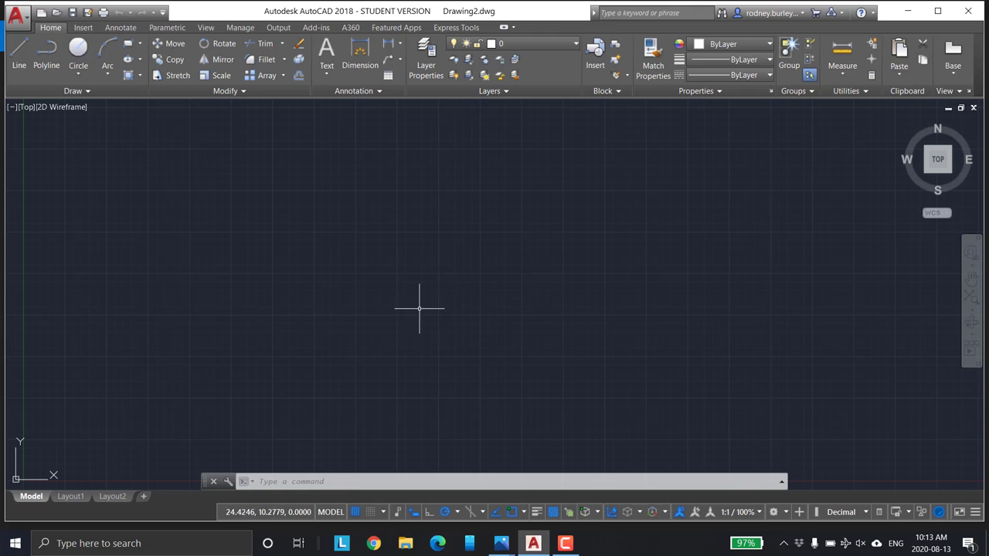
left_click(23, 18)
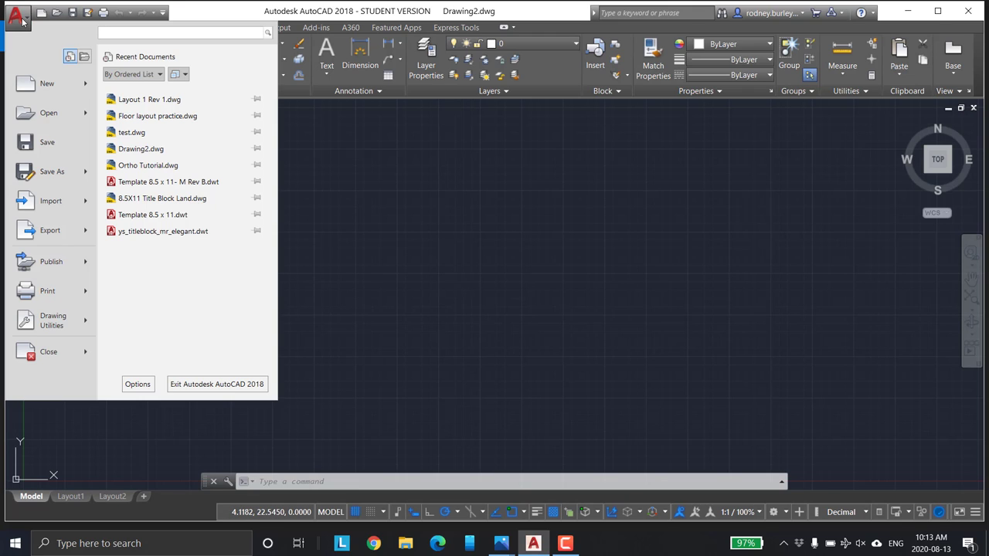
Step: Set Drawing Units length type to Architectural with 0'-0 1/16" precision
mouse_move(38, 325)
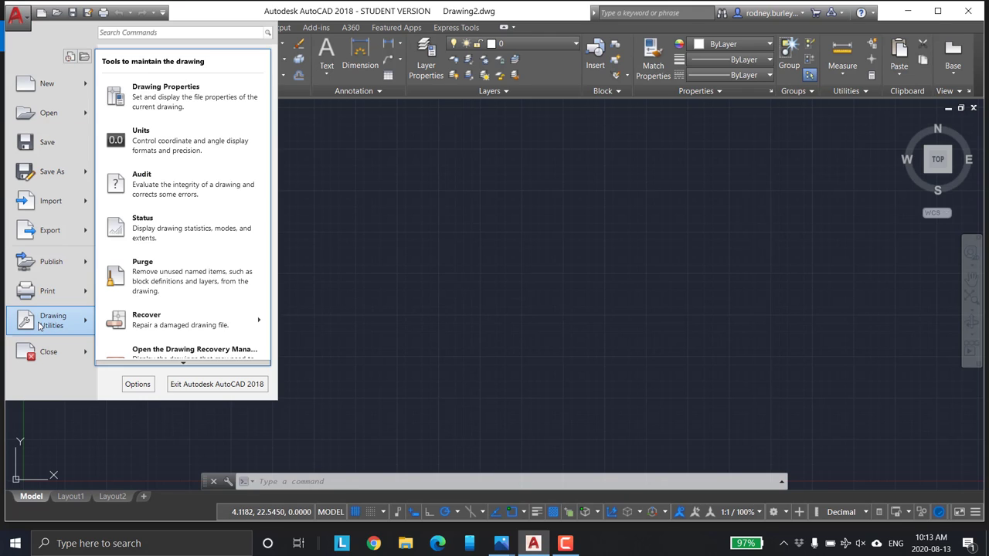
left_click(143, 137)
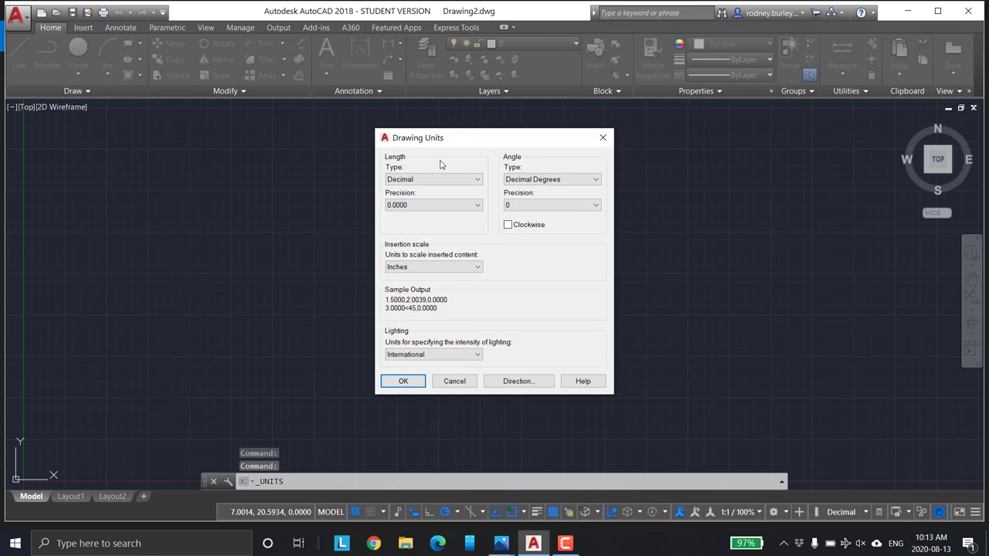
left_click(473, 179)
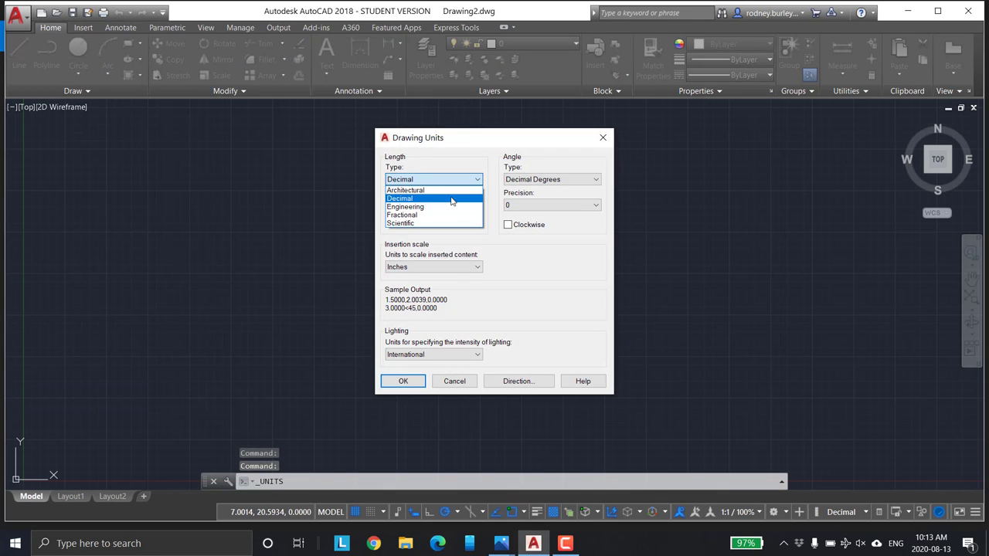
left_click(451, 191)
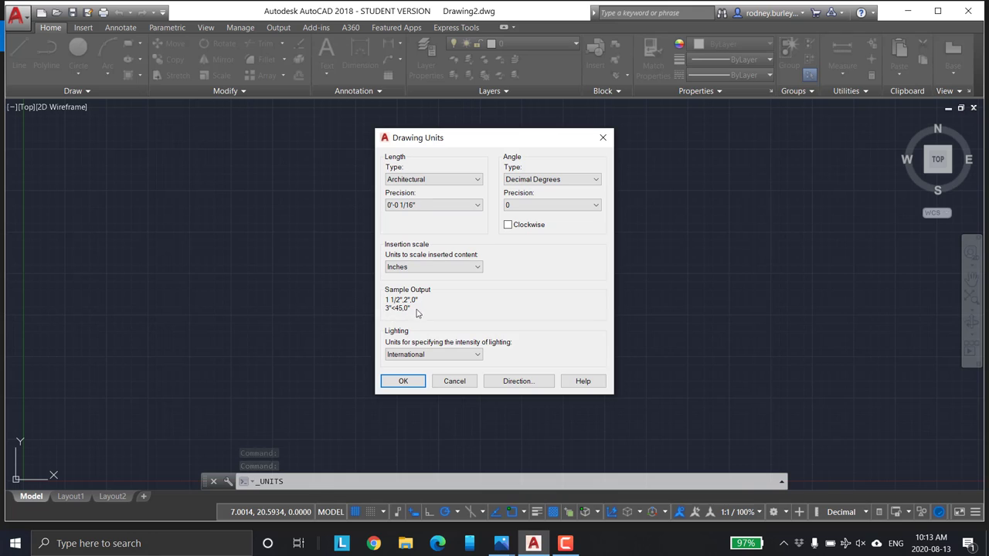
left_click(403, 380)
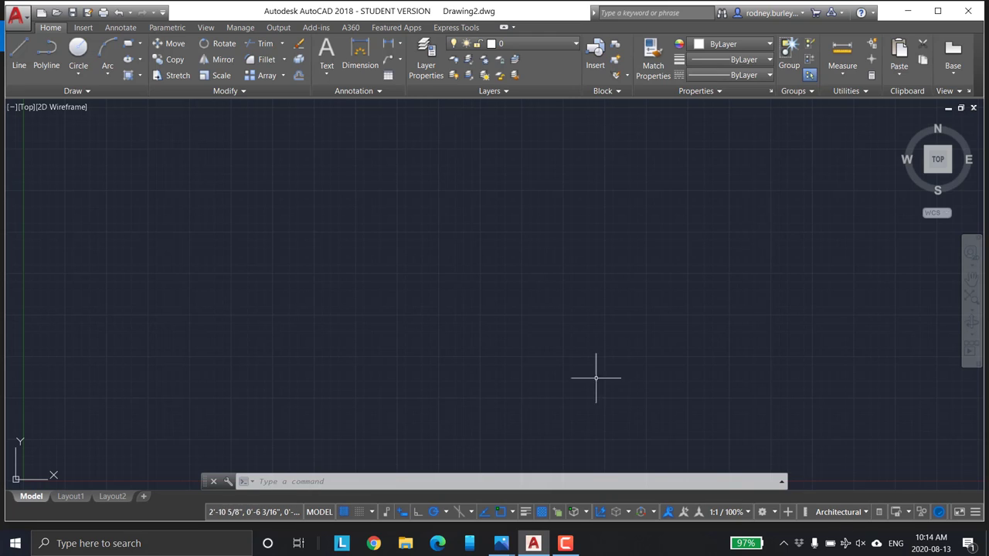
Step: Draw a closed four-sided outline of straight line segments
middle_click_drag(236, 283, 295, 279)
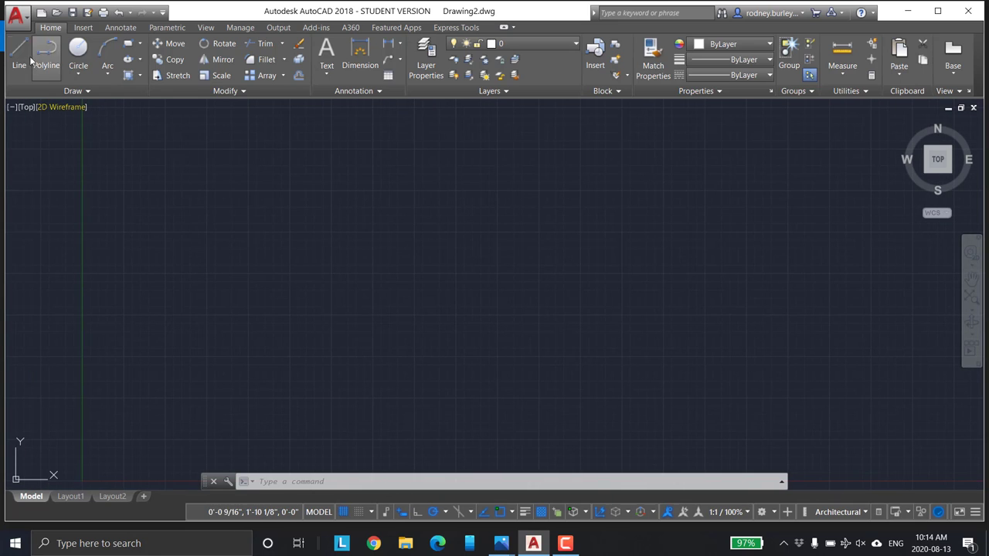
left_click(20, 54)
left_click(244, 242)
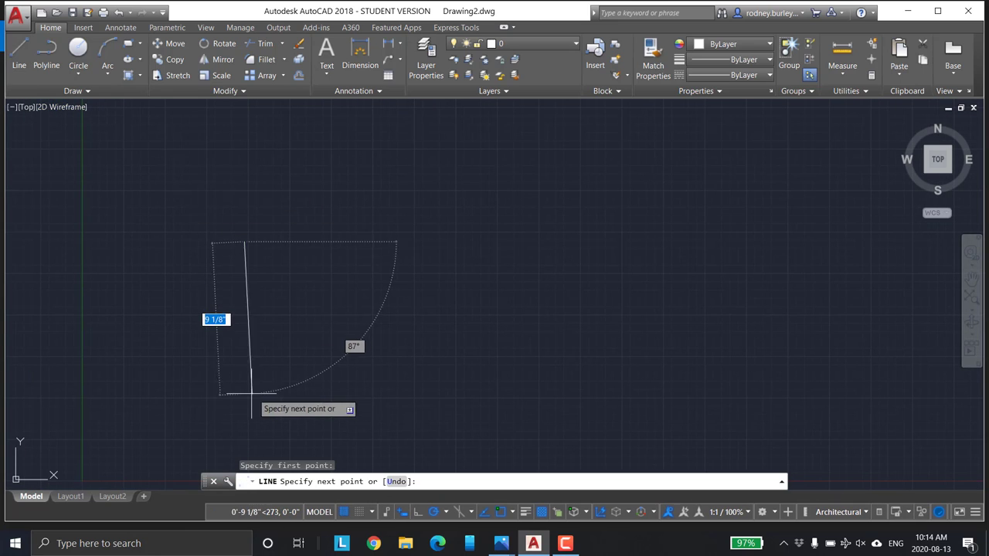
left_click(244, 393)
left_click(450, 401)
left_click(409, 211)
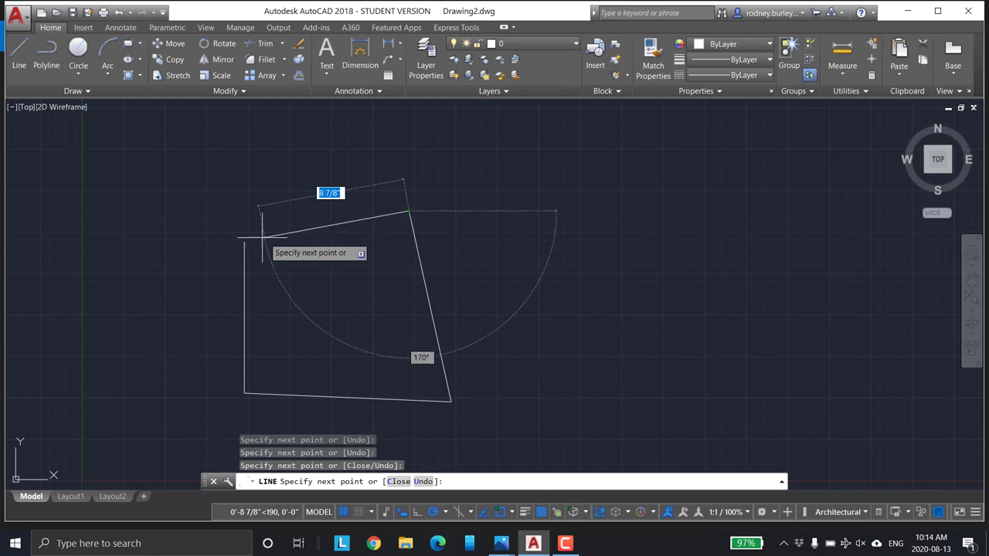
left_click(245, 242)
key("Escape")
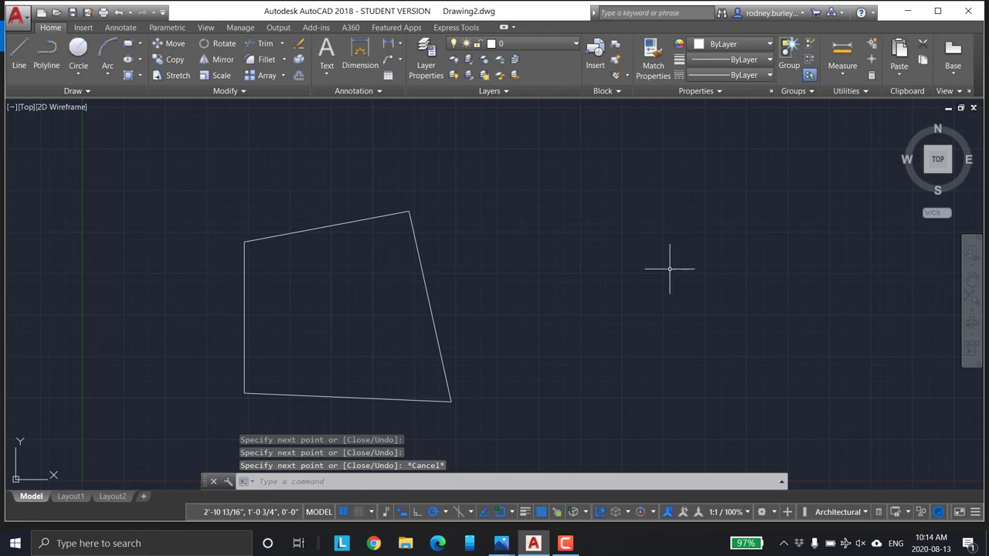
Step: Pan, zoom and orbit the view to inspect the outline in 3D
scroll(441, 283, "down", 2)
scroll(441, 283, "down", 5)
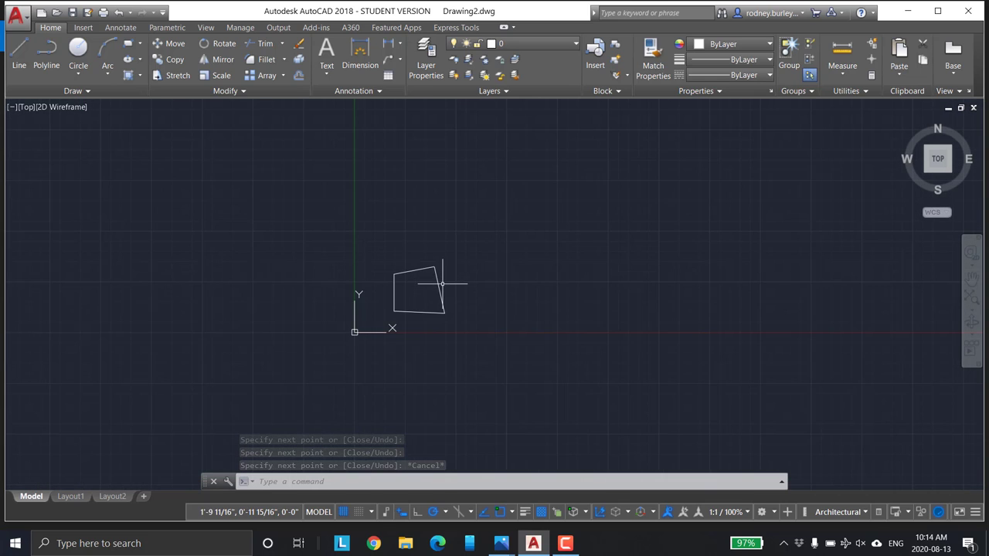
scroll(443, 279, "up", 9)
scroll(446, 285, "down", 8)
scroll(449, 289, "up", 6)
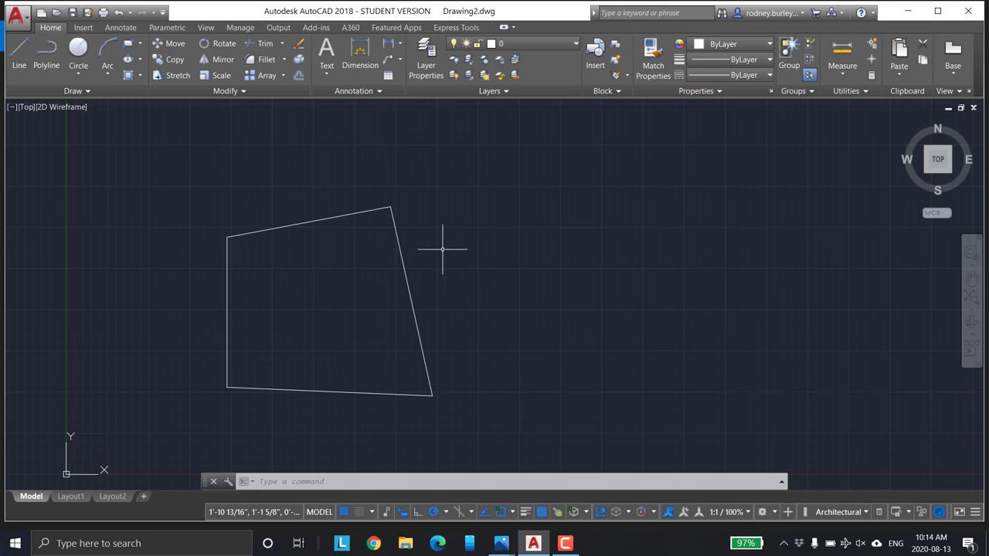
mouse_move(445, 248)
middle_mouse_down()
mouse_move(525, 237)
mouse_move(681, 278)
mouse_move(673, 309)
middle_mouse_up()
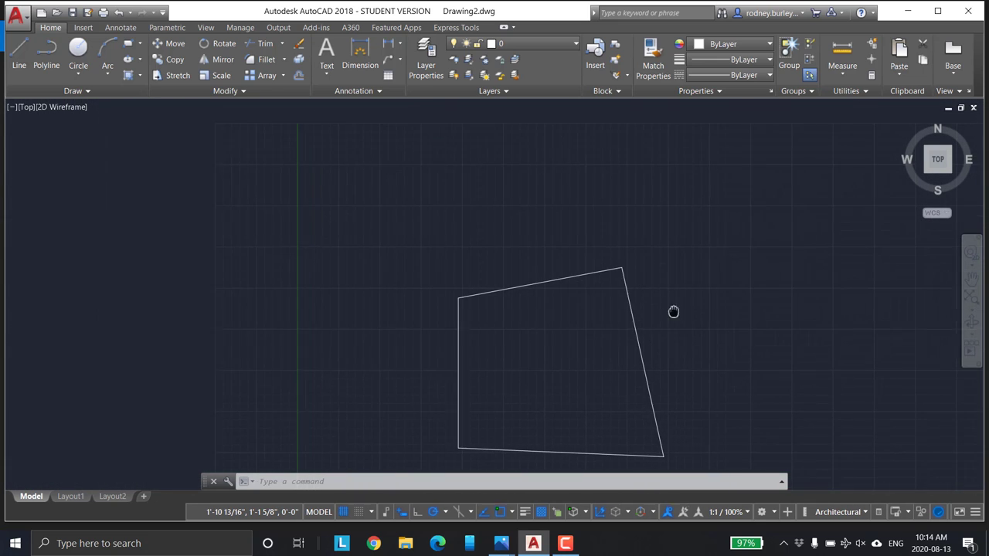
scroll(663, 309, "up", 3)
scroll(618, 255, "up", 3)
mouse_move(553, 184)
middle_mouse_down()
mouse_move(574, 267)
mouse_move(532, 196)
mouse_move(486, 252)
mouse_move(630, 224)
mouse_move(564, 203)
mouse_move(468, 223)
mouse_move(601, 248)
middle_mouse_up()
scroll(573, 269, "down", 4)
scroll(574, 268, "down", 4)
key("Escape")
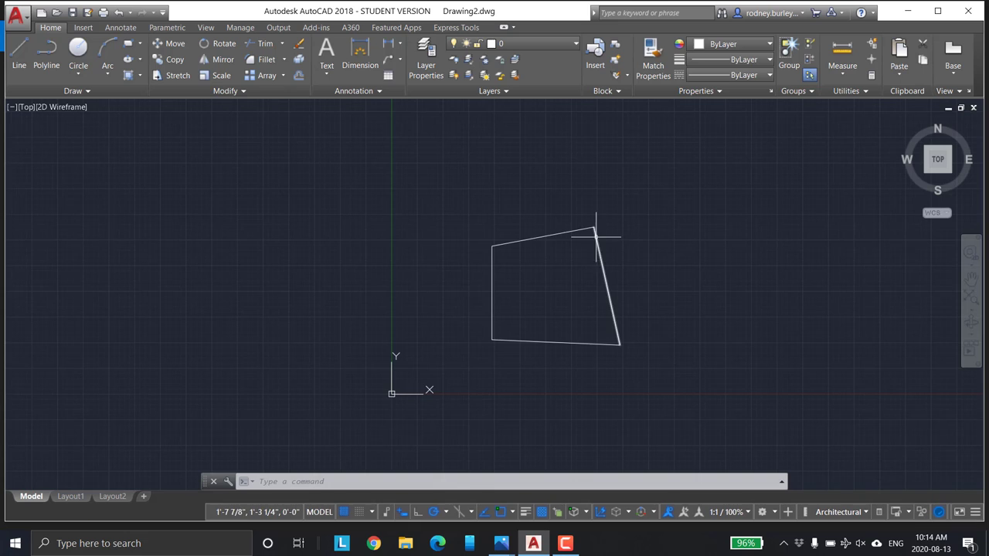
scroll(596, 228, "up", 5)
scroll(591, 228, "down", 3)
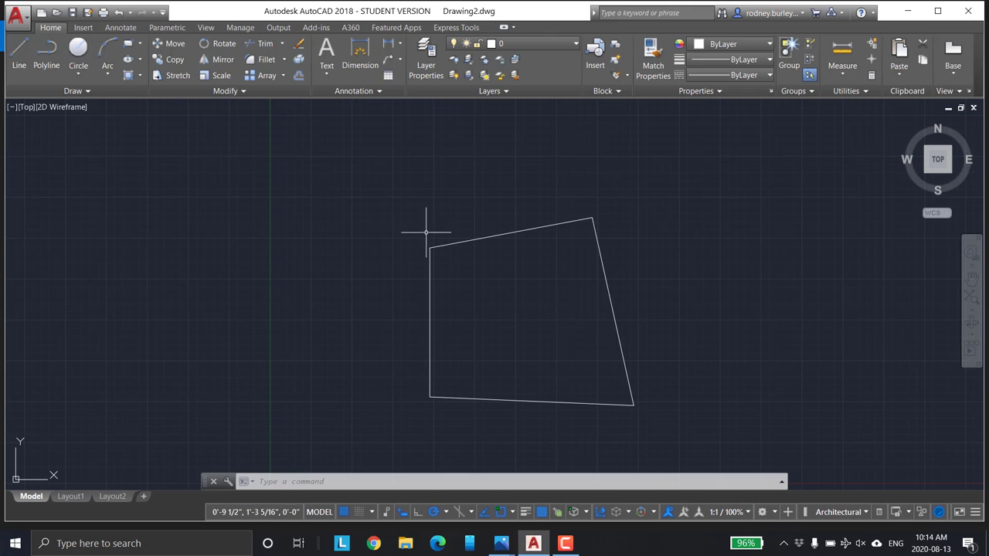
scroll(493, 286, "down", 4)
scroll(497, 281, "up", 4)
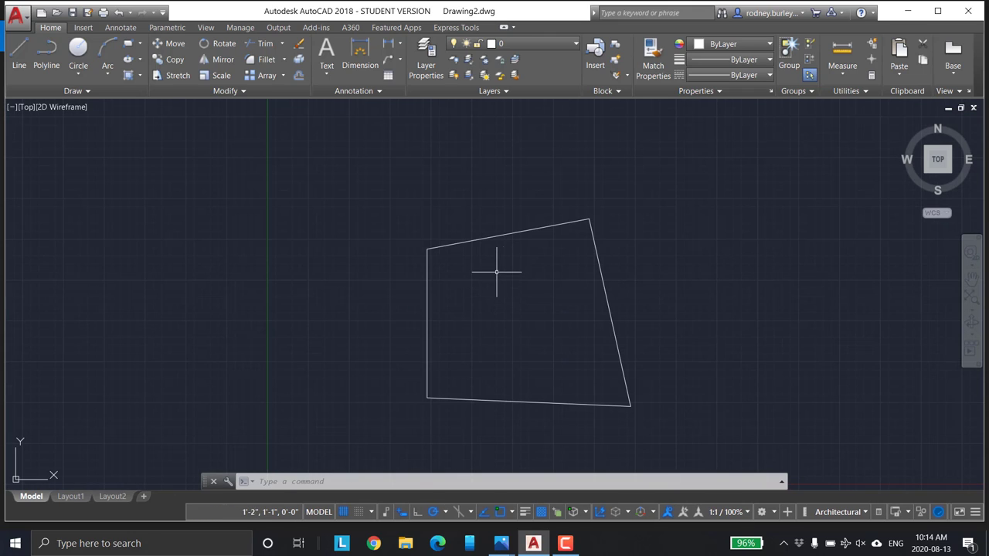
middle_click_drag(509, 269, 453, 163, "shift")
Step: Orbit the outline, check the isometric and front views, then return to the top plan view
key("Escape")
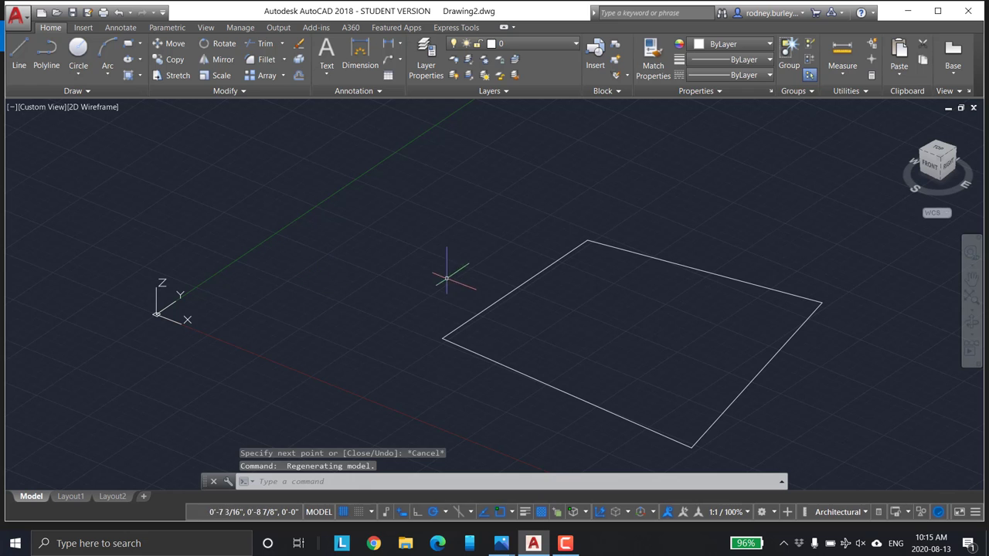
middle_click_drag(629, 318, 578, 317, "shift")
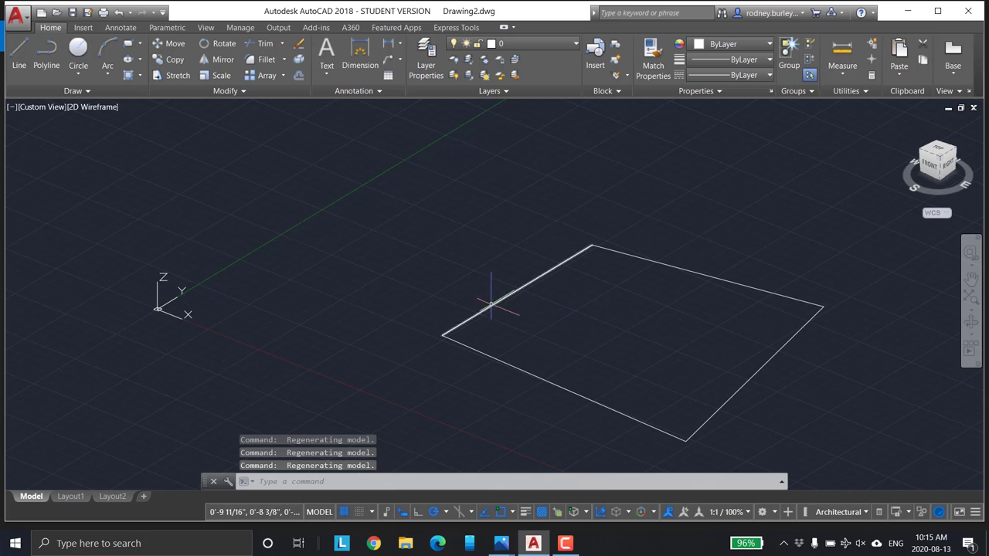
middle_click_drag(440, 294, 647, 283, "shift")
scroll(693, 300, "up", 4)
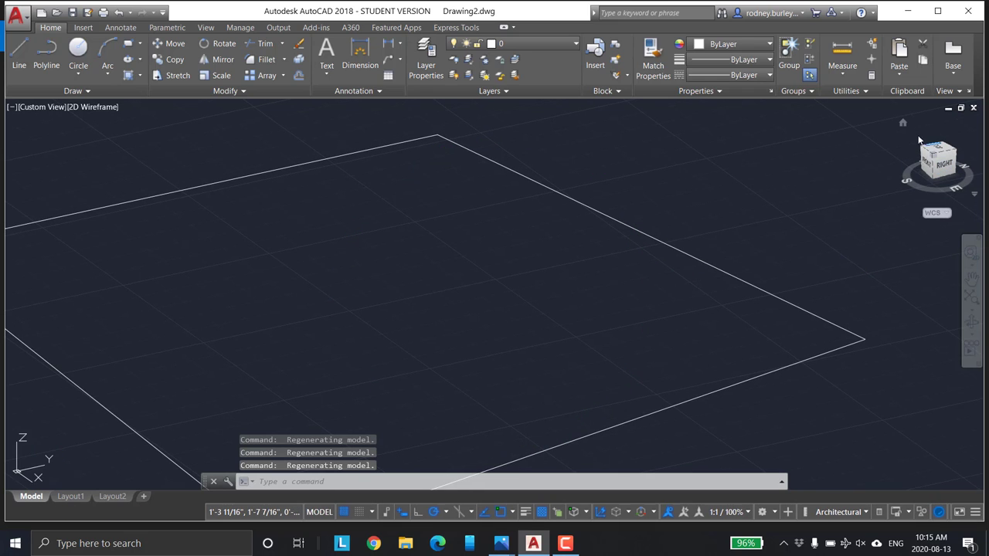
left_click(940, 154)
left_click(941, 153)
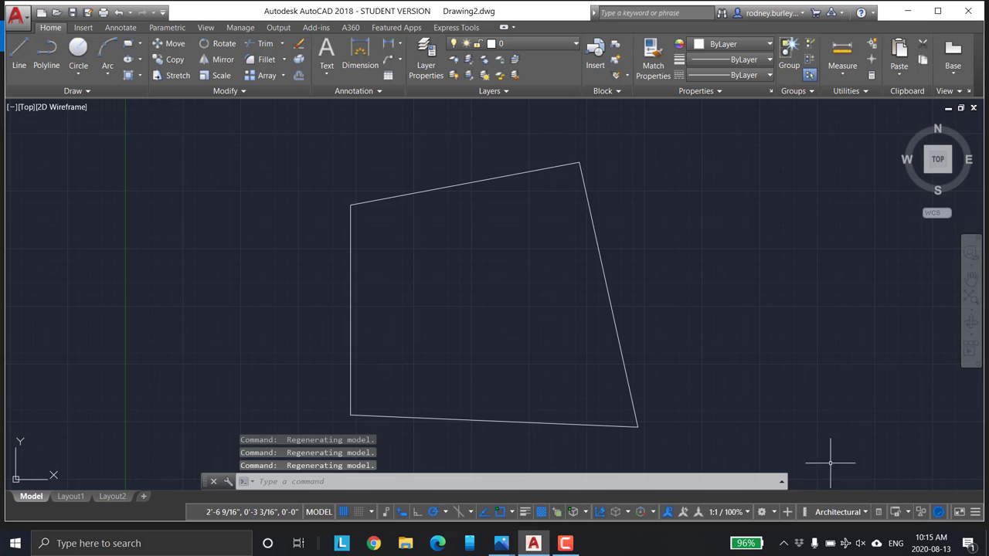
left_click(962, 122)
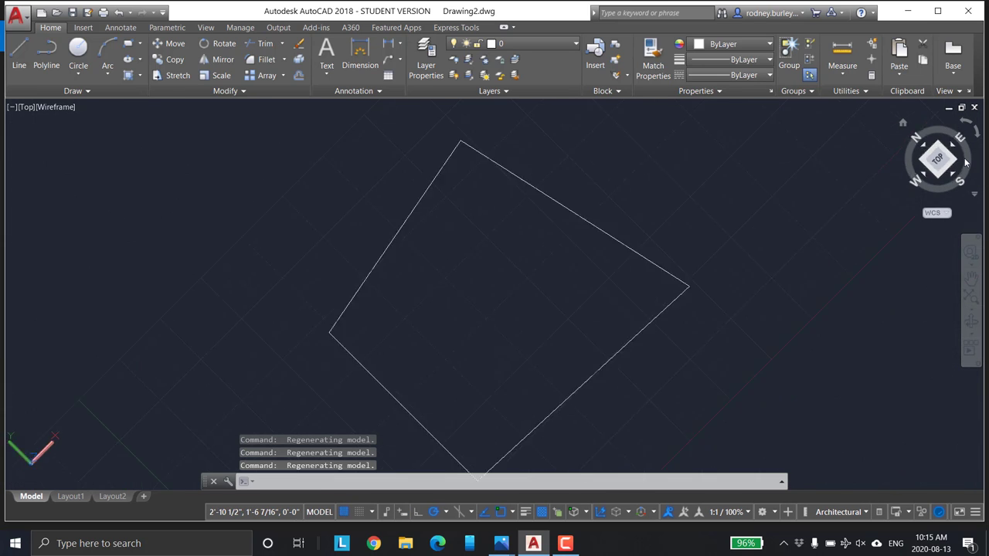
left_click(922, 184)
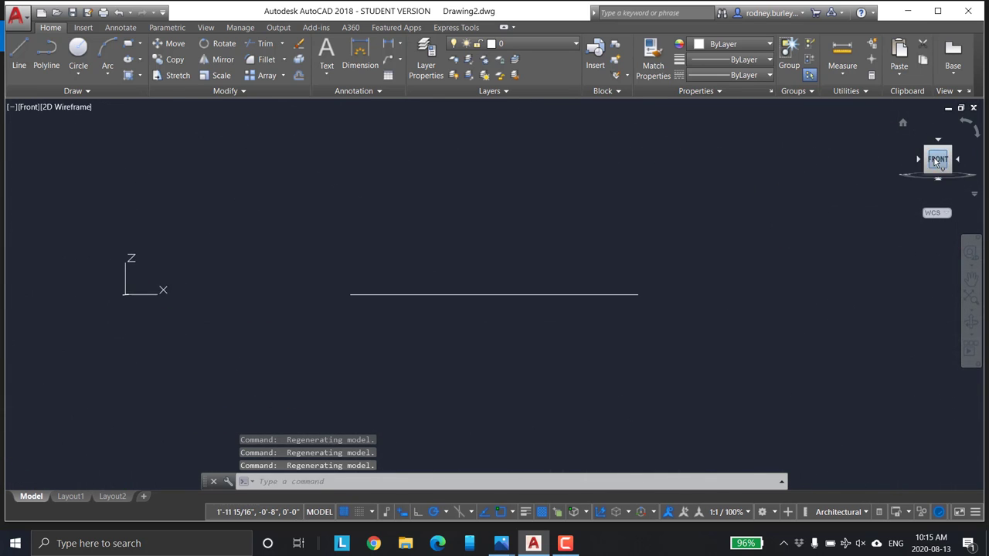
middle_click_drag(910, 123, 889, 248, "shift")
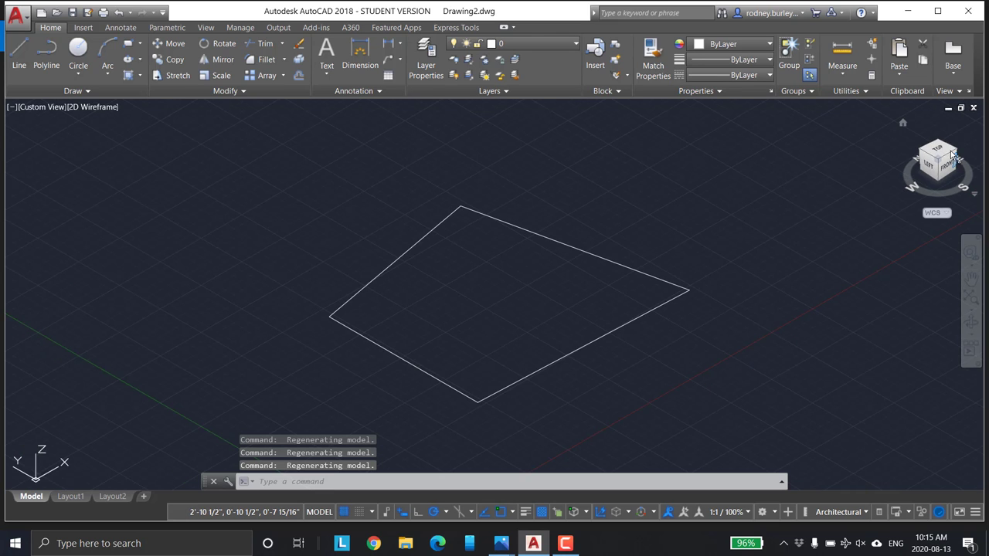
key("ctrl+z")
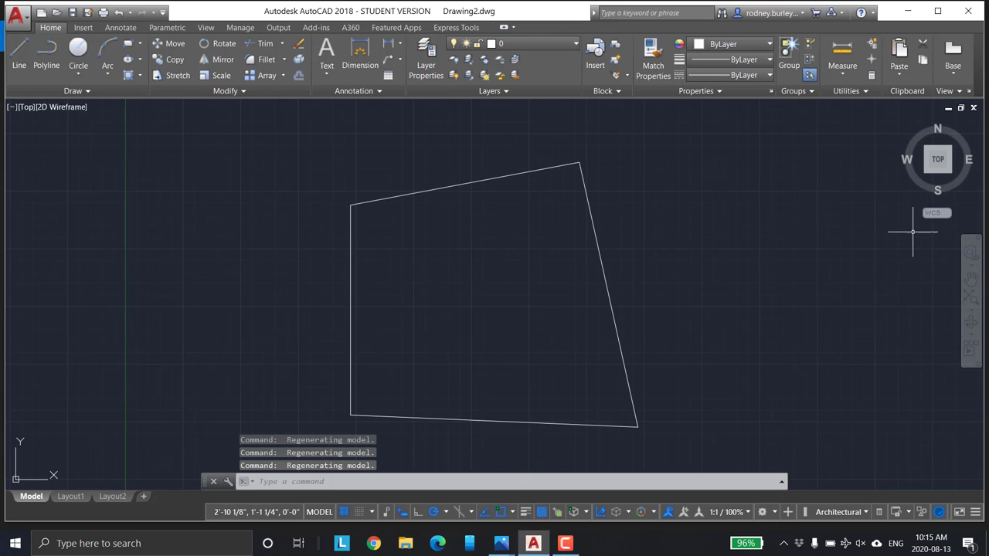
Step: Select the outline's left and bottom edges with a window
scroll(327, 319, "up", 2)
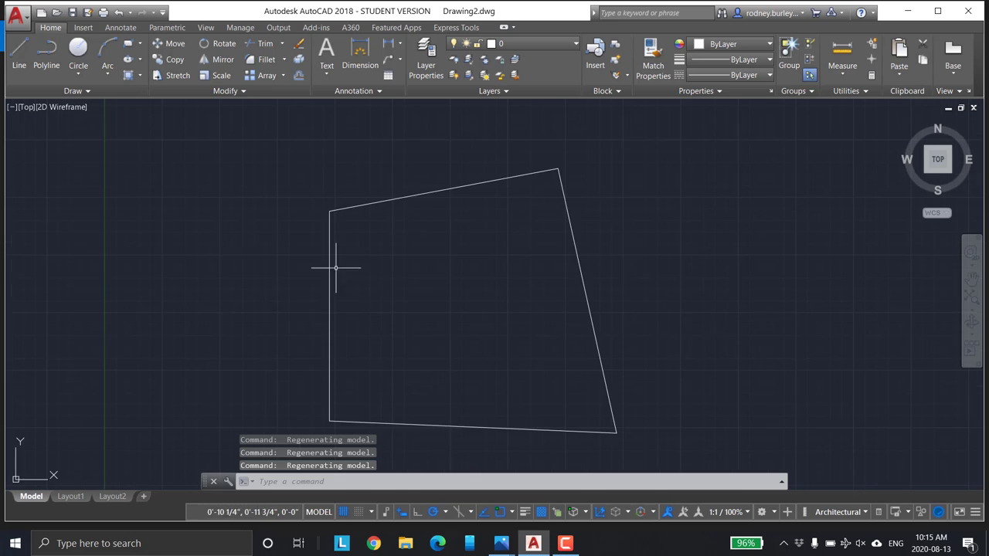
scroll(332, 255, "down", 2)
mouse_move(267, 160)
left_mouse_down()
mouse_move(541, 281)
mouse_move(420, 408)
mouse_move(291, 393)
left_mouse_up()
Step: Delete the left and bottom edges, then erase the top and slanted right lines
key("Delete")
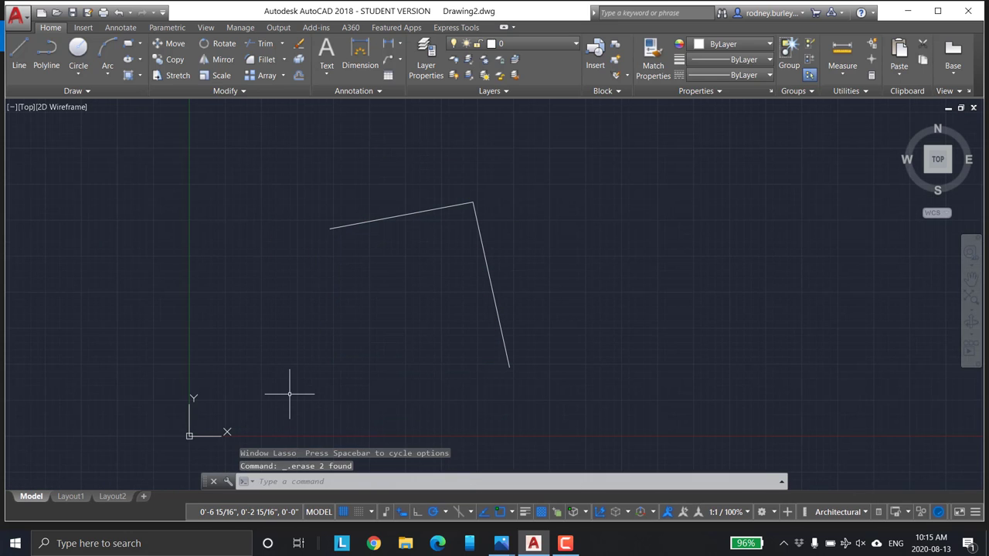
left_click(298, 50)
left_click(391, 217)
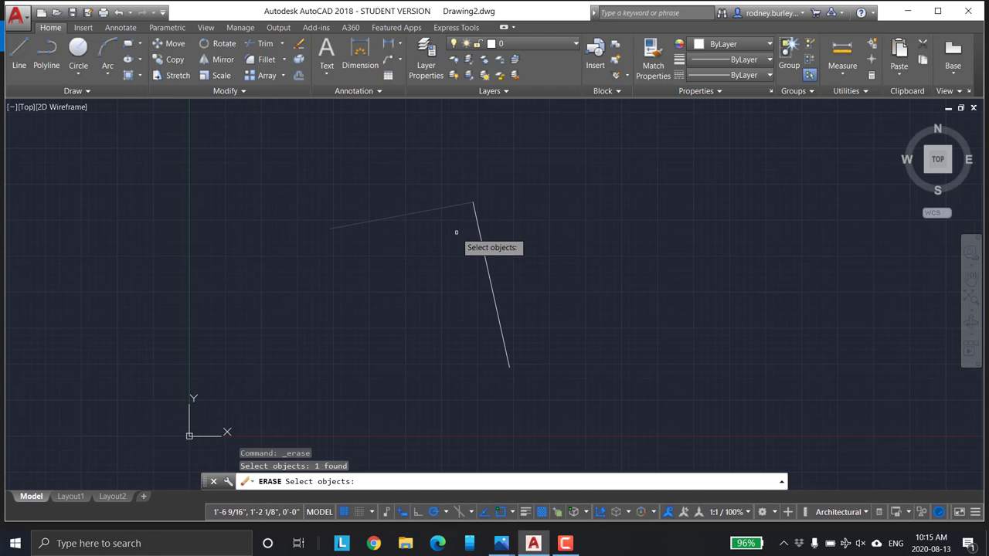
left_click(485, 239)
left_click(486, 265)
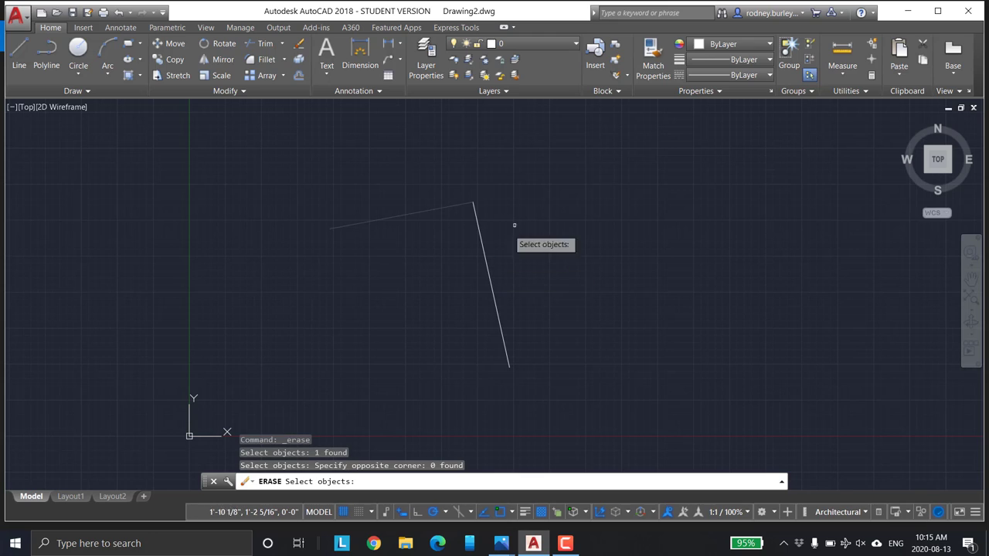
left_click(490, 270)
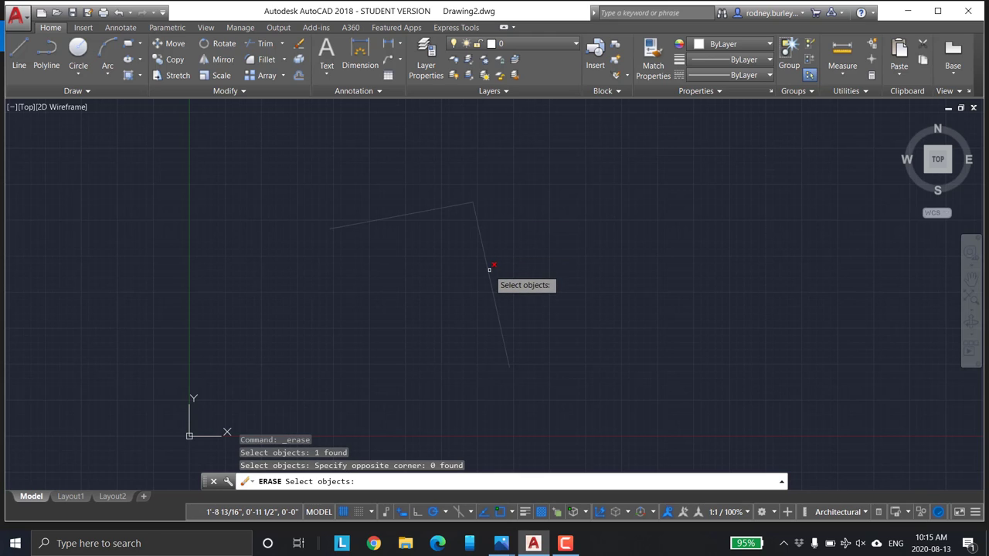
key("Return")
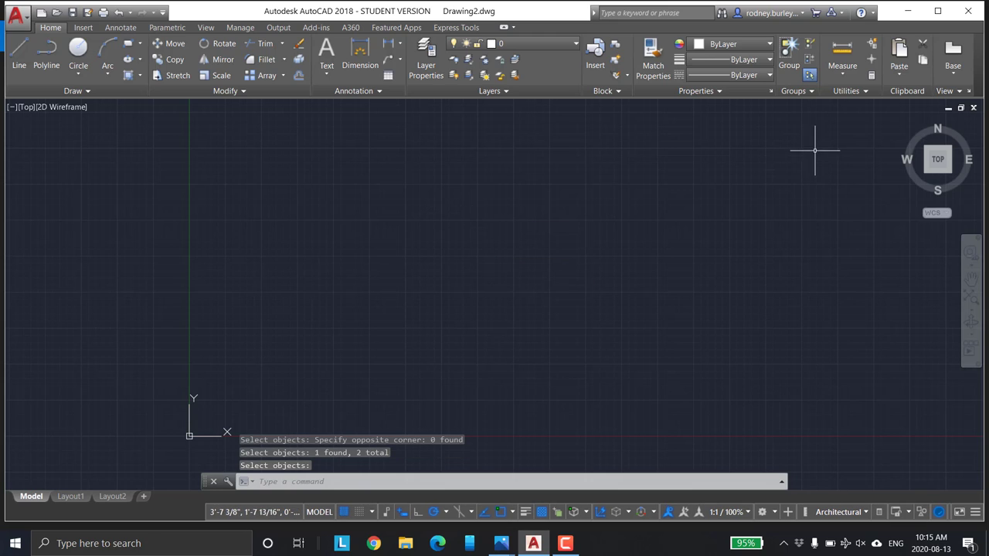
Step: Pan and zoom around the now-empty drawing area
scroll(501, 144, "down", 2)
scroll(464, 184, "up", 2)
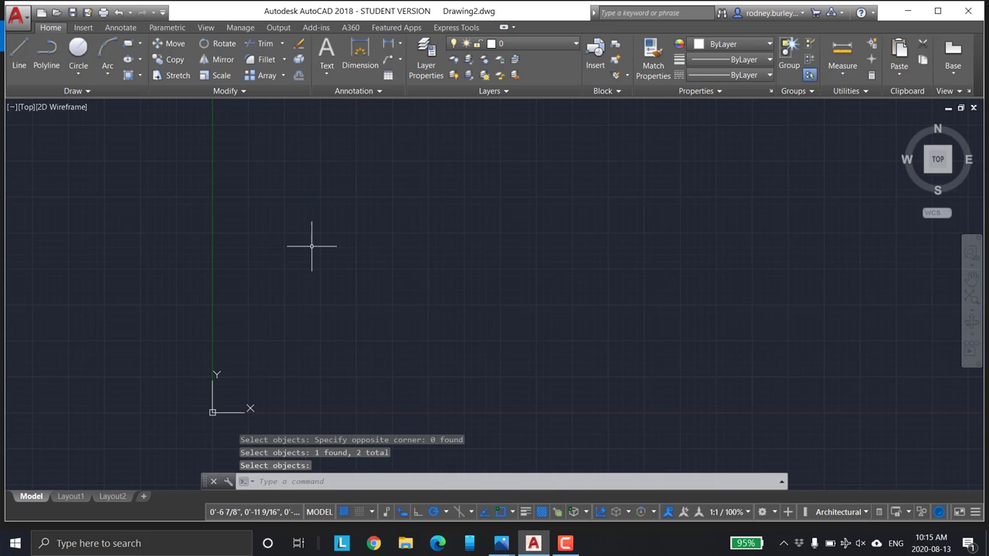
scroll(309, 218, "down", 2)
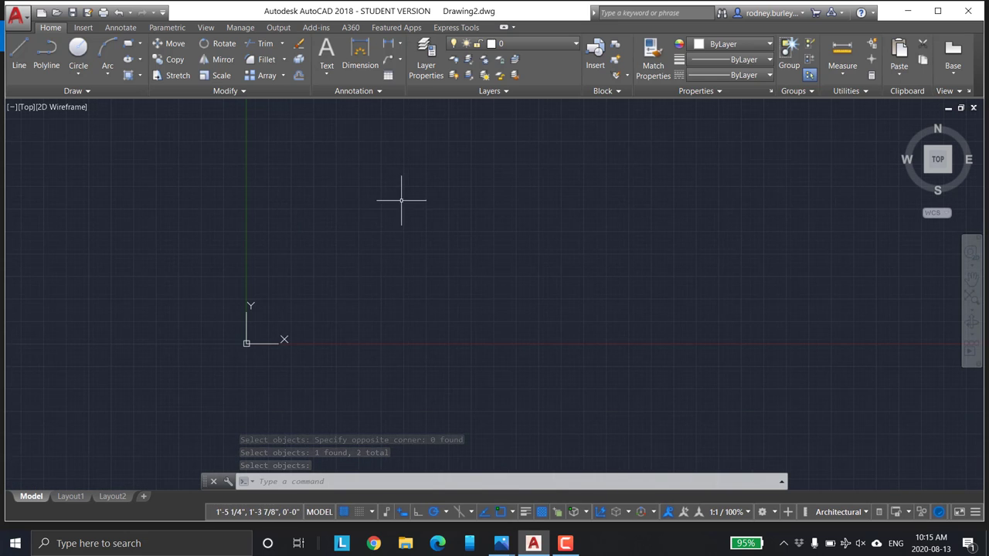
middle_click_drag(400, 203, 356, 238)
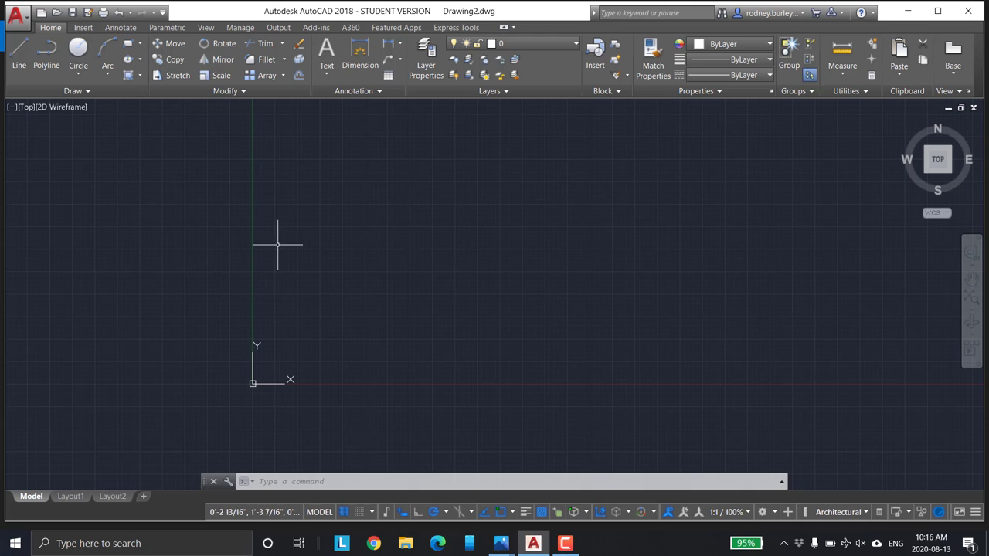
middle_click_drag(281, 183, 315, 213)
scroll(315, 215, "down", 2)
scroll(328, 216, "up", 2)
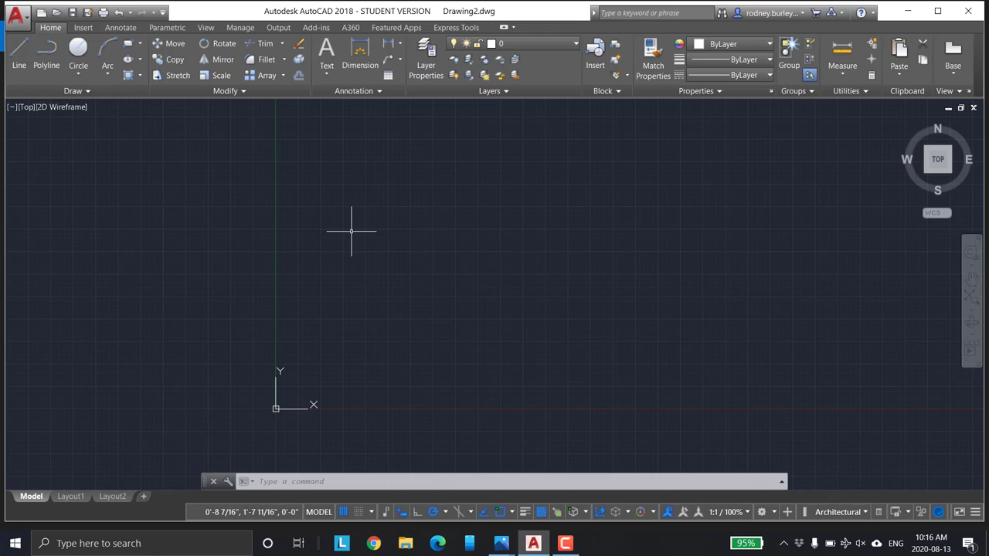
scroll(361, 220, "down", 2)
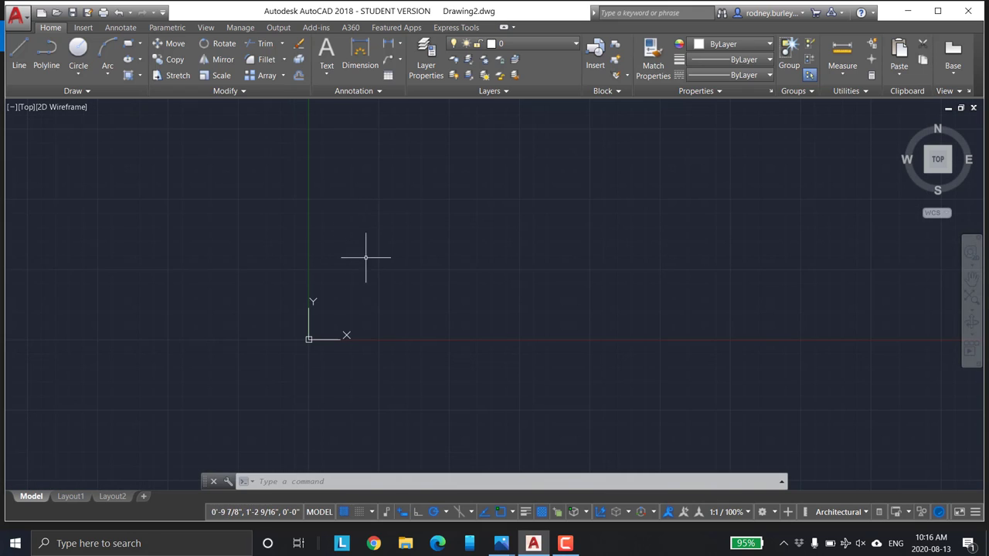
scroll(381, 239, "up", 2)
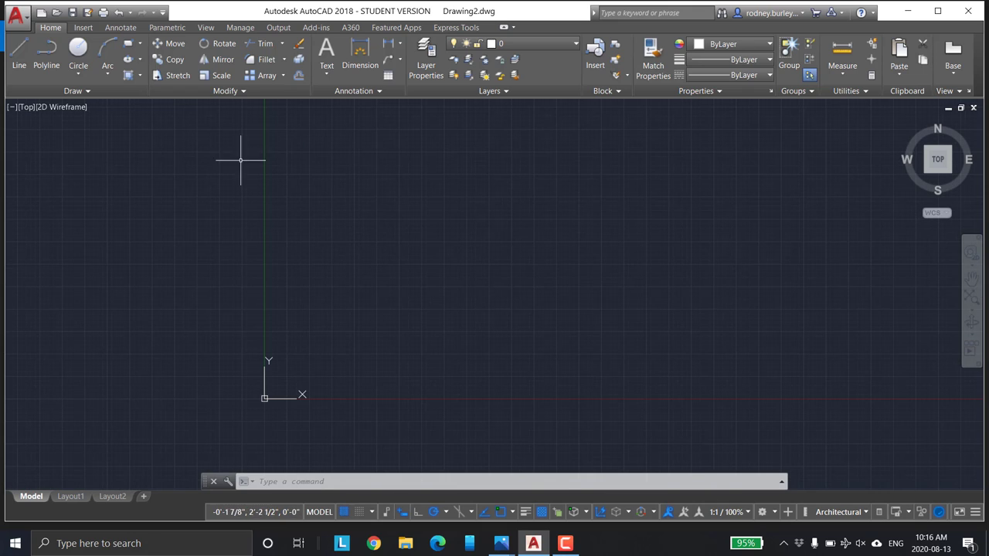
scroll(244, 185, "down", 2)
scroll(241, 185, "up", 2)
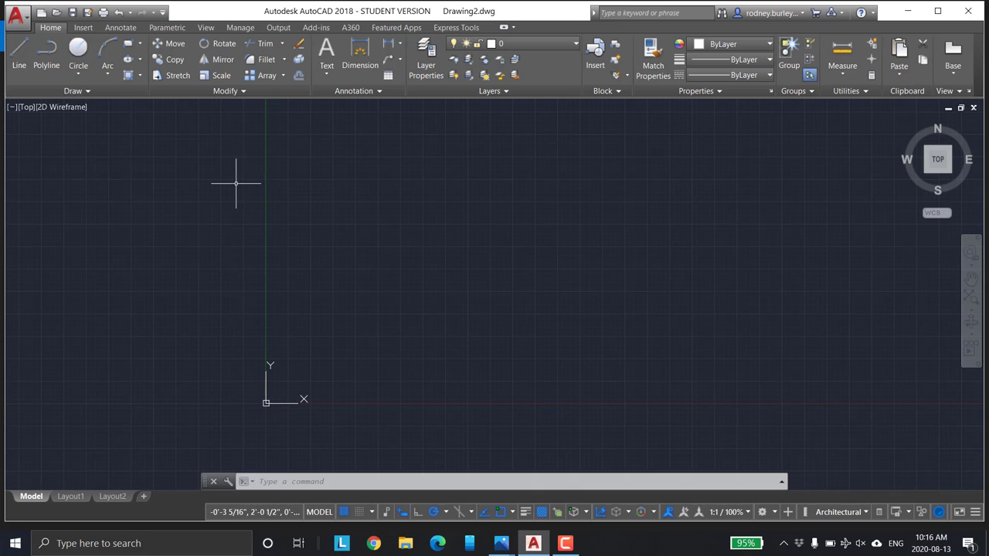
middle_click_drag(265, 207, 250, 186)
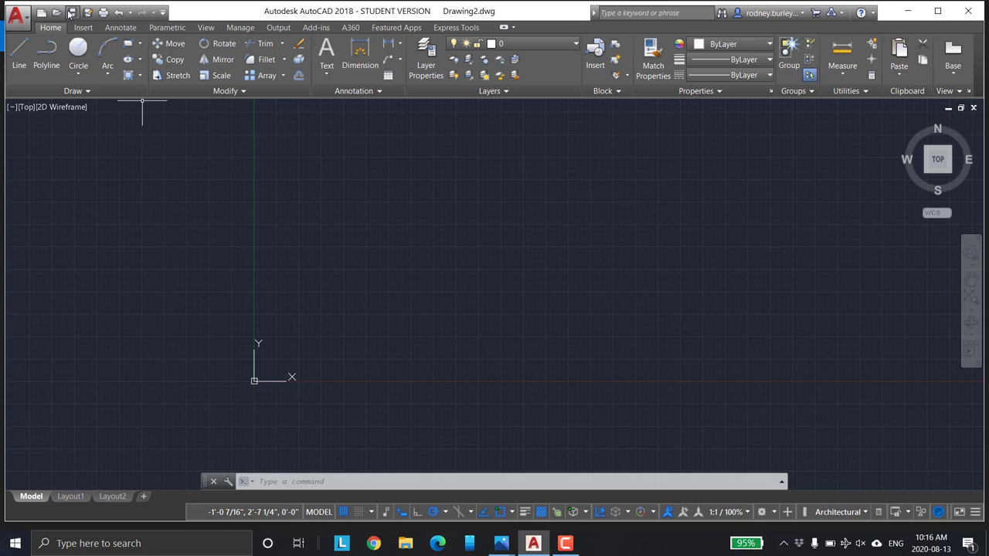
Step: Save the drawing as 'Floor plan Rev1.dwg' in Documents with Save As
left_click(22, 20)
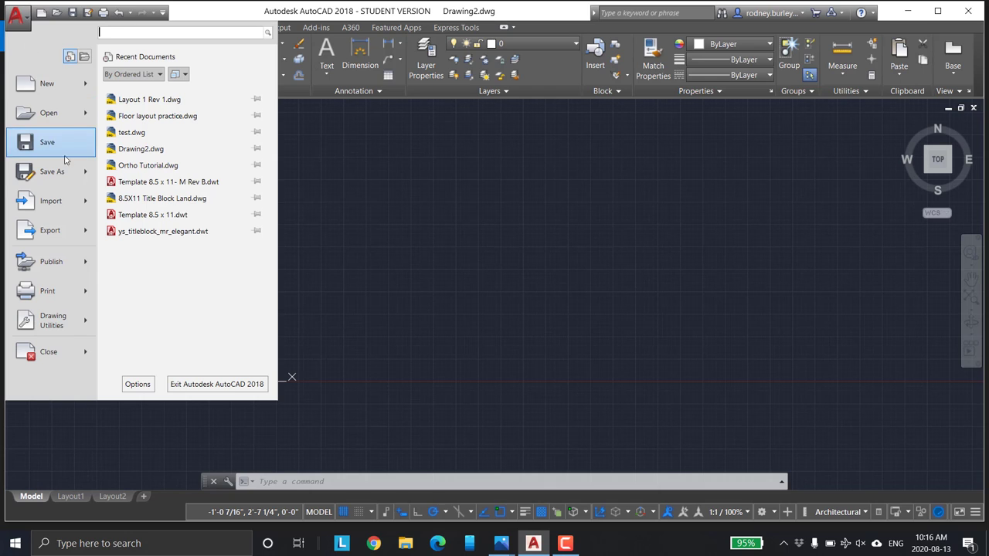
left_click(66, 170)
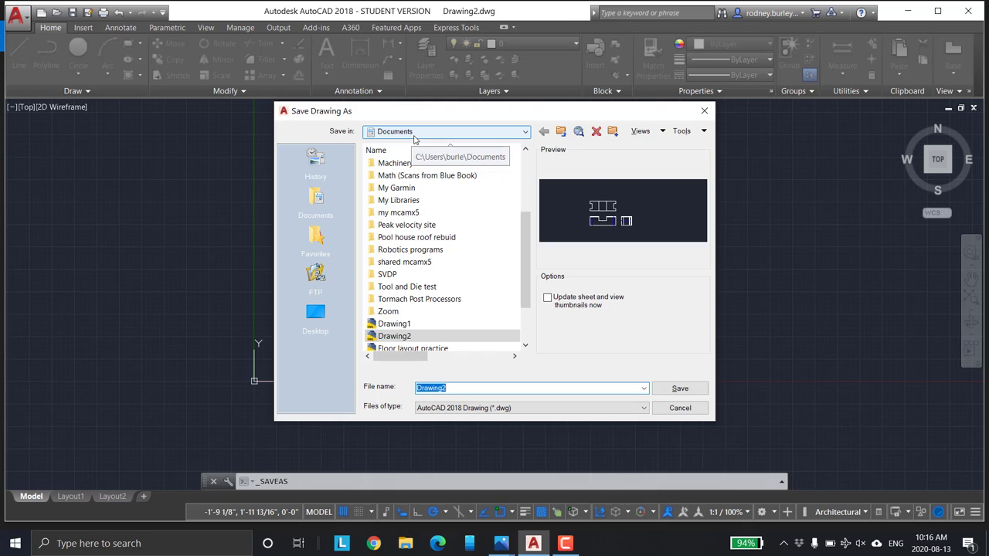
left_click(452, 388)
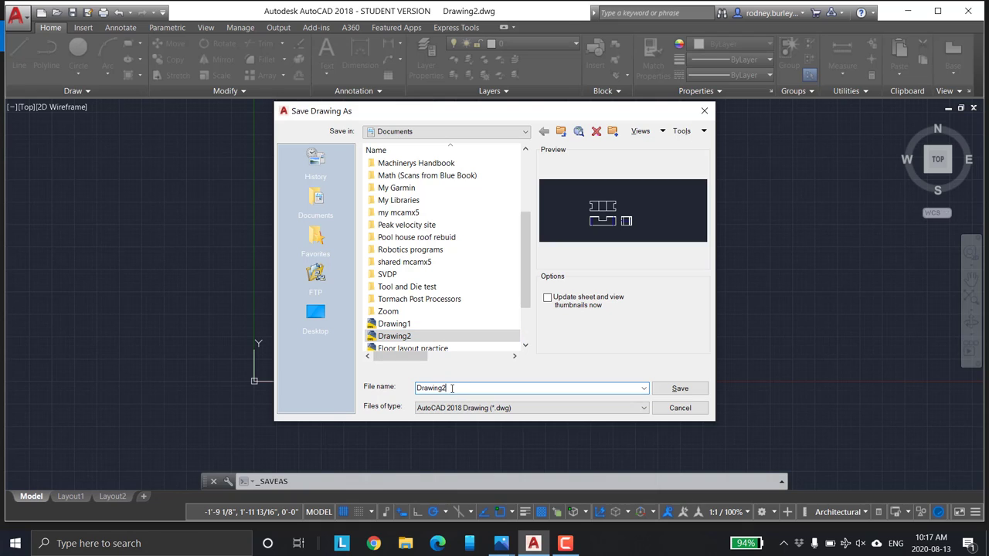
key("BackSpace")
type("1")
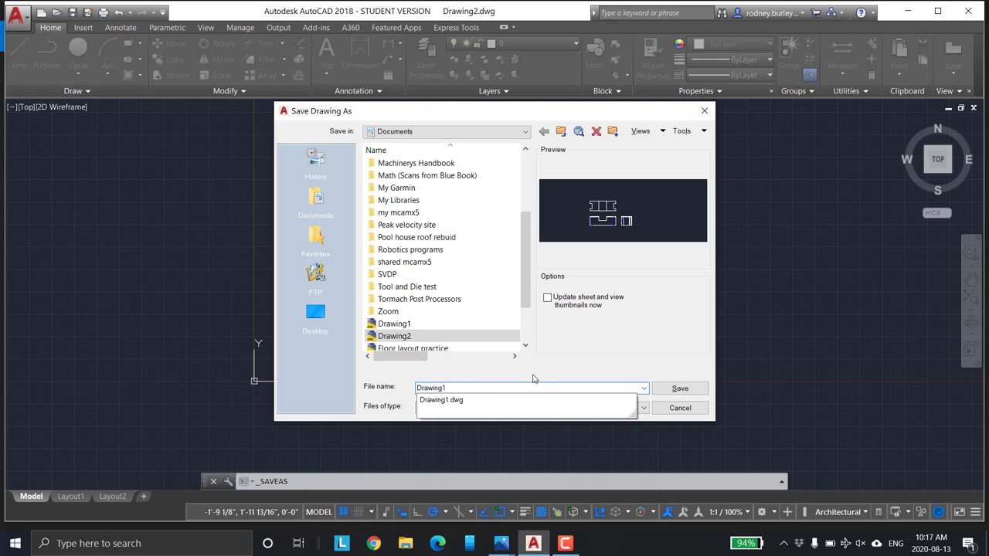
left_click(562, 365)
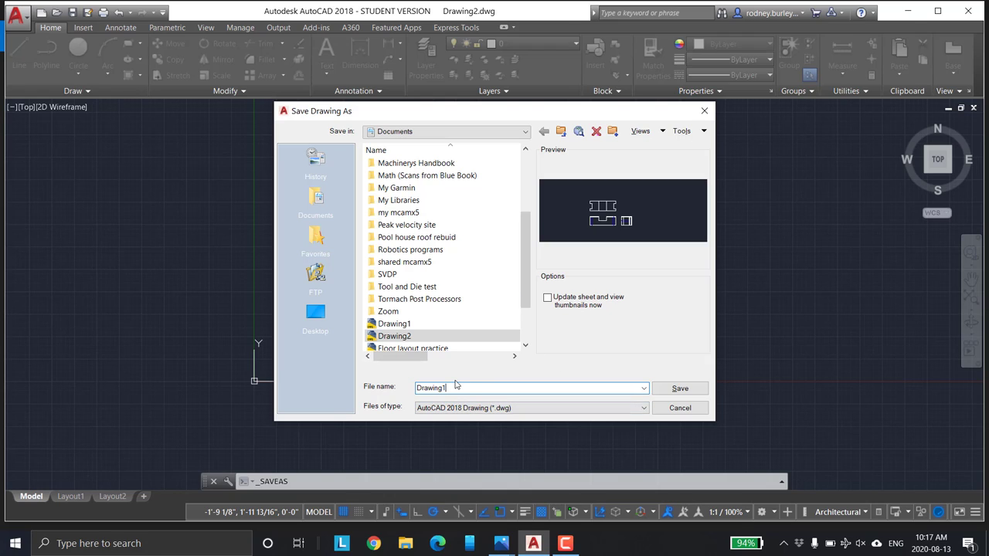
left_click_drag(456, 387, 391, 403)
type("fLO")
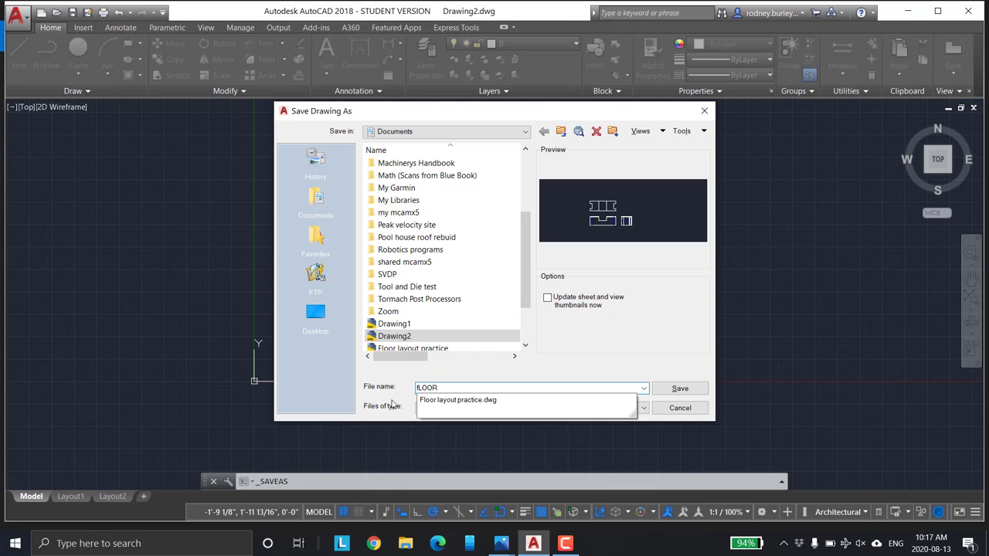
type("OR")
key("BackSpace")
key("BackSpace")
key("BackSpace")
key("BackSpace")
key("BackSpace")
key("Caps_Lock")
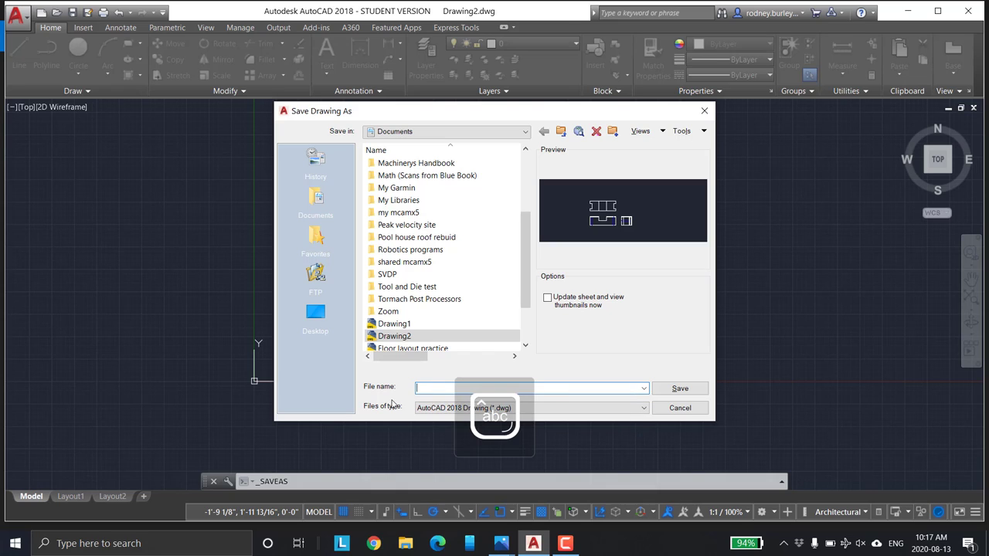
type("Floor plan Rev1")
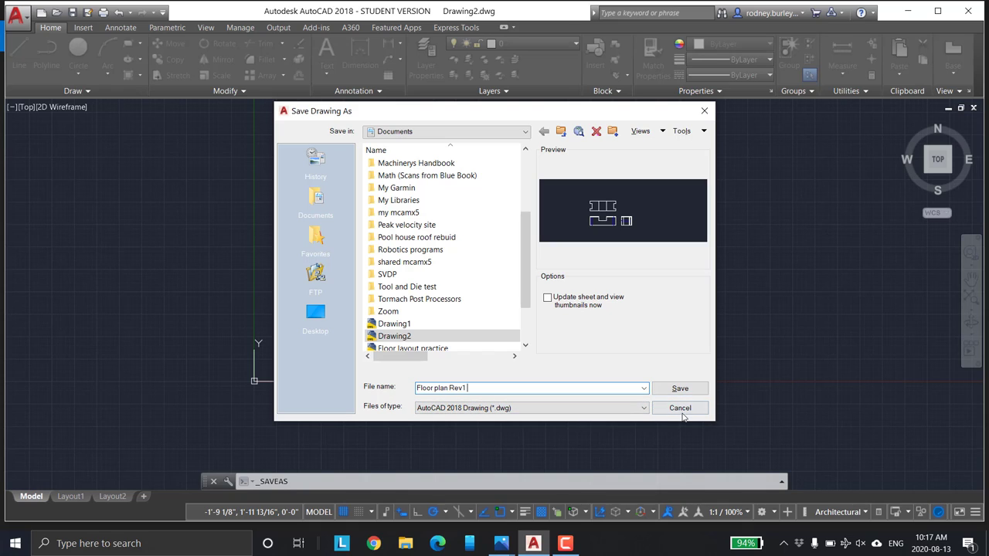
left_click(680, 389)
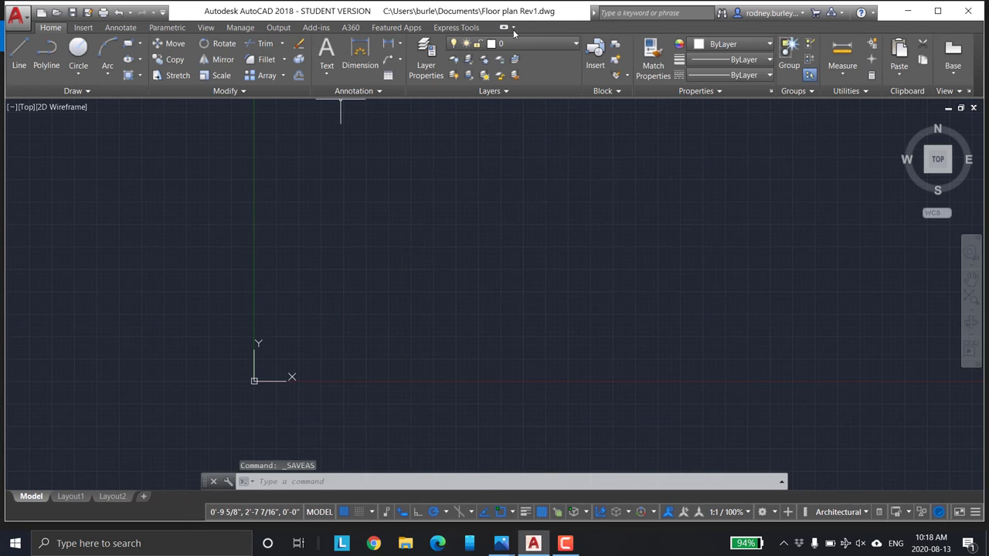
left_click(70, 13)
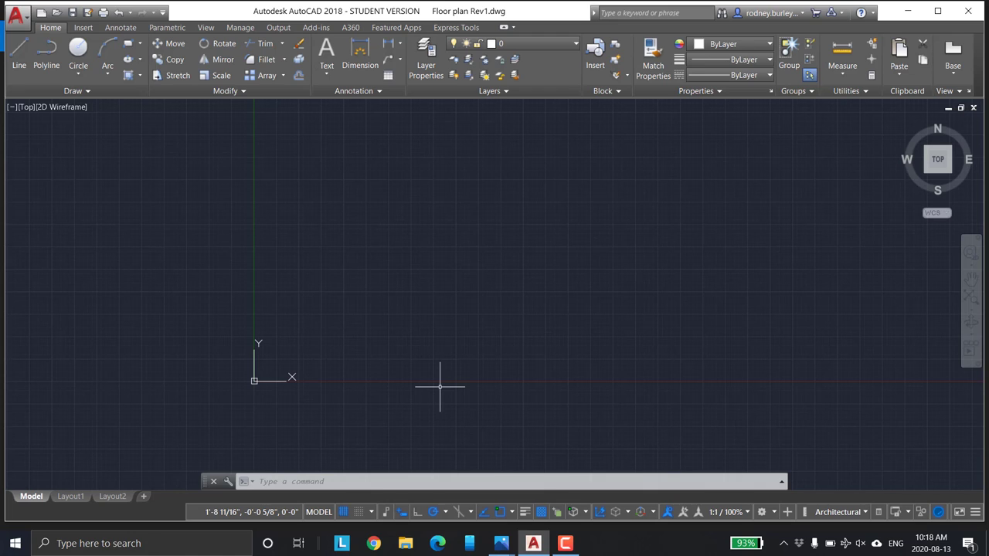
scroll(464, 287, "down", 2)
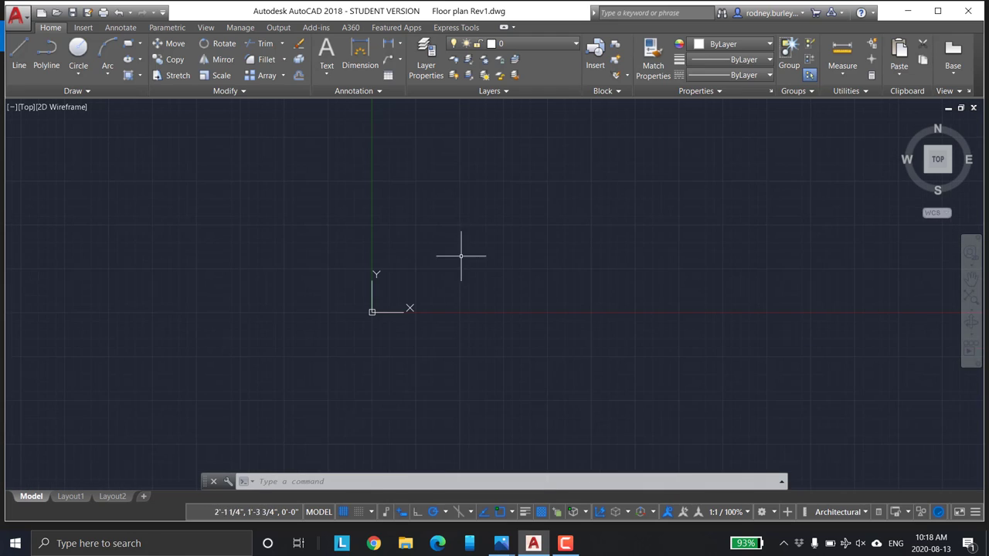
mouse_move(459, 258)
middle_mouse_down()
mouse_move(469, 268)
mouse_move(413, 285)
middle_mouse_up()
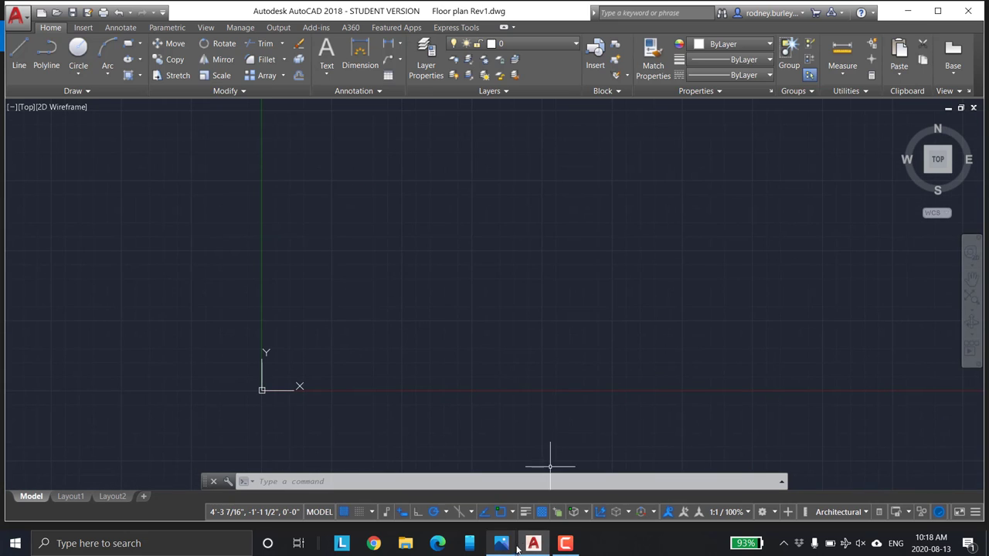
left_click(566, 543)
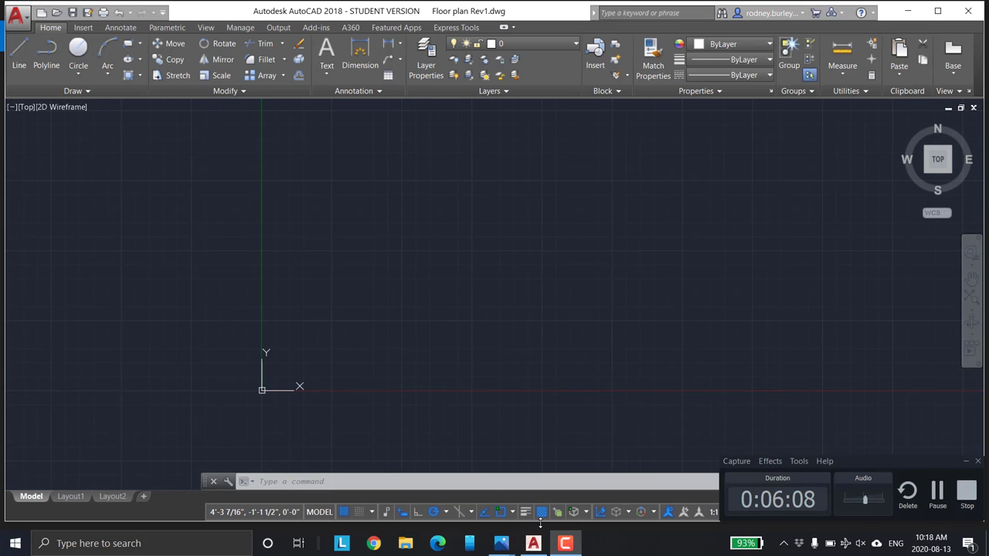
left_click(966, 461)
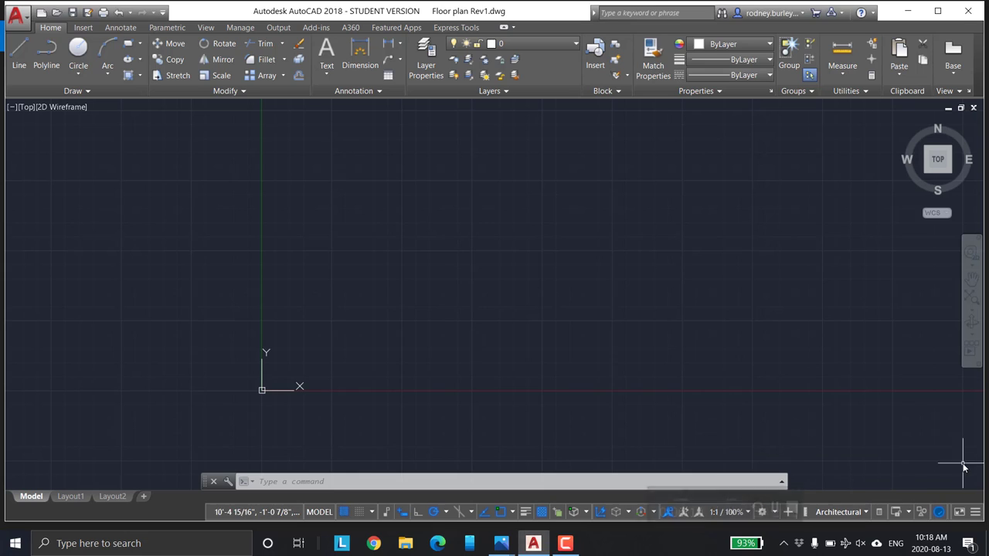
key("alt+Tab")
key("alt+Tab")
key("alt+Tab")
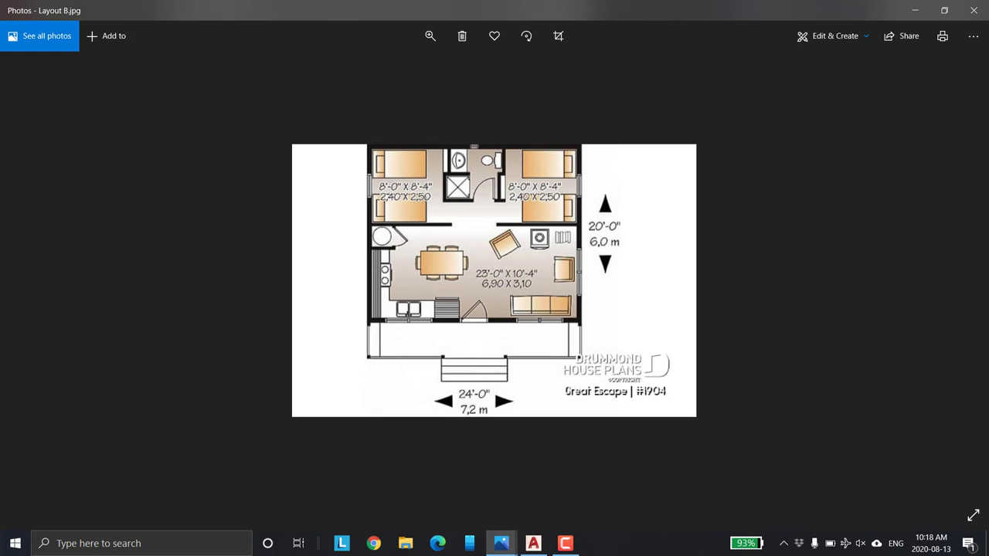
key("alt+Tab")
key("alt+Tab")
key("alt+Tab")
key("alt+Tab")
key("alt+Tab")
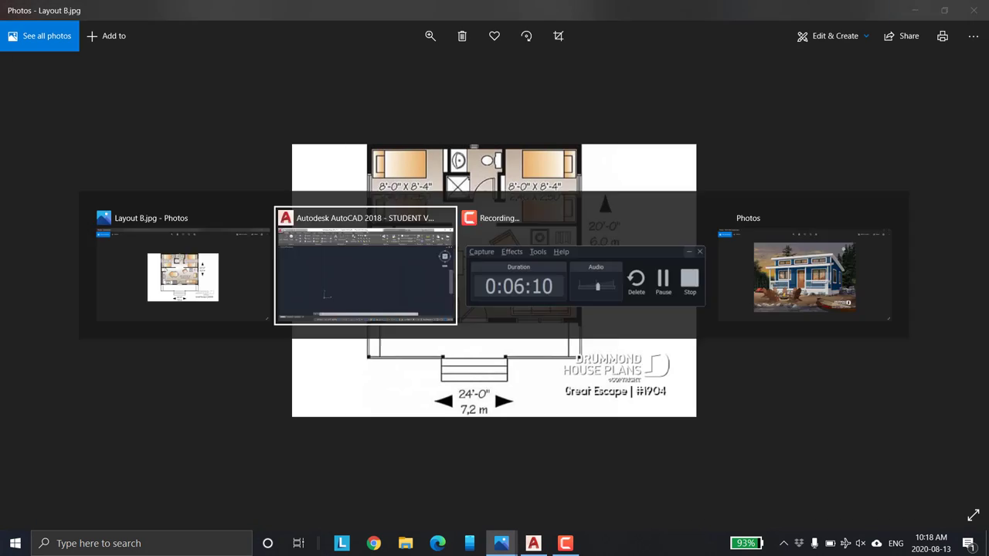
key("alt+Tab")
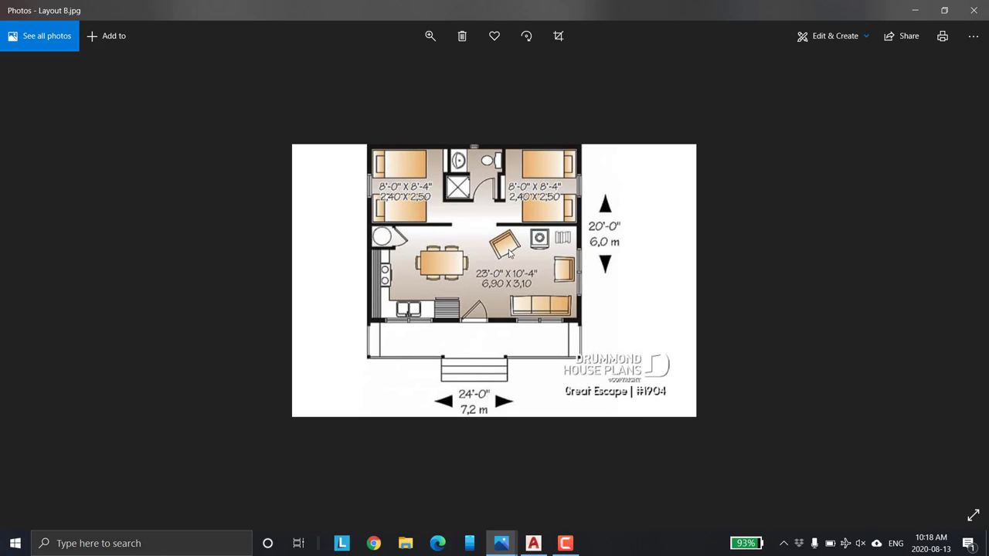
Step: Draw a 20' vertical wall line rising from a point just right of the origin
key("alt+Tab")
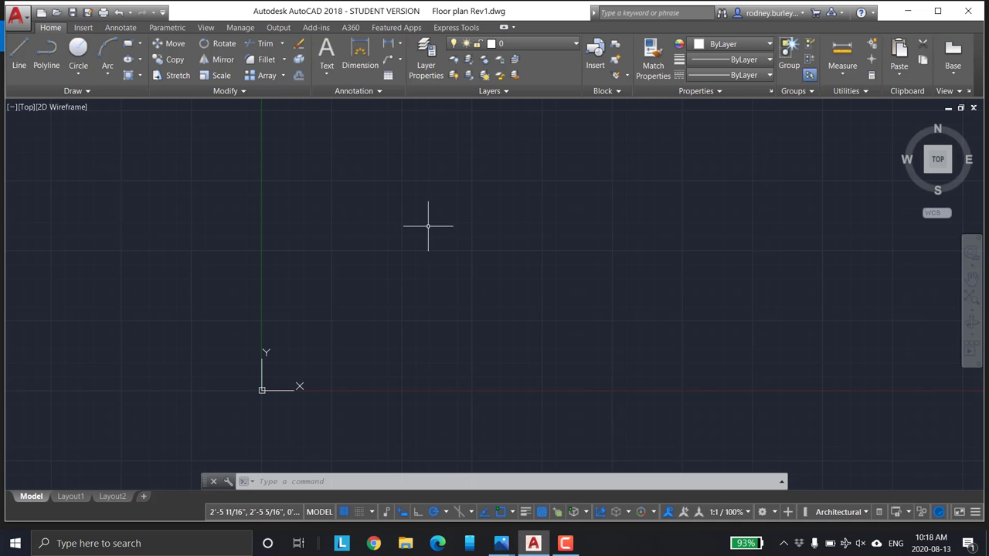
left_click(25, 53)
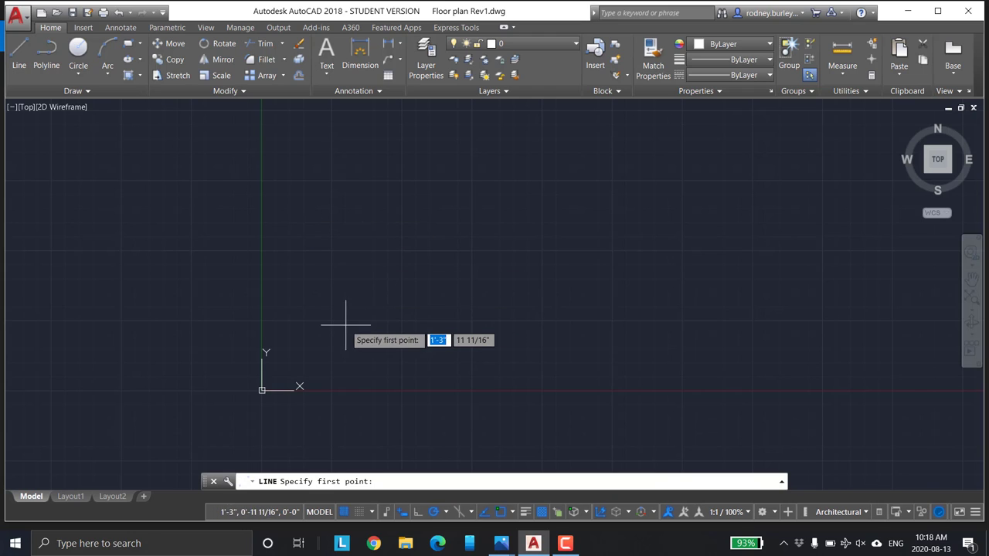
left_click(303, 342)
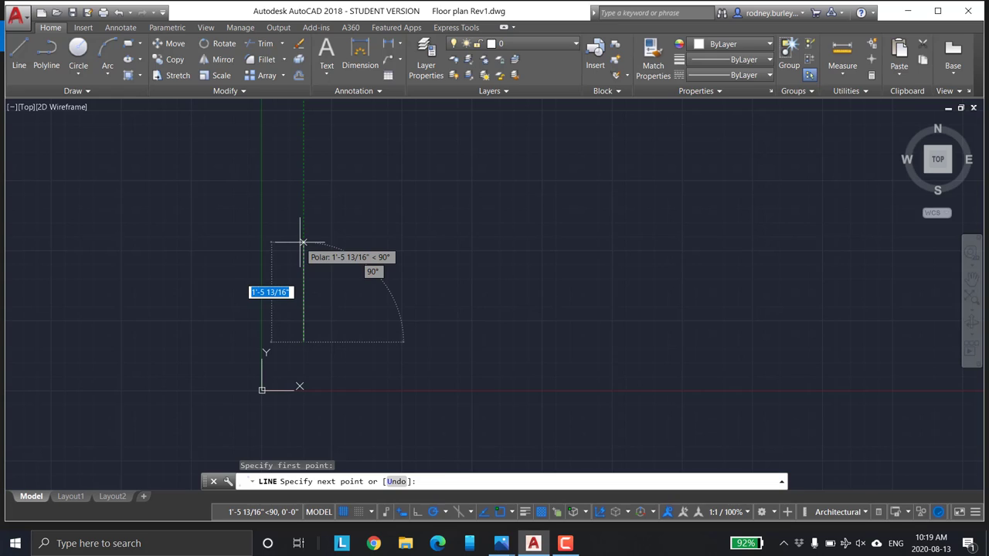
key("alt+Tab")
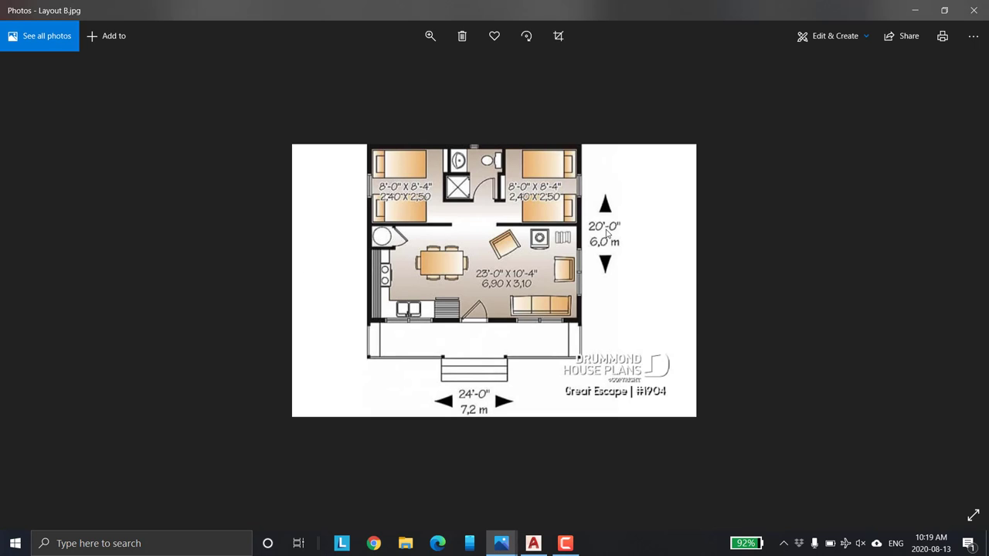
key("alt+Tab")
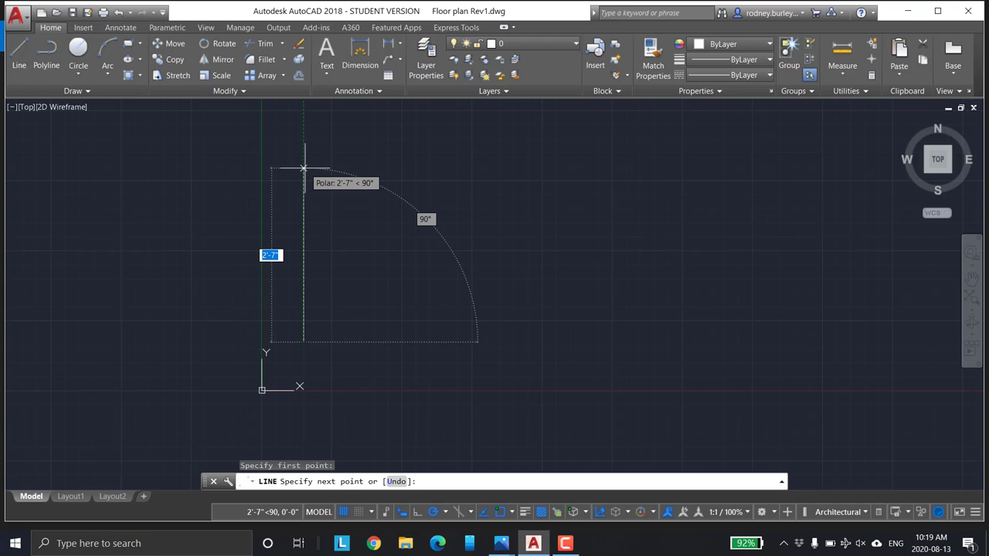
type("20")
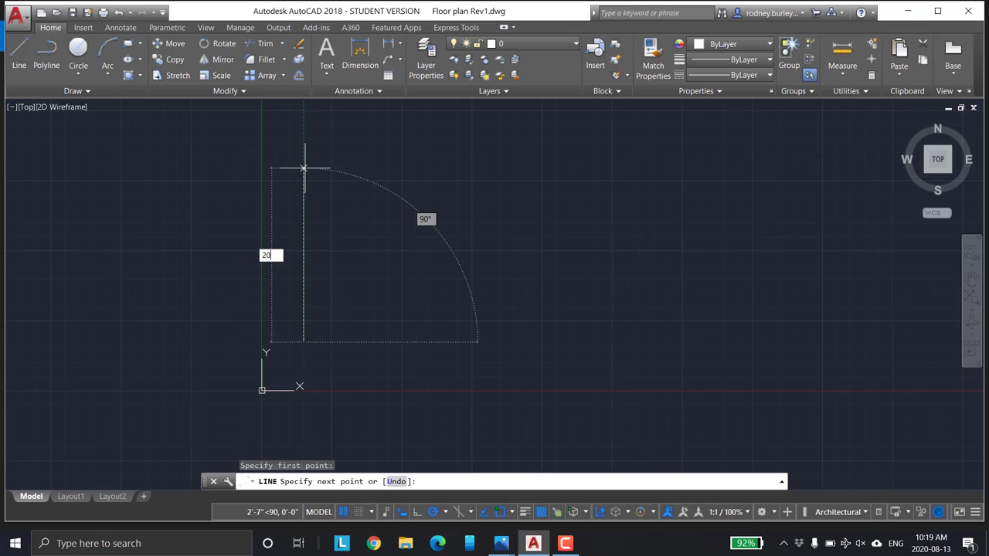
type("'")
key("Return")
scroll(387, 223, "down", 4)
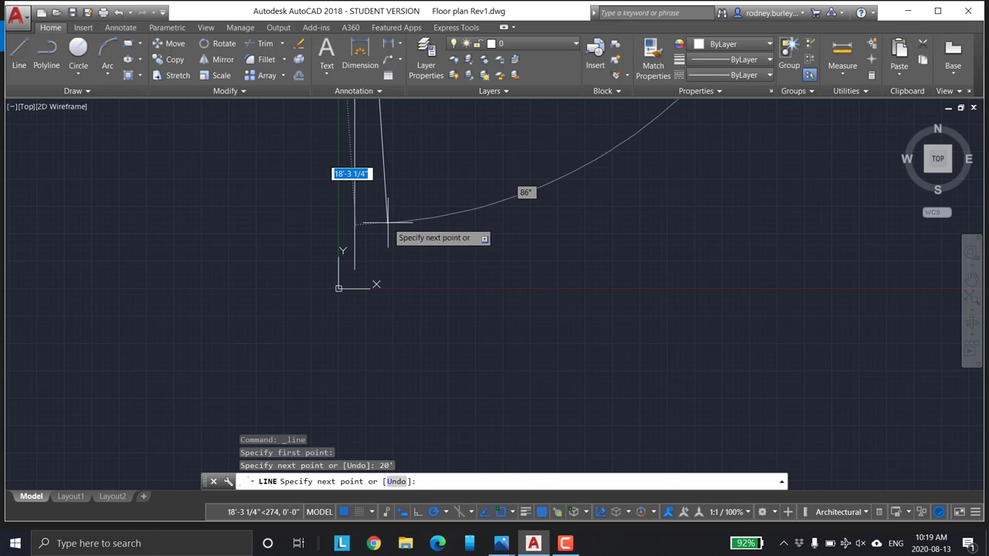
key("Escape")
mouse_move(400, 203)
middle_mouse_down()
mouse_move(410, 283)
mouse_move(495, 203)
mouse_move(417, 212)
middle_mouse_up()
scroll(410, 224, "up", 4)
mouse_move(363, 229)
middle_mouse_down()
mouse_move(363, 239)
mouse_move(431, 256)
middle_mouse_up()
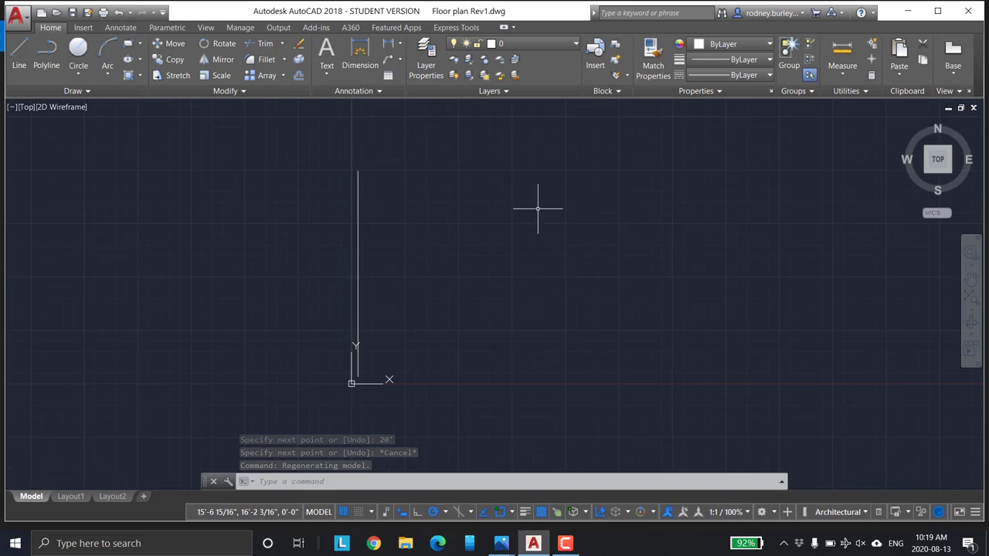
Step: Measure the vertical line with Distance to confirm 20'-0", then delete it
left_click(842, 54)
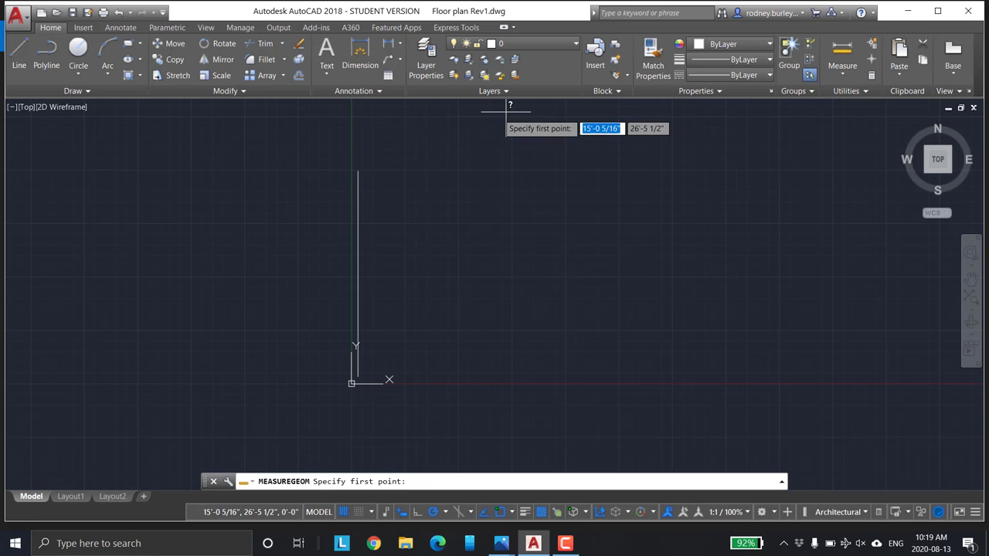
left_click(357, 171)
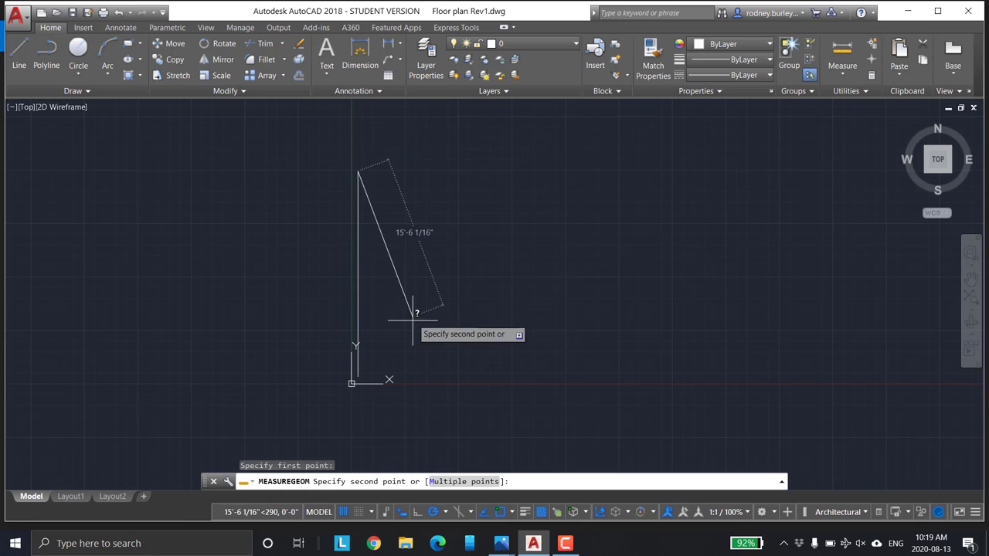
left_click(358, 377)
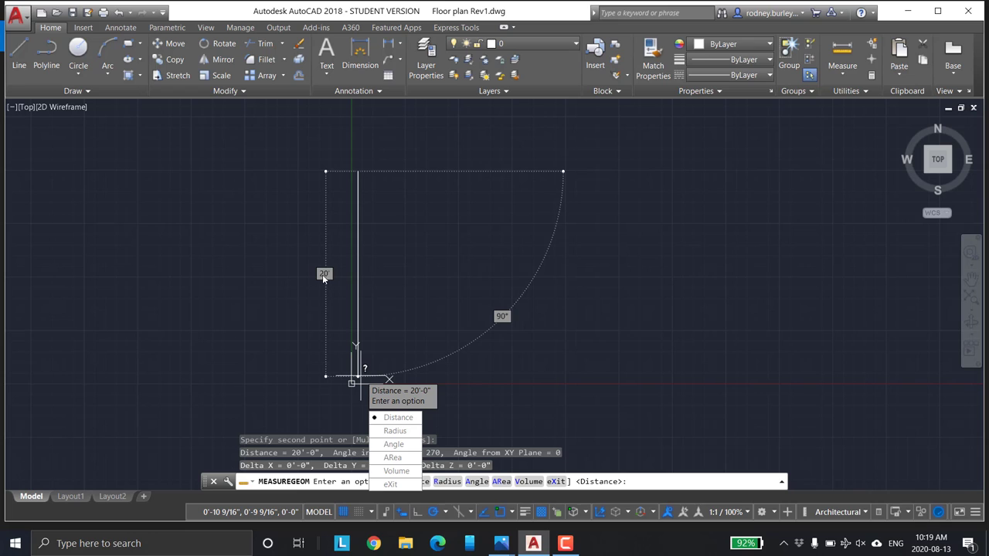
key("Escape")
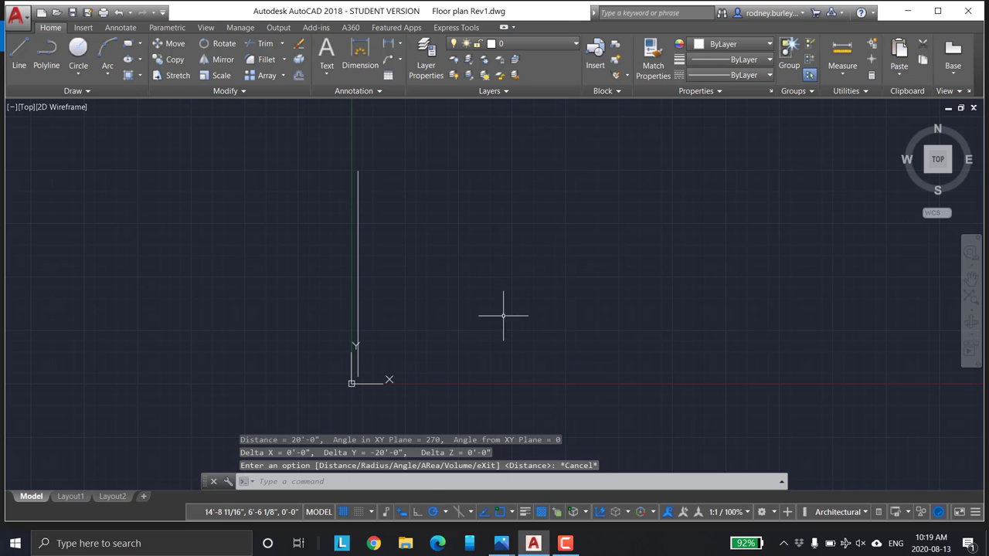
scroll(465, 232, "up", 1)
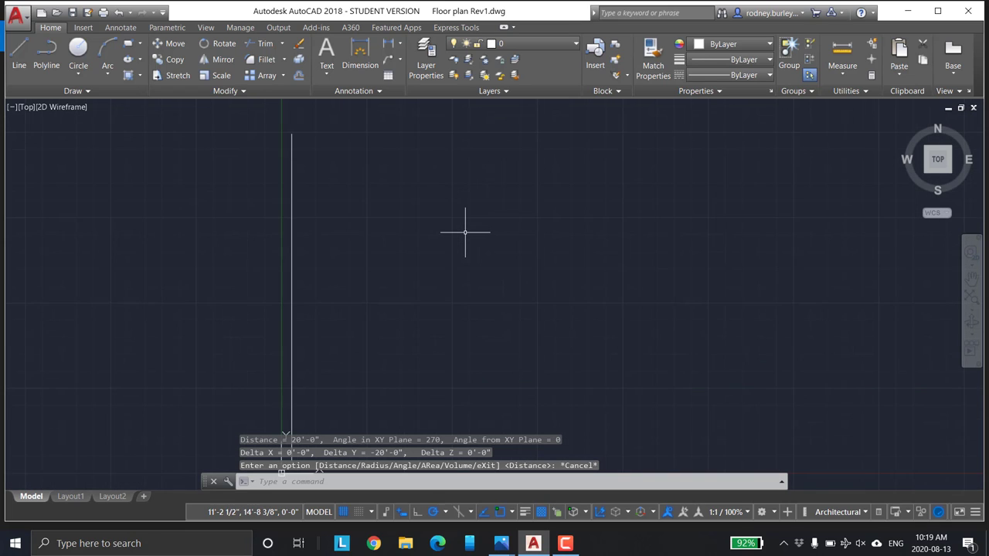
scroll(466, 231, "down", 1)
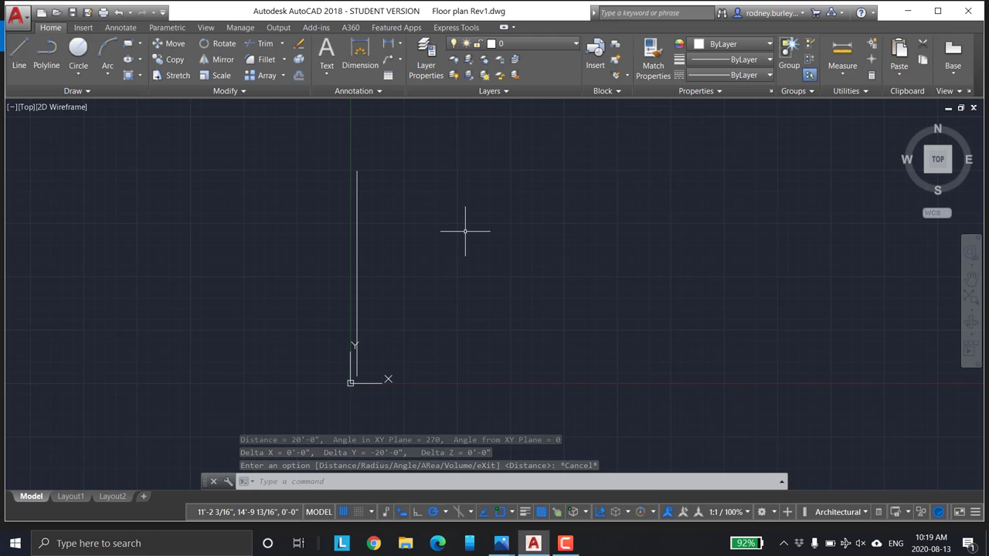
left_click(359, 251)
key("Delete")
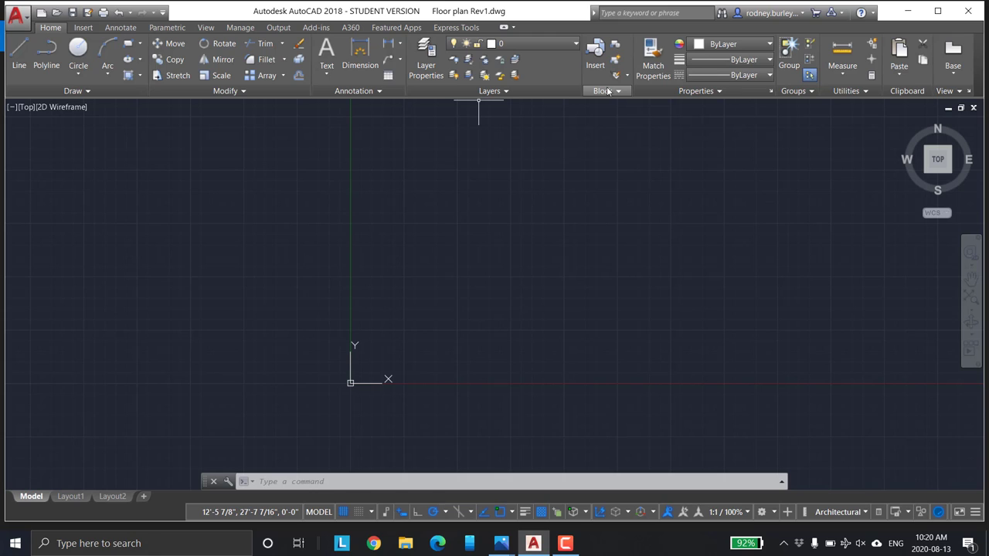
Step: Add a layer named Outer Walls in Layer Properties and make it current
left_click(426, 60)
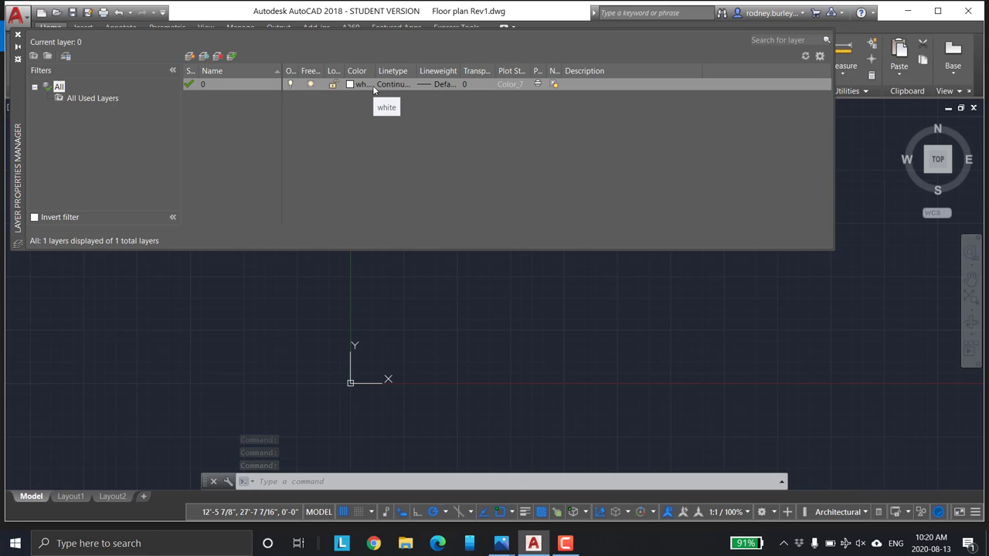
left_click(190, 57)
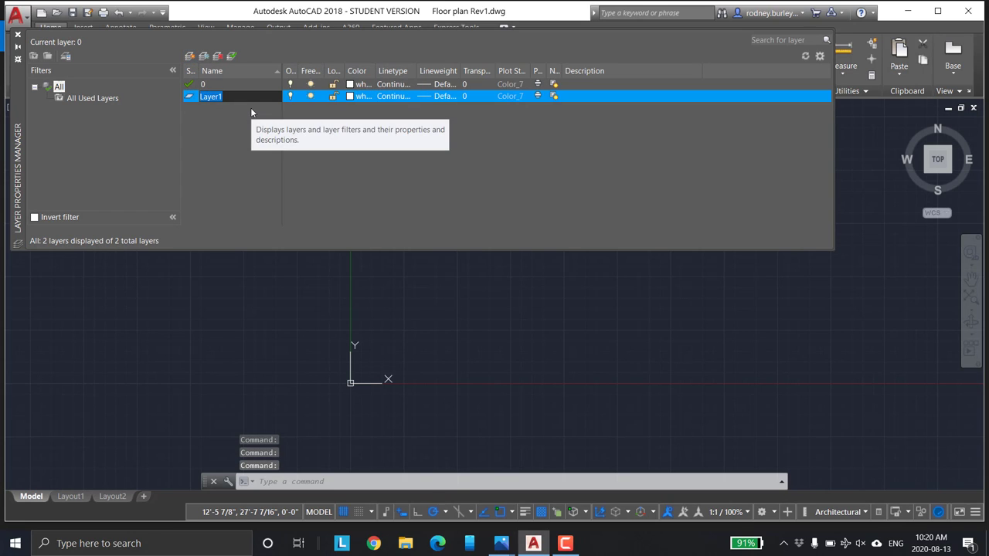
key("BackSpace")
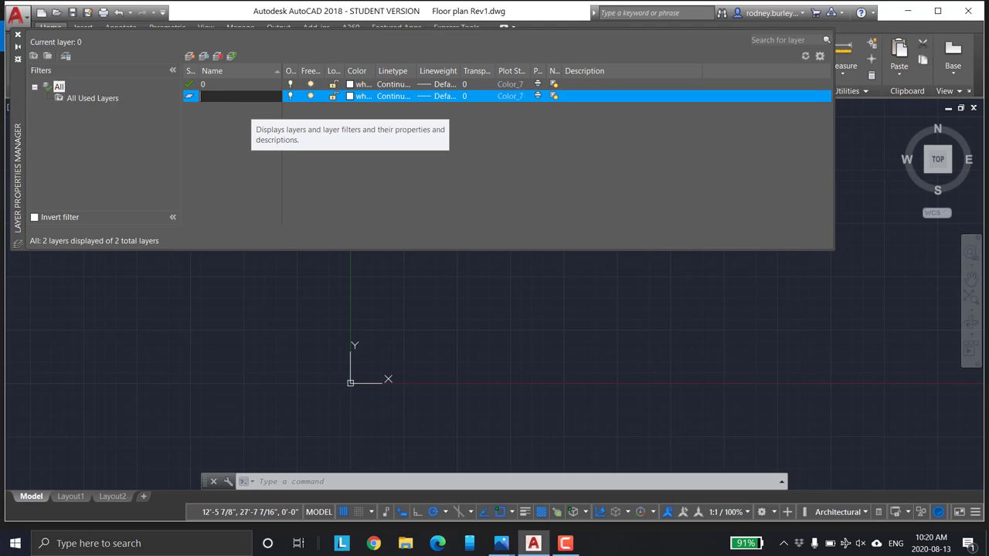
type("Outer Walls")
key("Return")
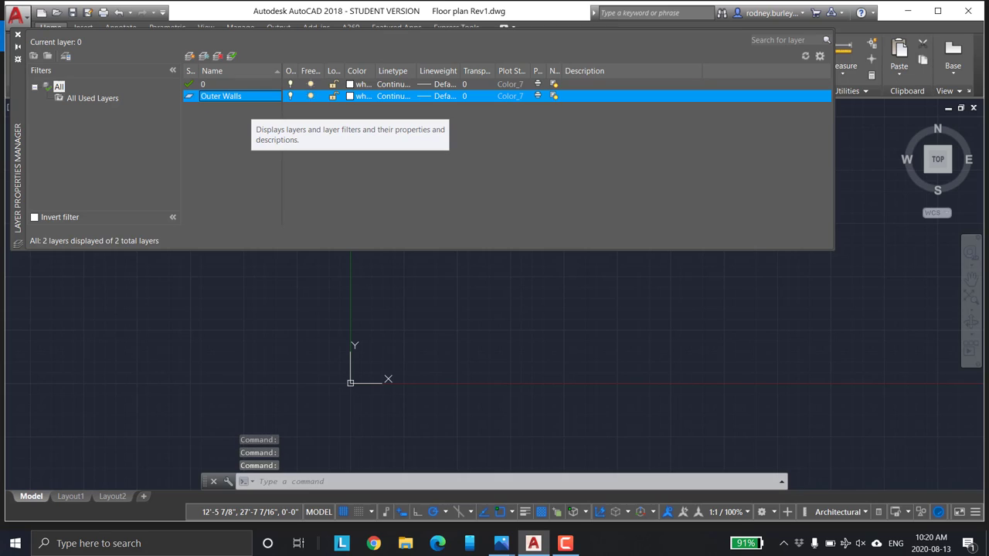
double_click(190, 97)
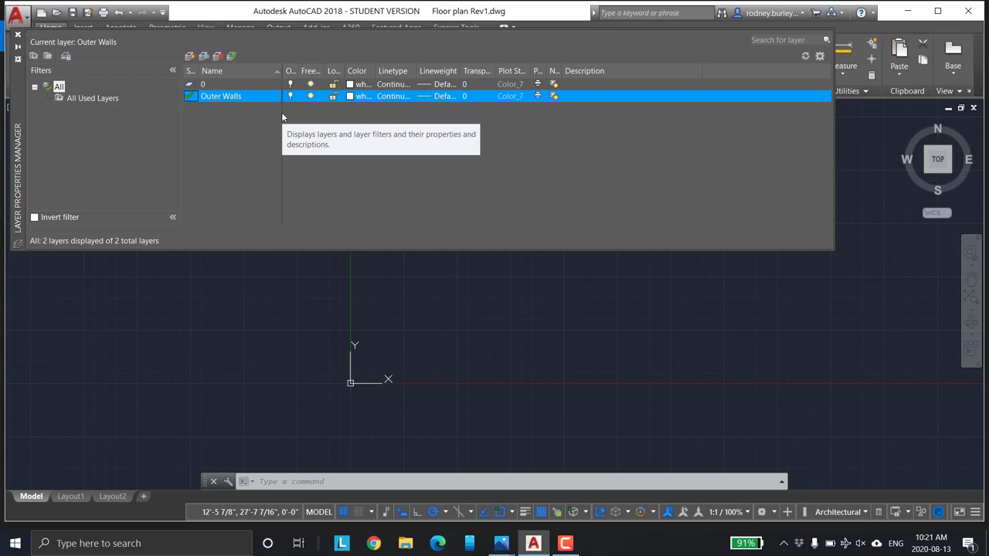
Step: Keep the Outer Walls layer colour white, then select its description field
left_click(352, 97)
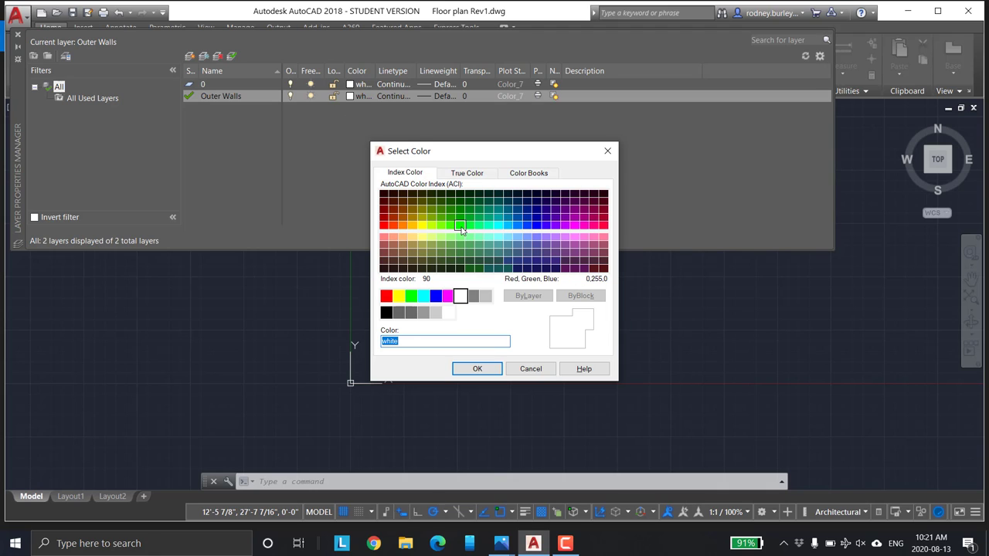
left_click(474, 368)
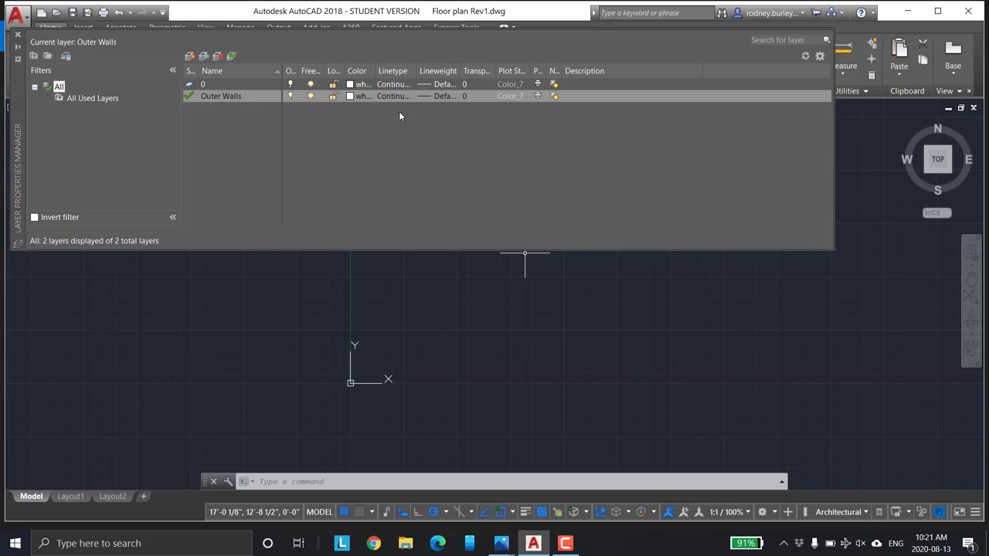
left_click(350, 98)
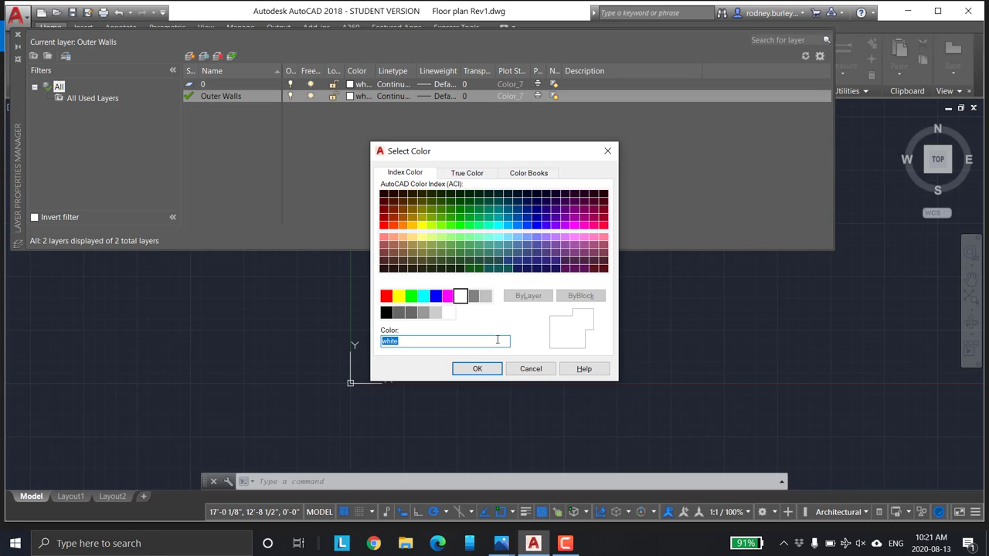
left_click(530, 368)
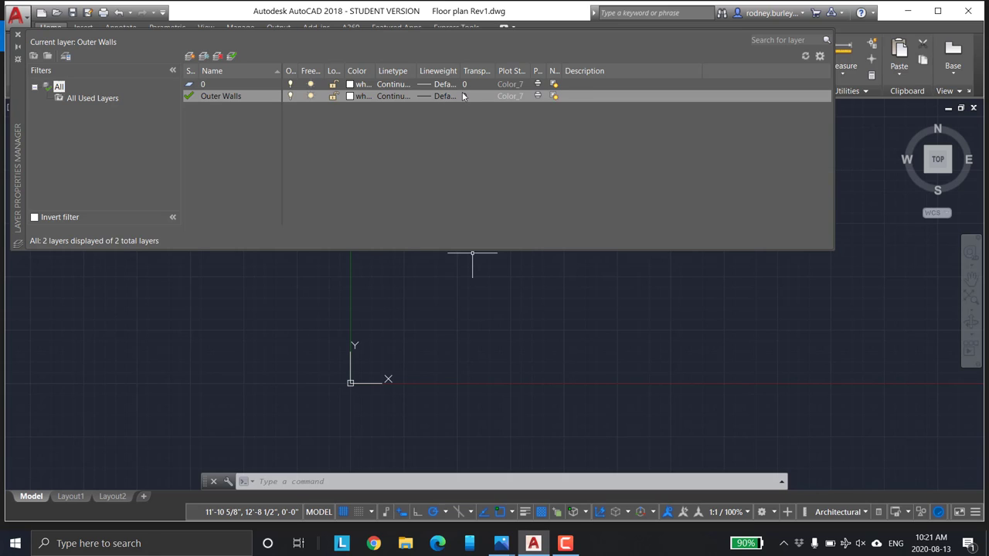
left_click(577, 96)
Step: Draw the outer wall lines 20' up and 24' right, then close them into a rectangle
left_click(19, 37)
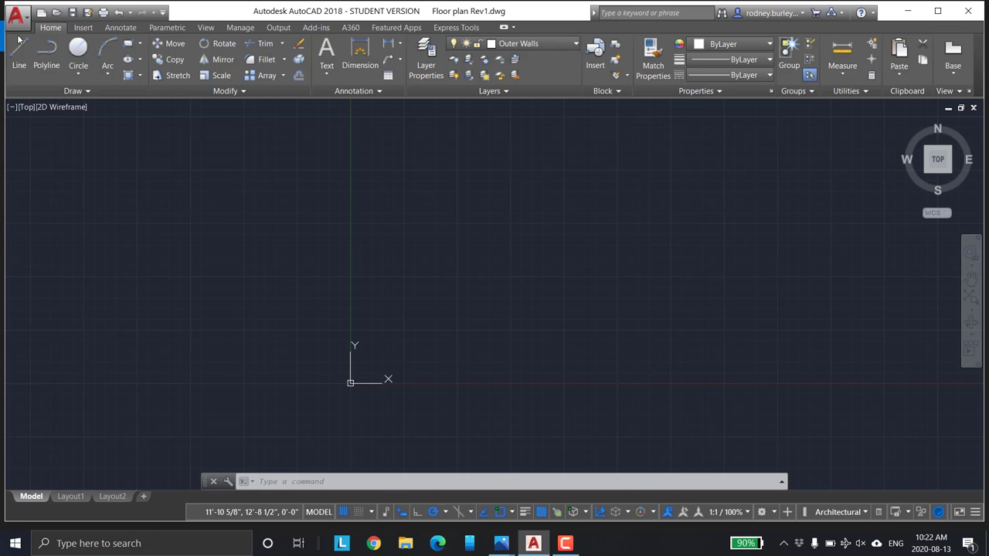
left_click(19, 52)
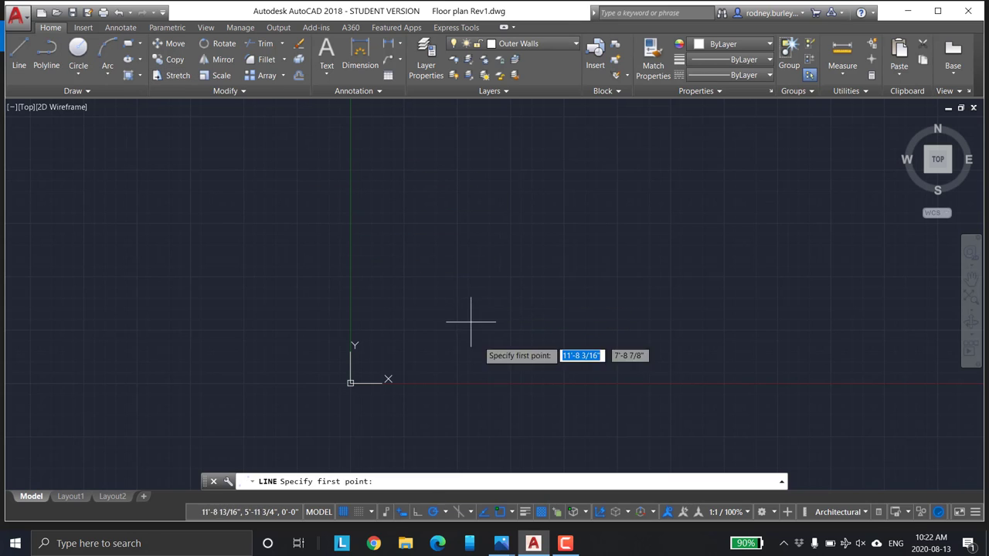
left_click(399, 338)
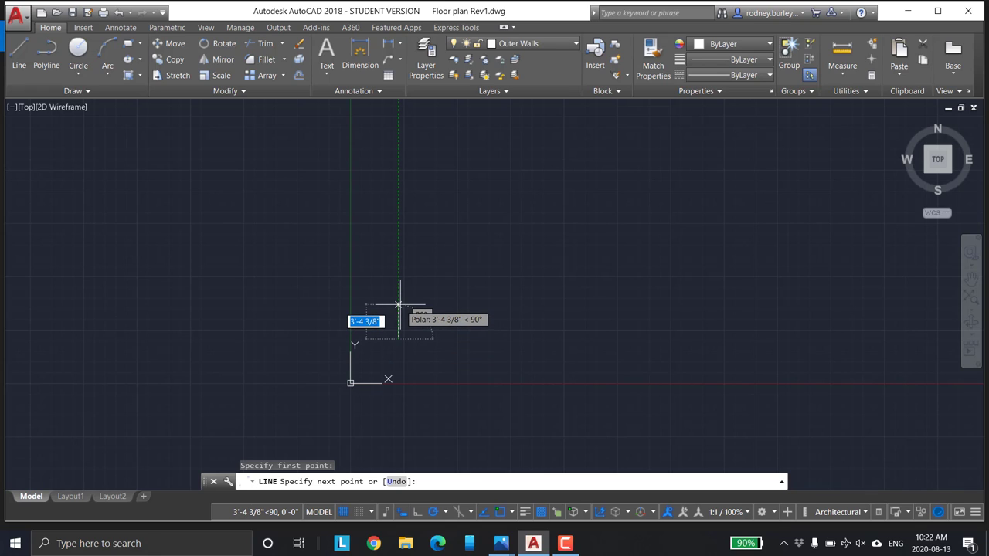
type("20")
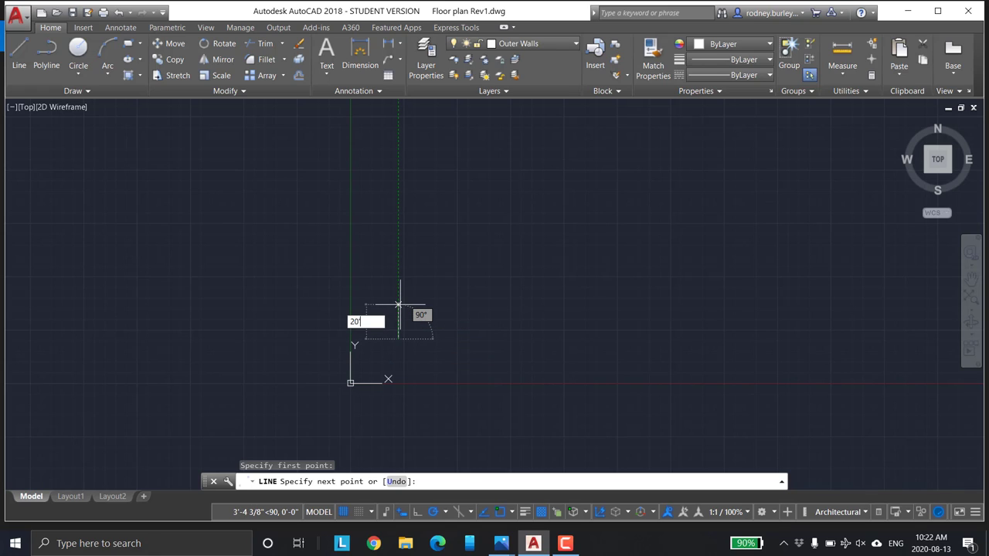
key("Return")
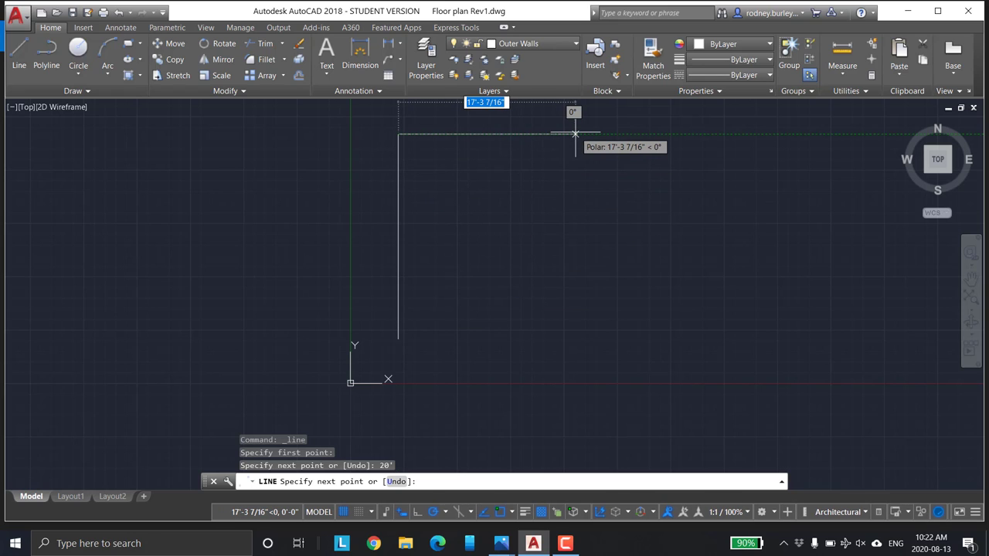
type("24")
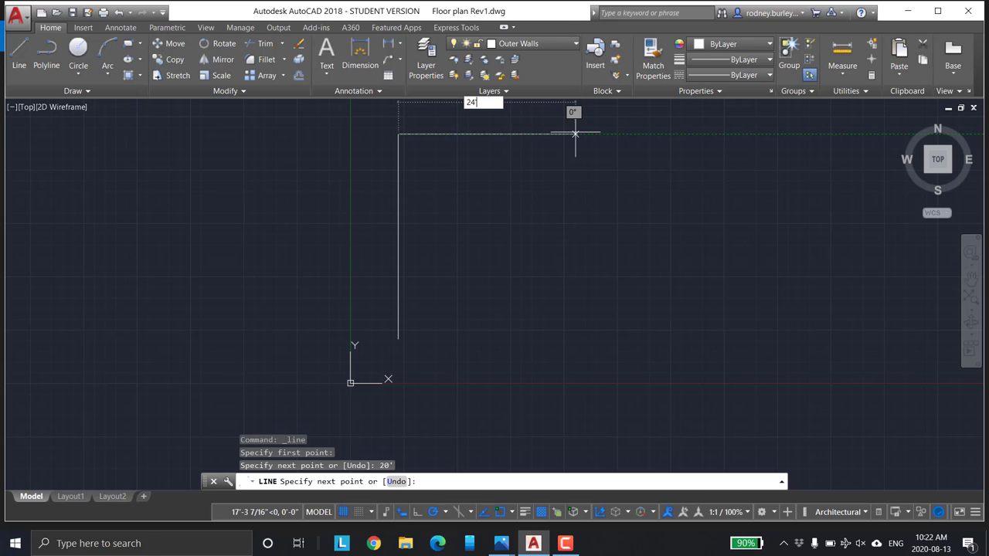
key("Return")
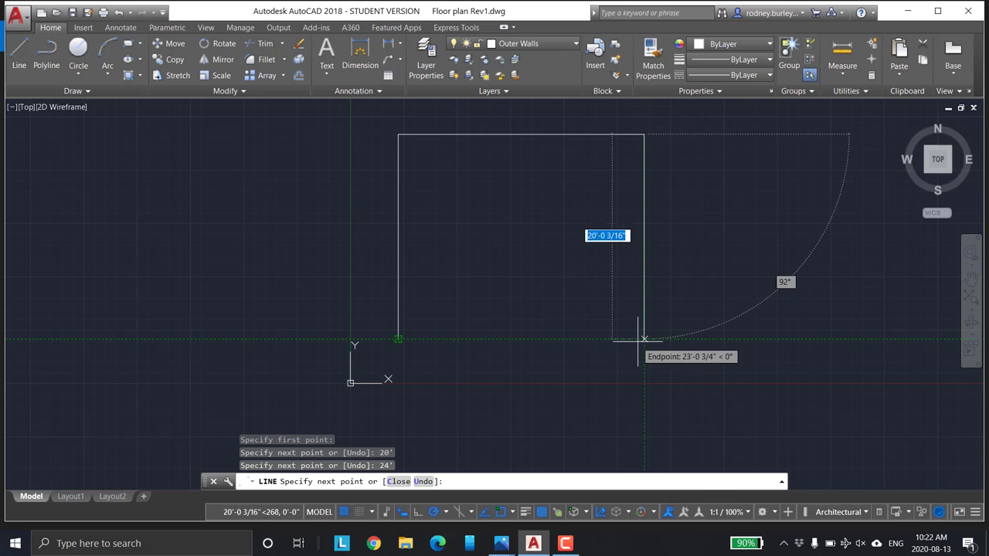
left_click(644, 339)
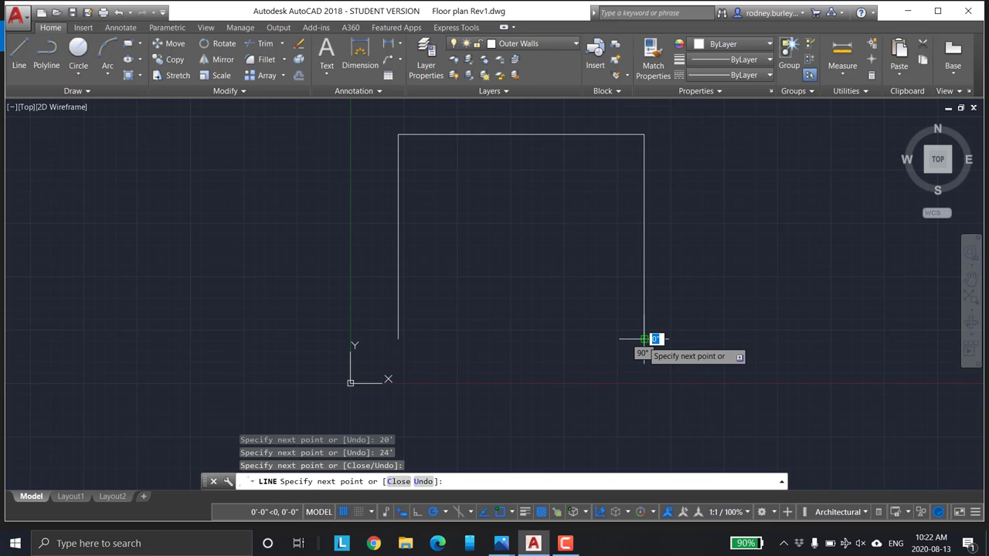
left_click(398, 338)
key("Escape")
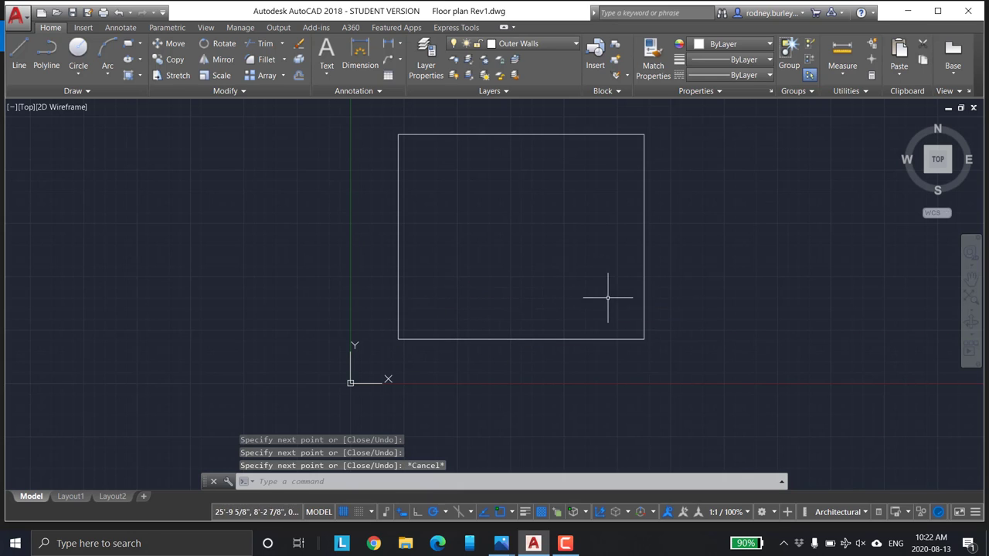
scroll(586, 296, "down", 2)
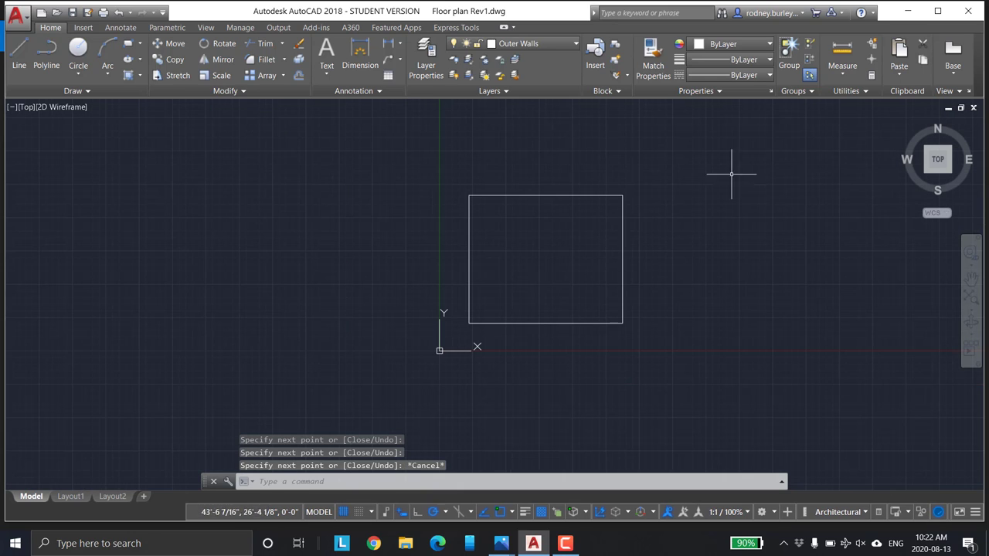
left_click(842, 52)
left_click(622, 202)
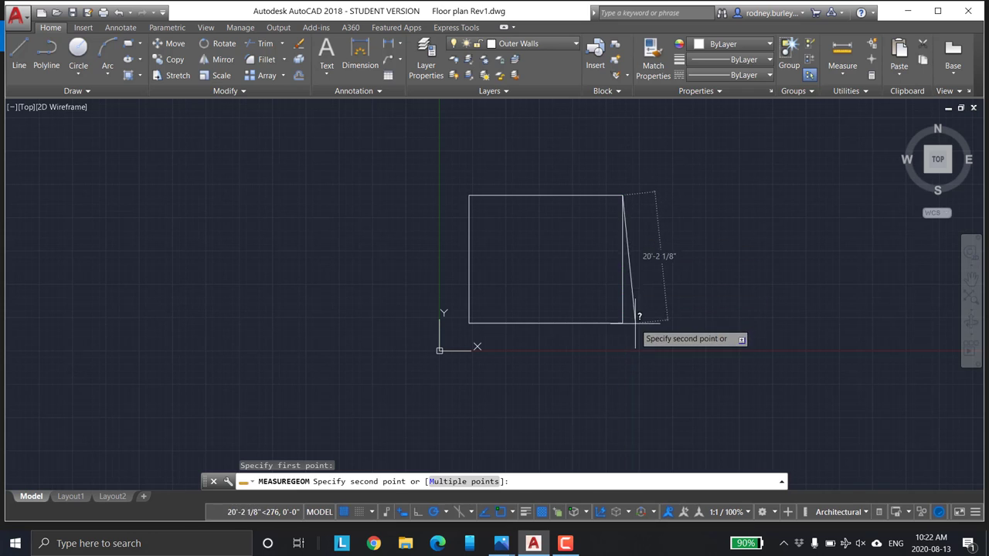
key("Escape")
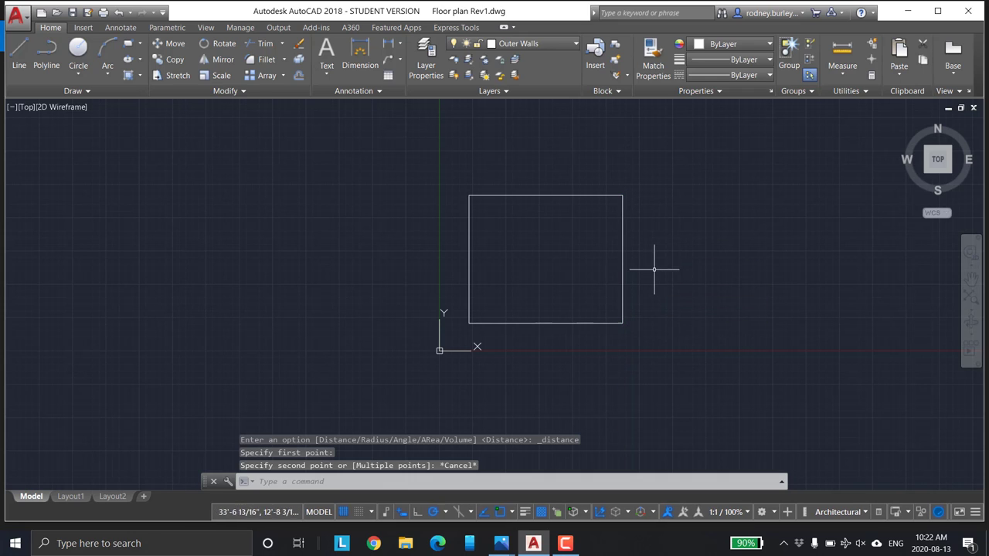
scroll(656, 271, "up", 2)
middle_click_drag(629, 265, 652, 267)
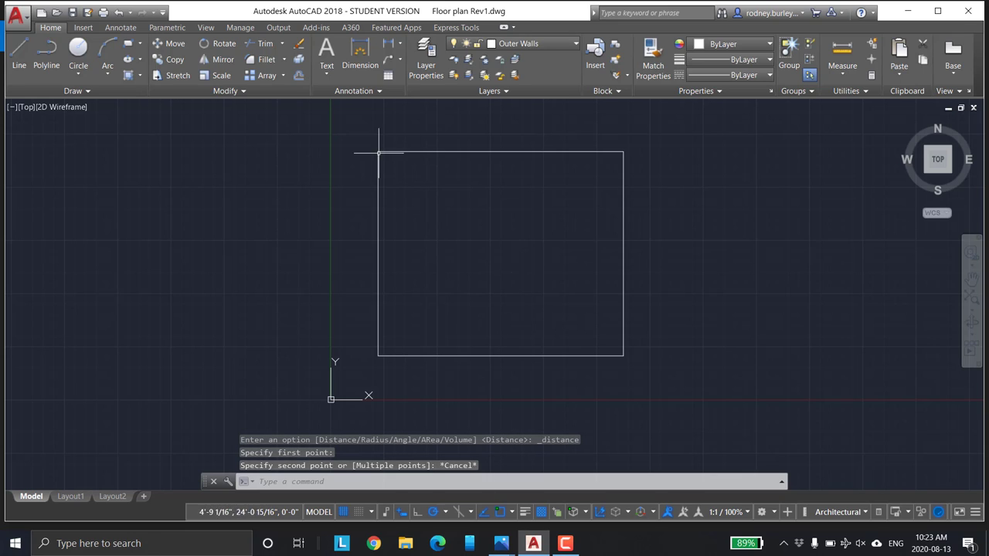
mouse_move(508, 549)
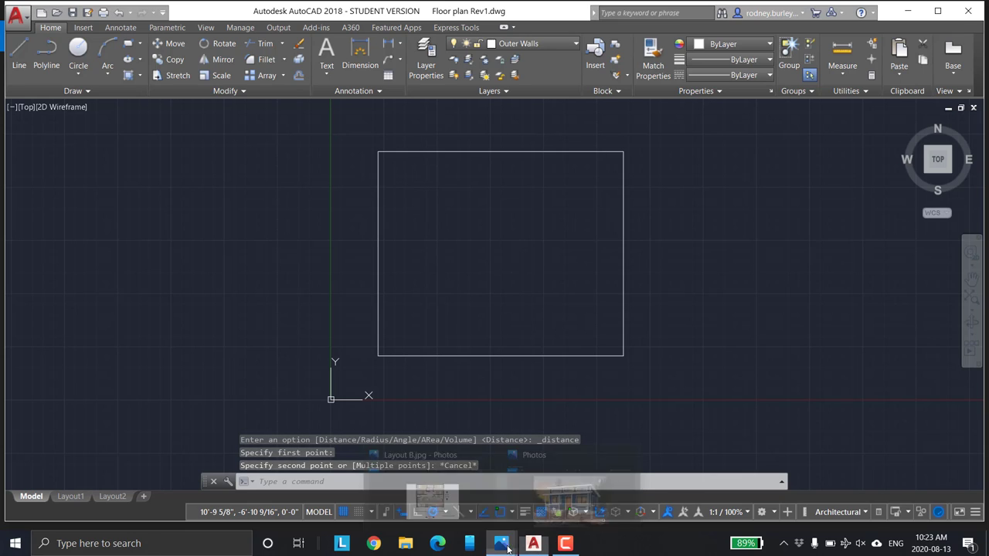
left_click(433, 498)
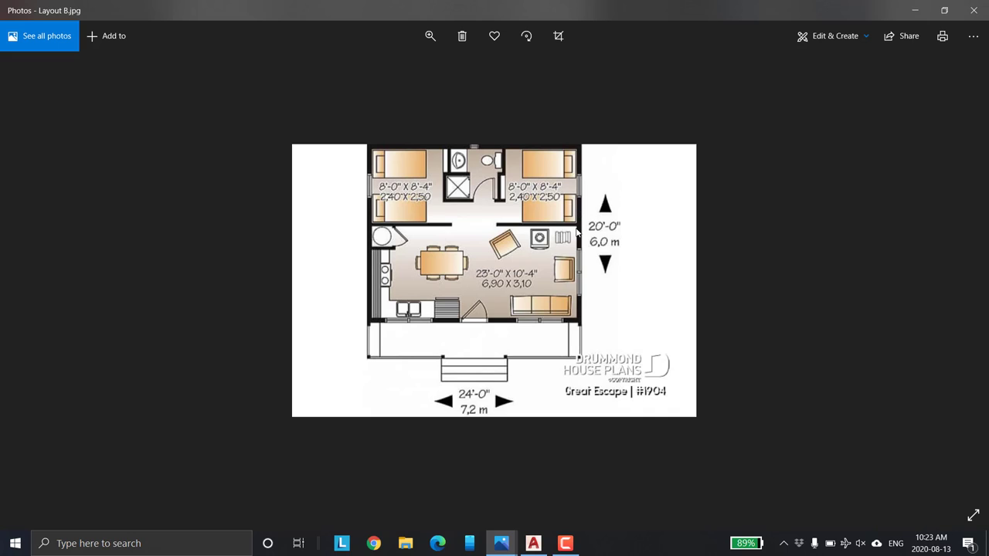
left_click(533, 545)
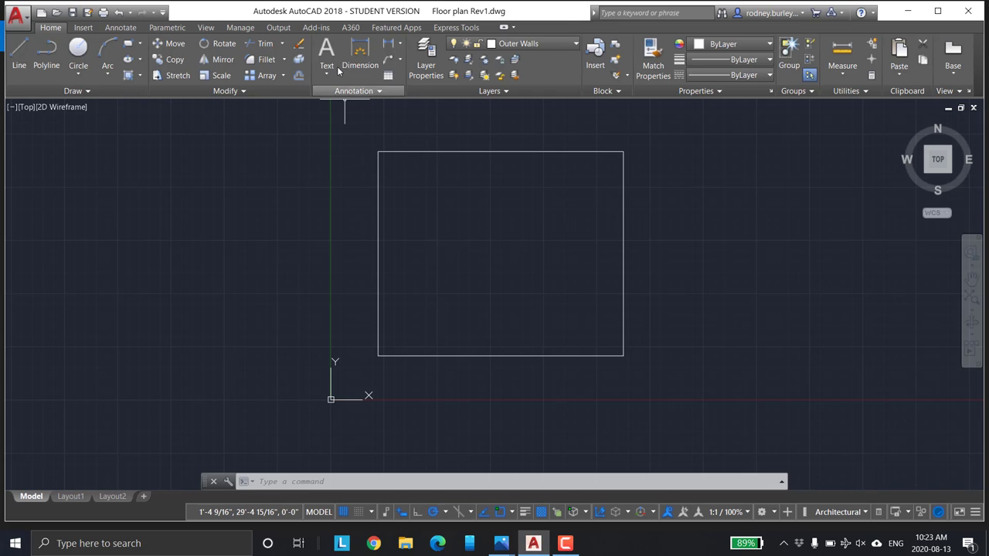
Step: Offset the right, top, left and bottom wall lines 6" inward
left_click(298, 77)
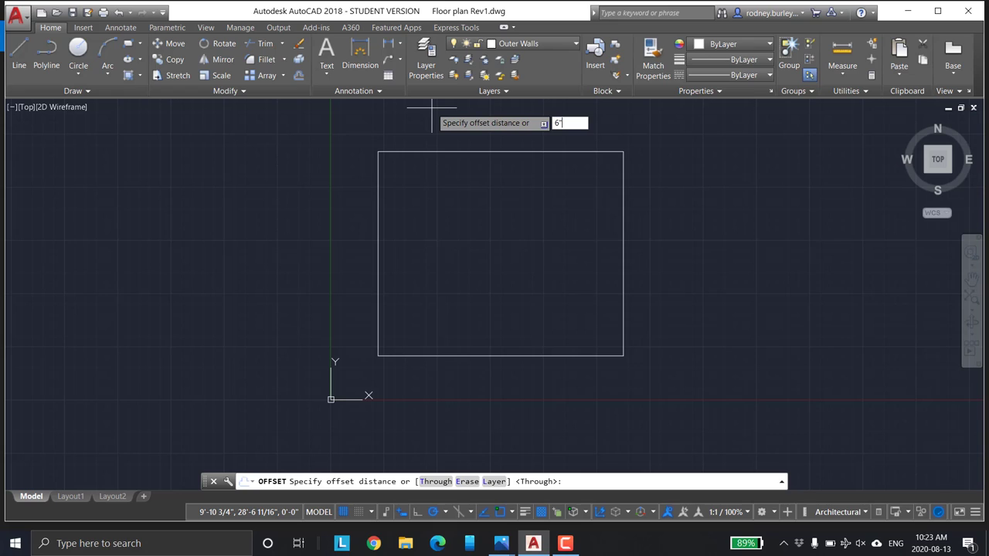
key("Return")
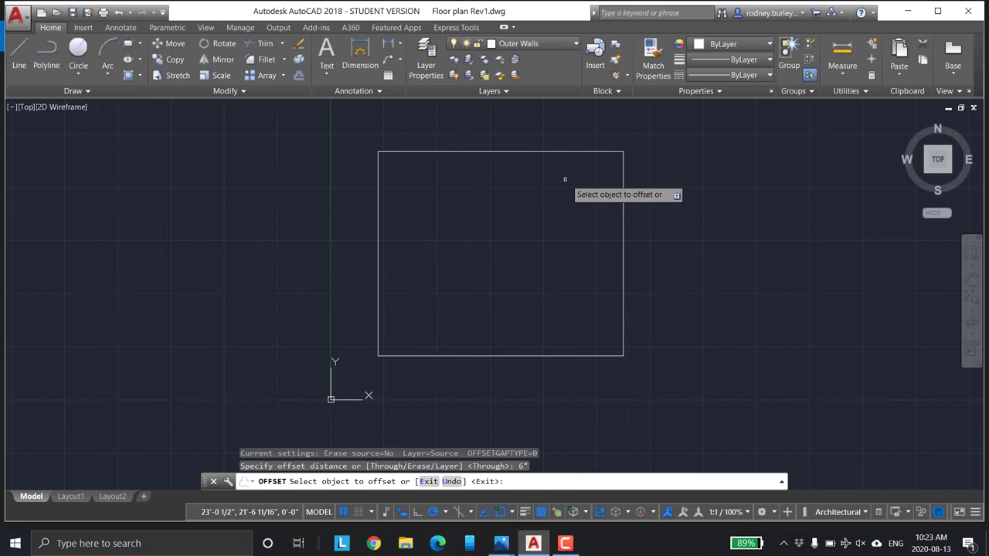
left_click(624, 239)
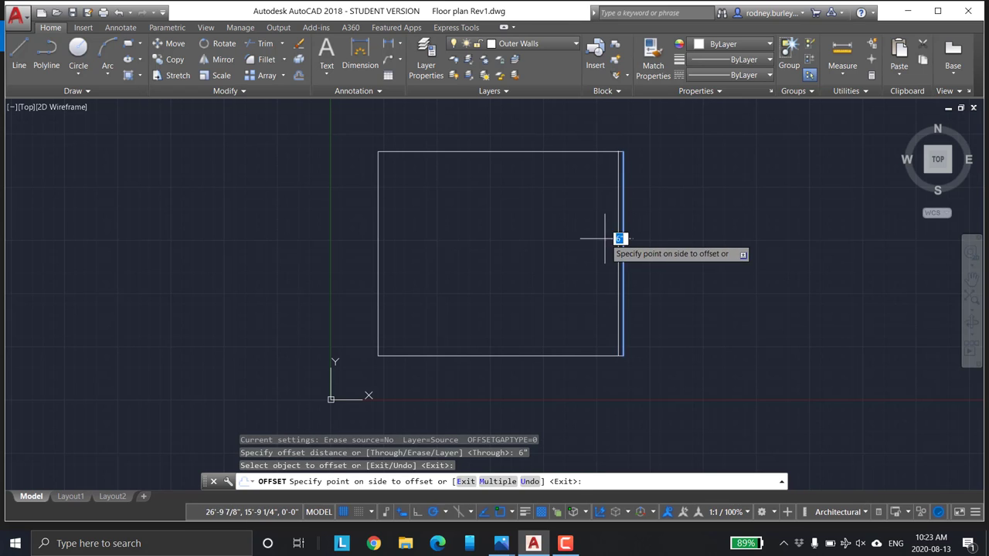
left_click(604, 238)
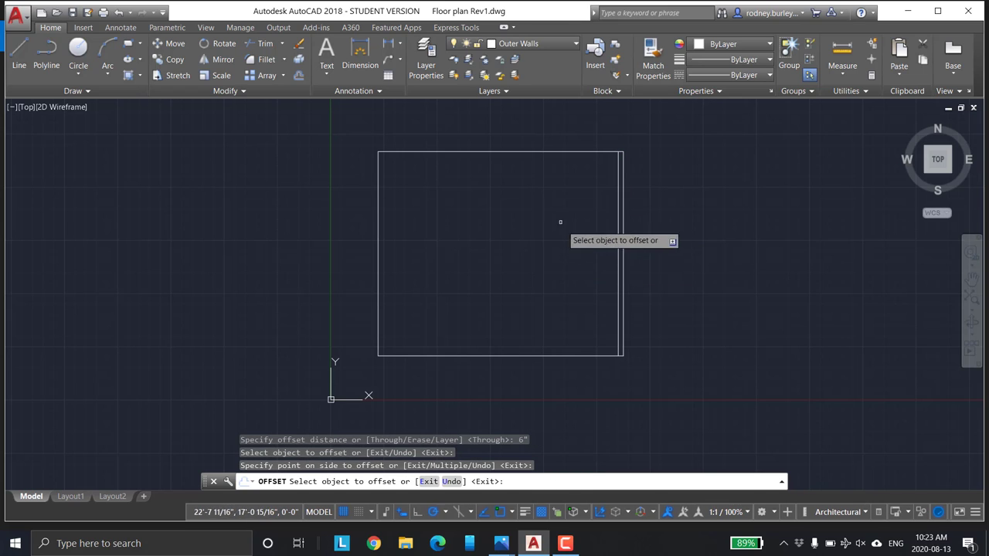
left_click(538, 155)
left_click(530, 197)
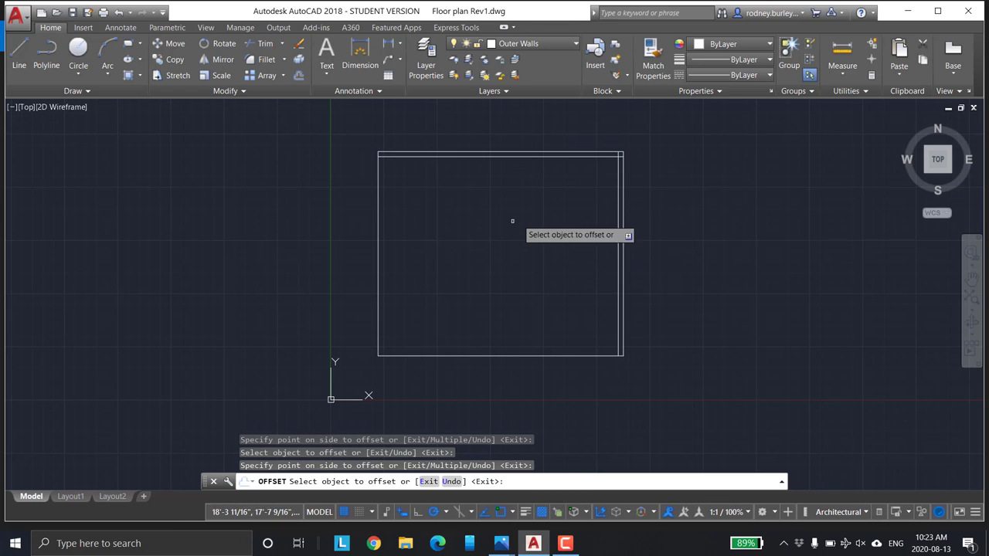
left_click(379, 232)
left_click(391, 239)
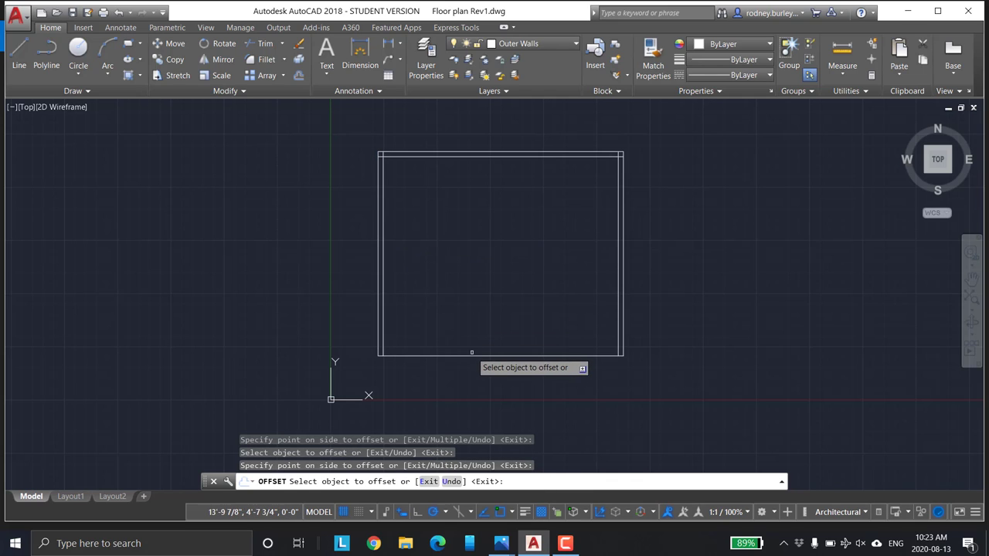
left_click(470, 356)
left_click(472, 339)
scroll(534, 245, "up", 2)
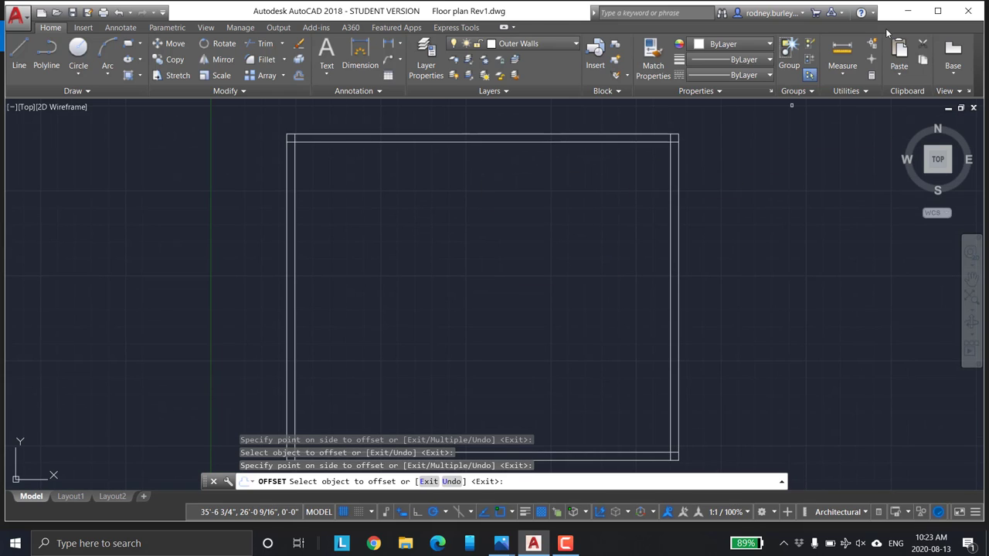
Step: Measure at the top-right corner to confirm the 6" wall thickness
left_click(838, 51)
left_click(671, 134)
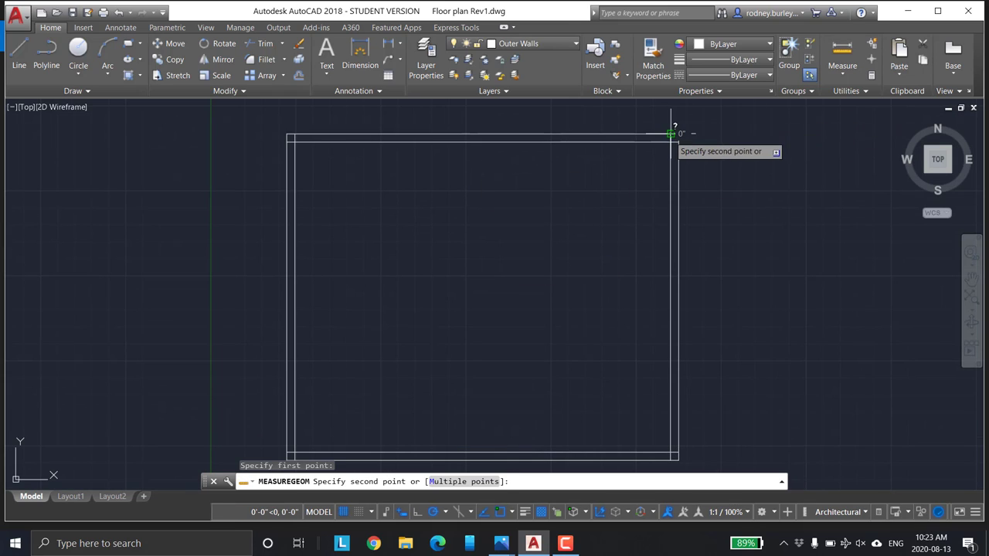
left_click(671, 141)
key("Escape")
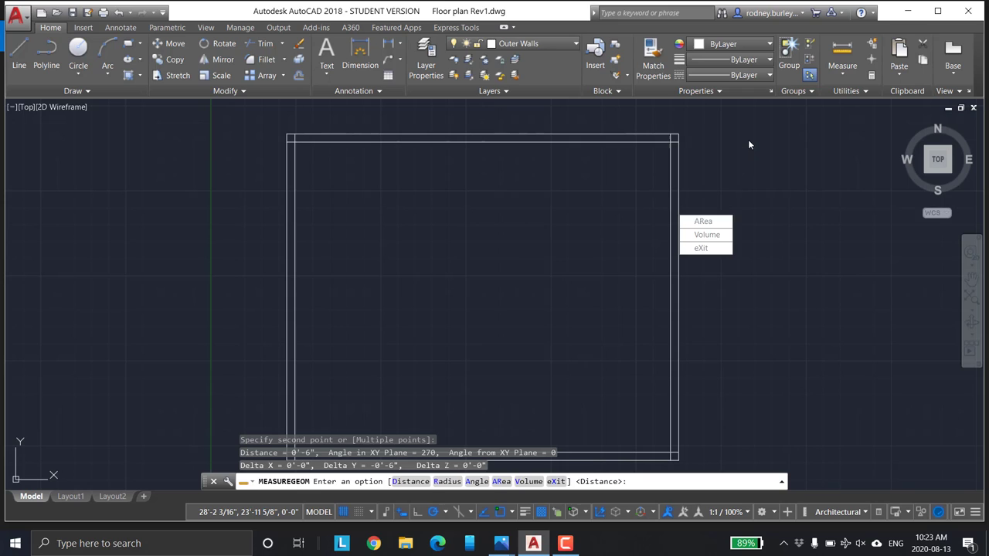
scroll(414, 154, "up", 2)
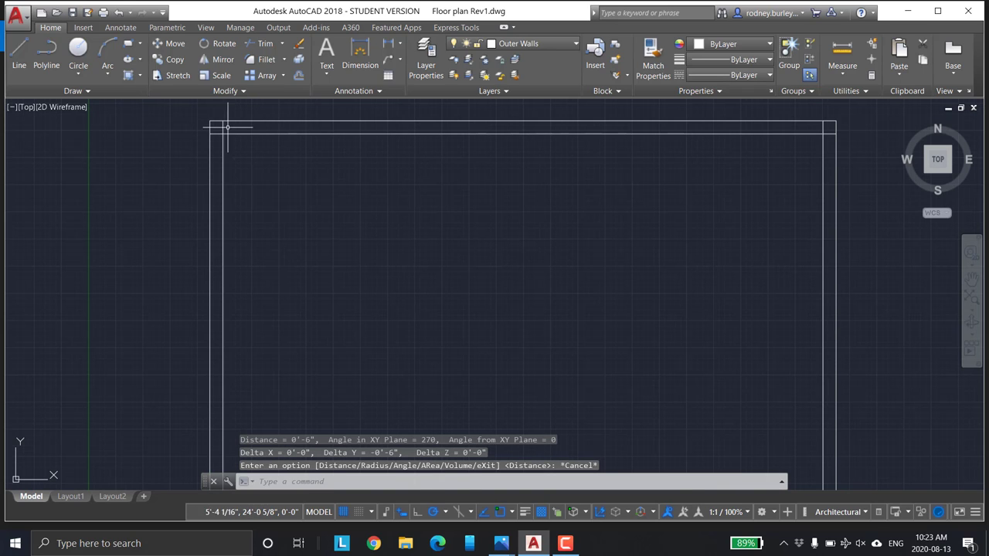
scroll(252, 160, "down", 2)
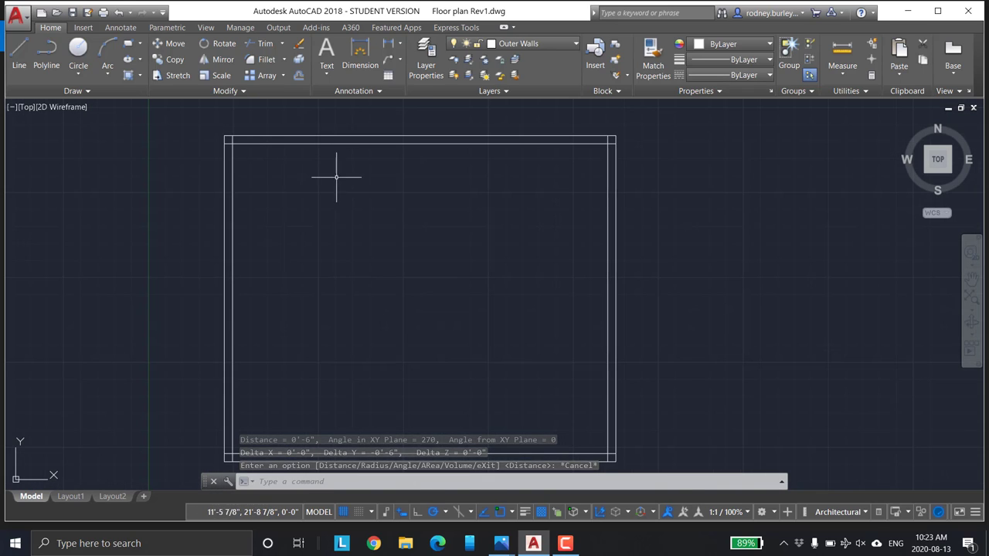
middle_click_drag(336, 177, 397, 168)
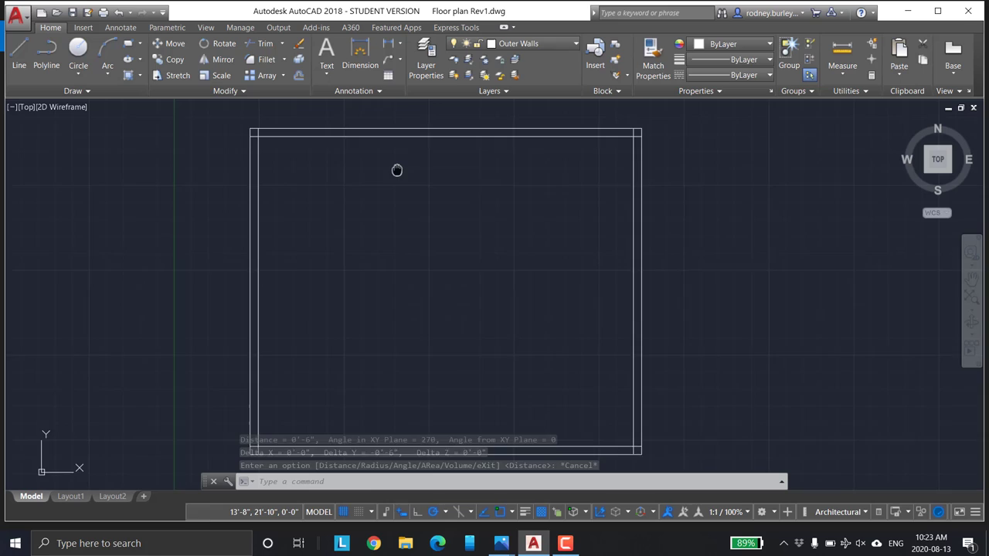
Step: Start TRIM with the top, left, right and bottom wall lines as cutting edges
left_click(283, 44)
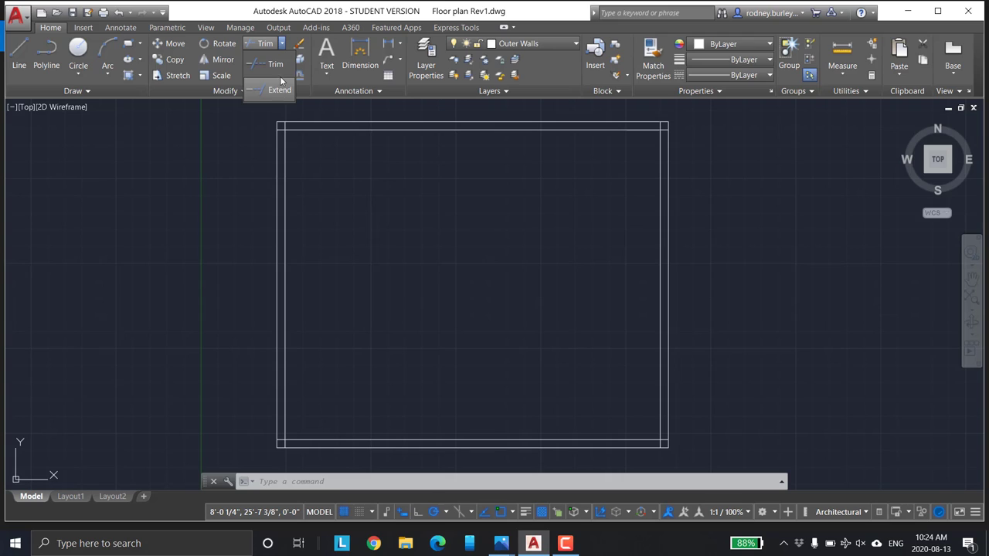
left_click(276, 65)
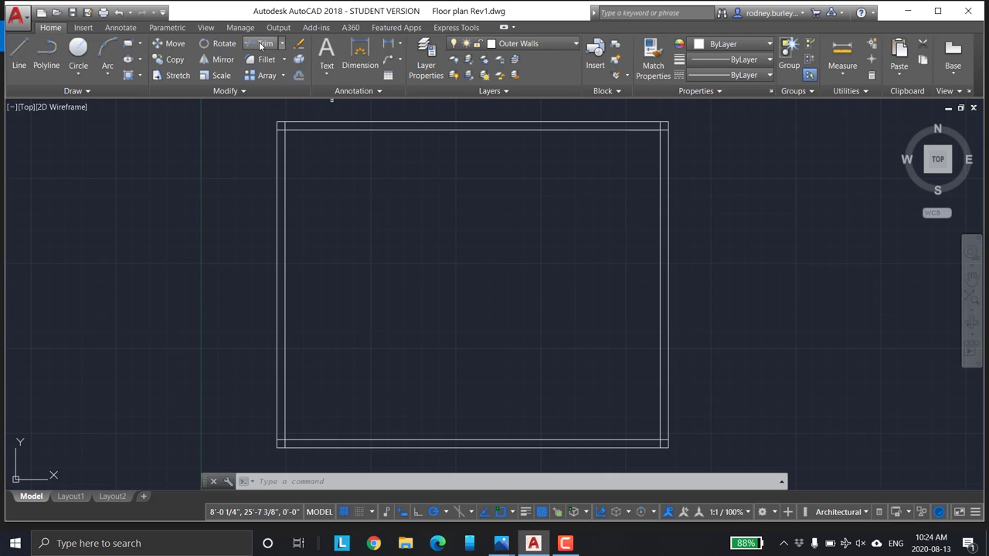
left_click(340, 130)
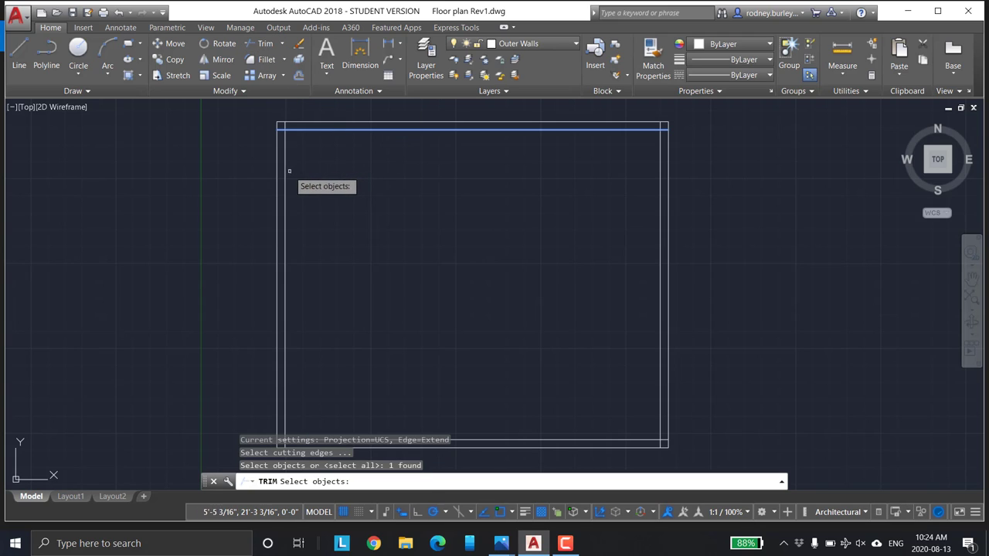
left_click(286, 170)
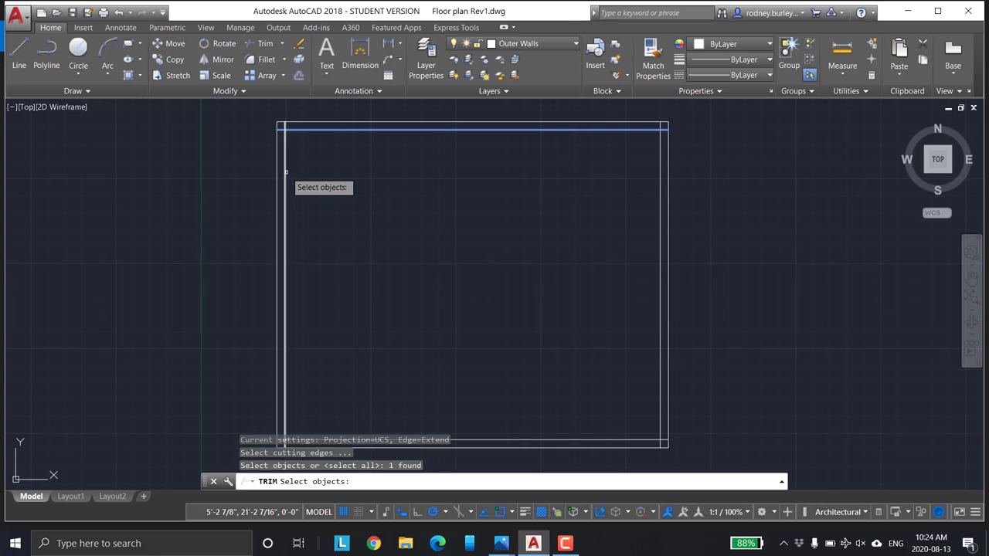
left_click(660, 263)
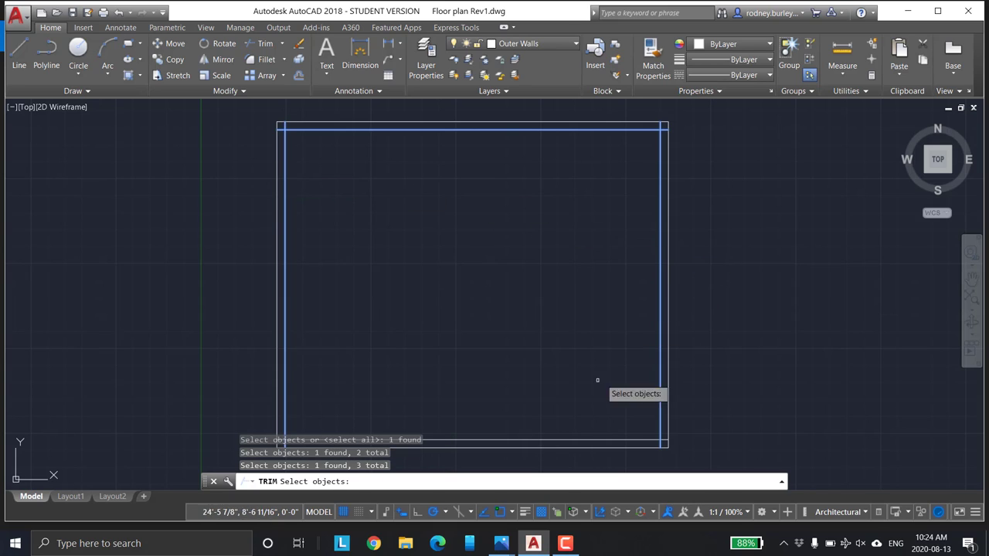
left_click(560, 439)
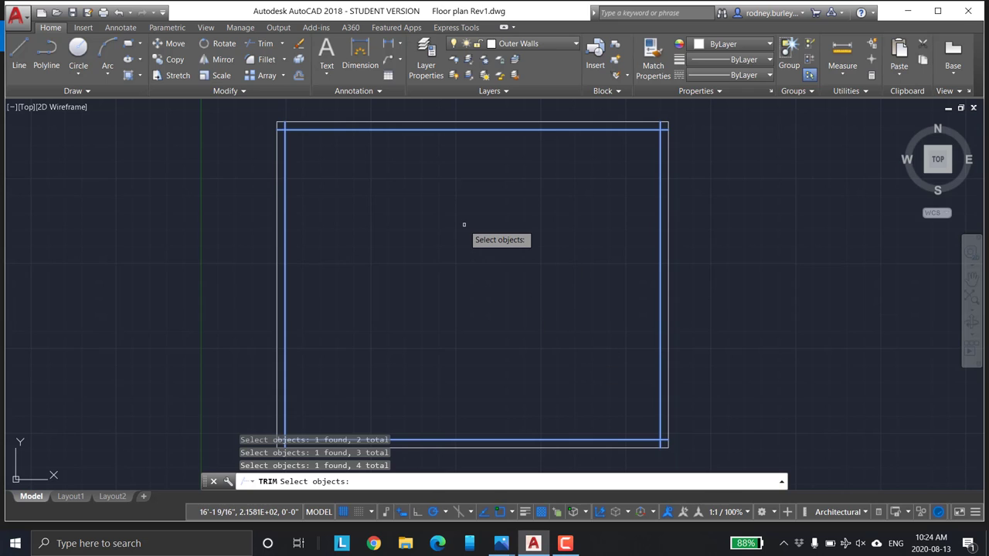
key("Return")
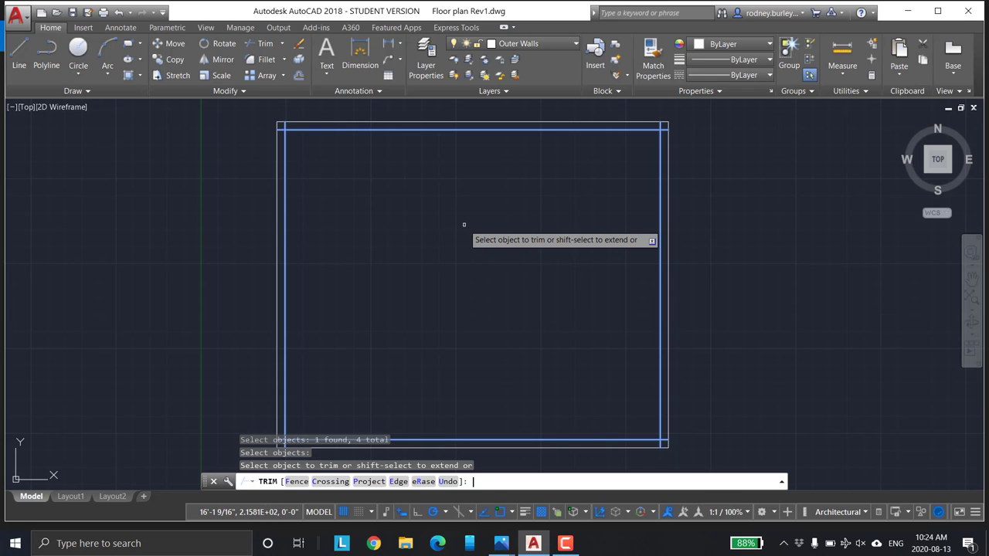
scroll(323, 172, "up", 4)
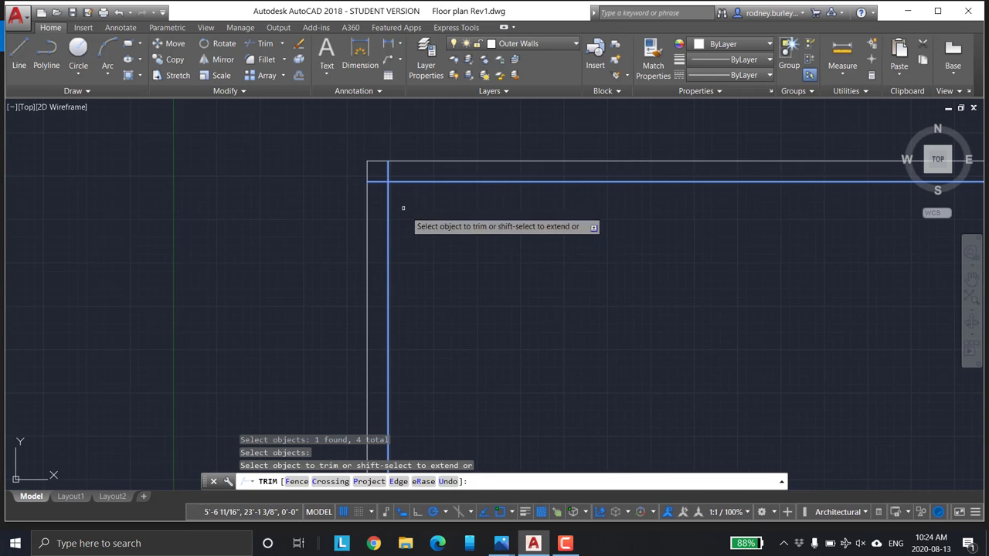
Step: Trim the vertical and horizontal overhangs at the top-left wall corner
left_click(387, 169)
left_click(380, 182)
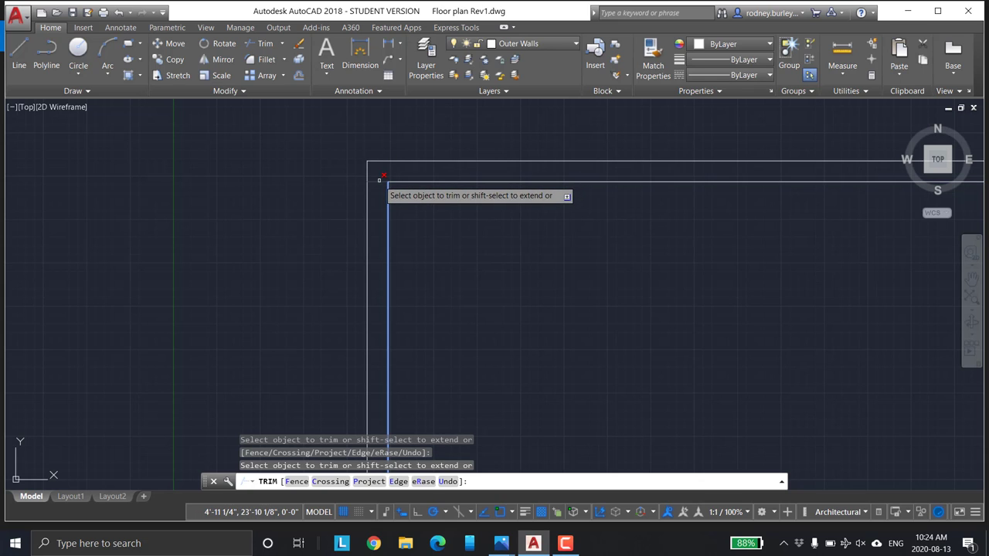
scroll(501, 204, "down", 2)
middle_click_drag(654, 232, 663, 205)
scroll(636, 154, "up", 2)
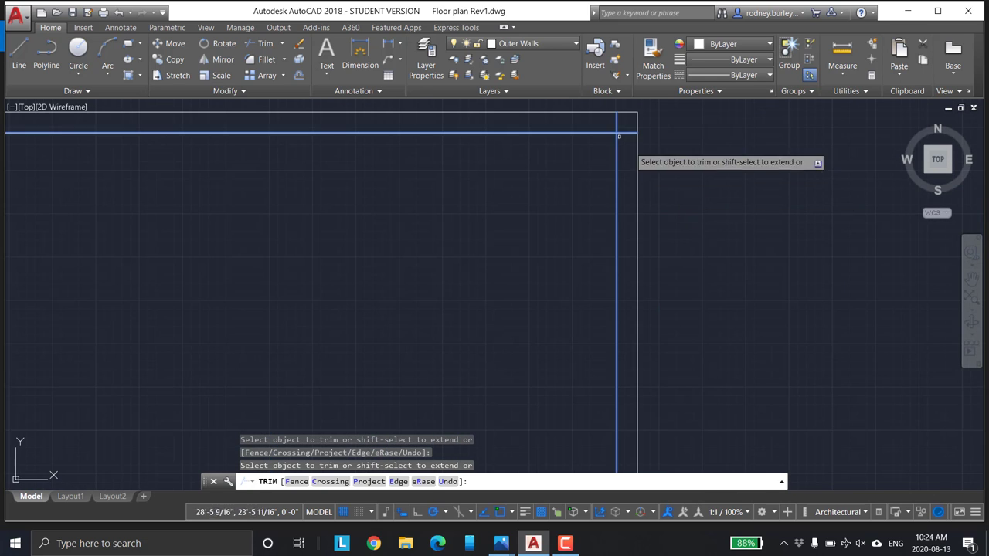
scroll(623, 127, "down", 3)
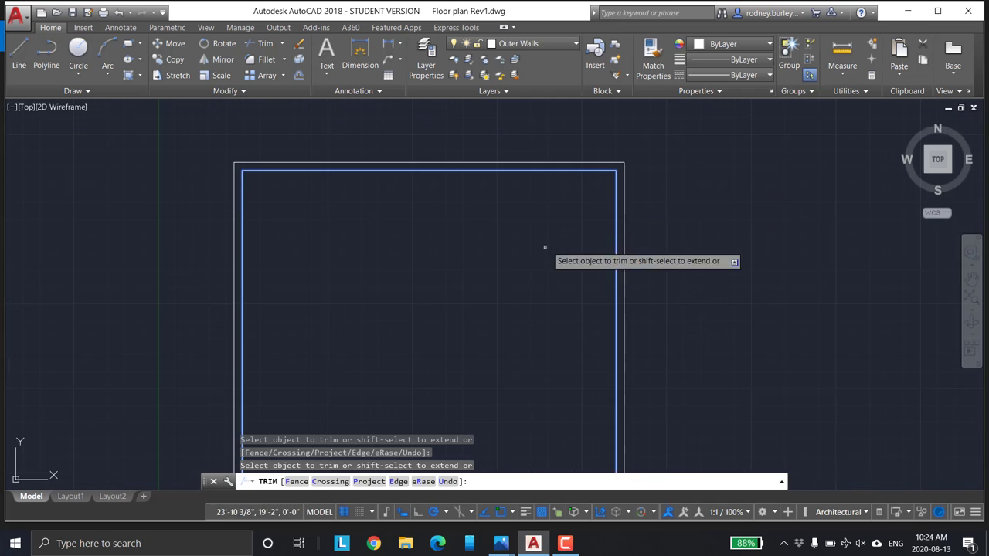
middle_click_drag(545, 249, 596, 134)
scroll(355, 287, "up", 2)
middle_click_drag(353, 285, 517, 226)
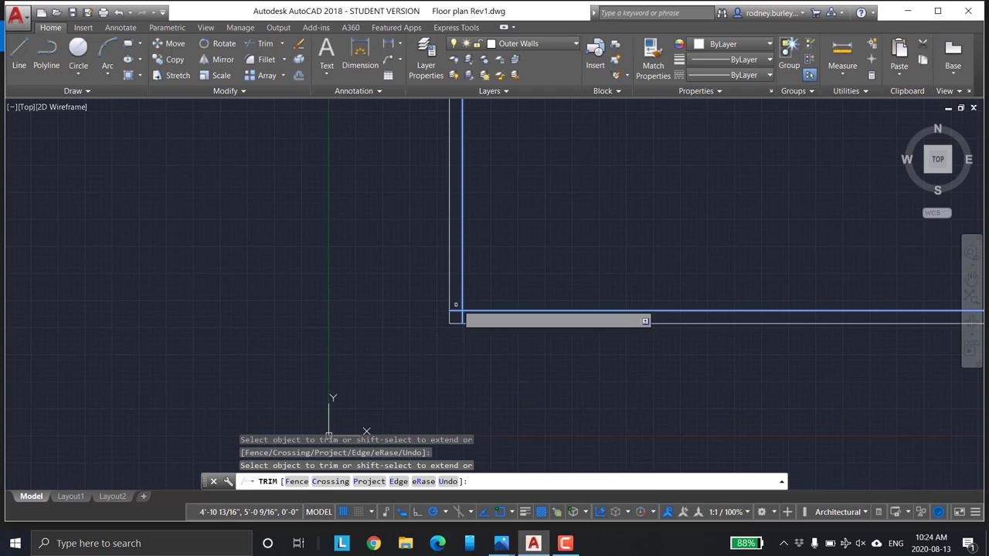
Step: Trim the overhanging wall ends at the bottom-left and bottom-right corners
left_click(464, 325)
left_click(438, 293)
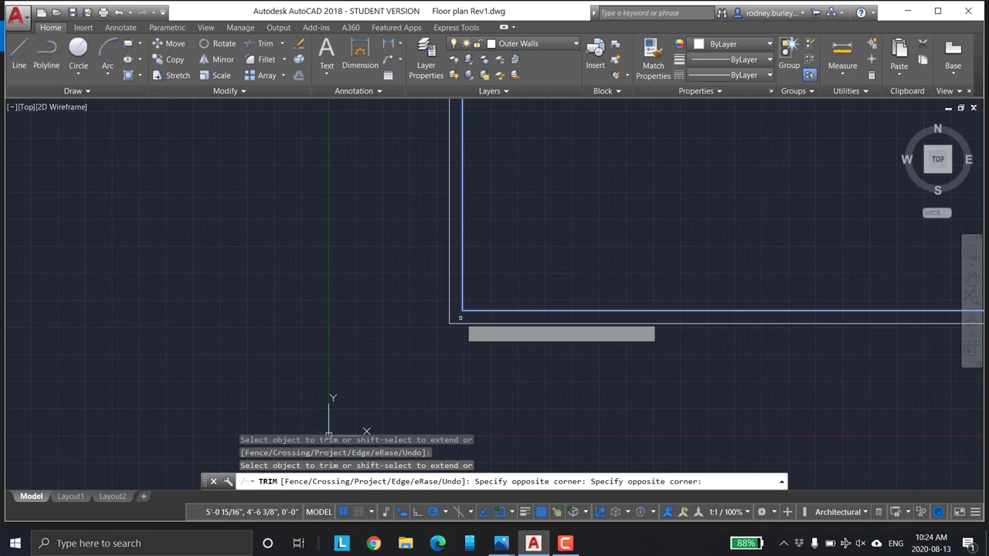
scroll(552, 291, "down", 3)
scroll(757, 268, "up", 5)
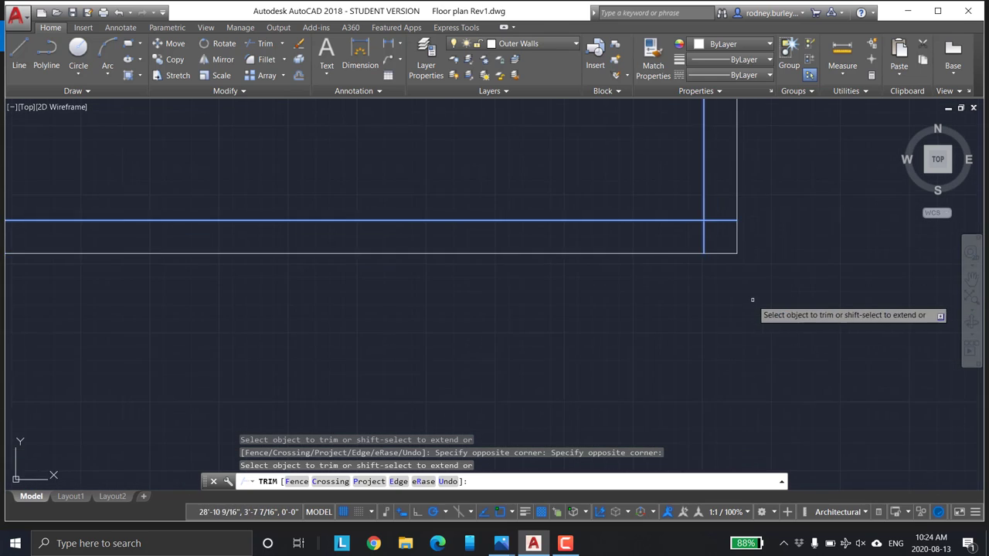
left_click(677, 259)
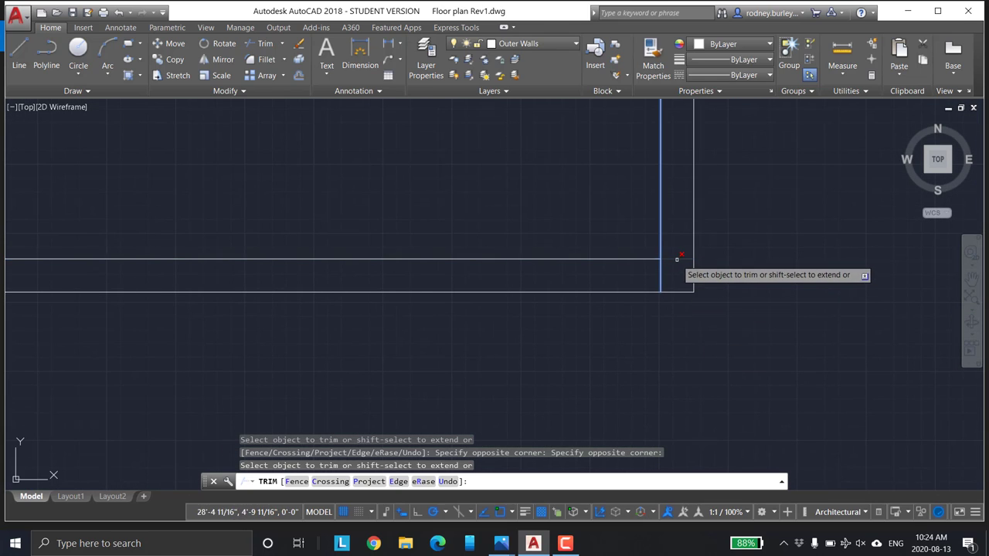
left_click(661, 279)
scroll(662, 279, "down", 5)
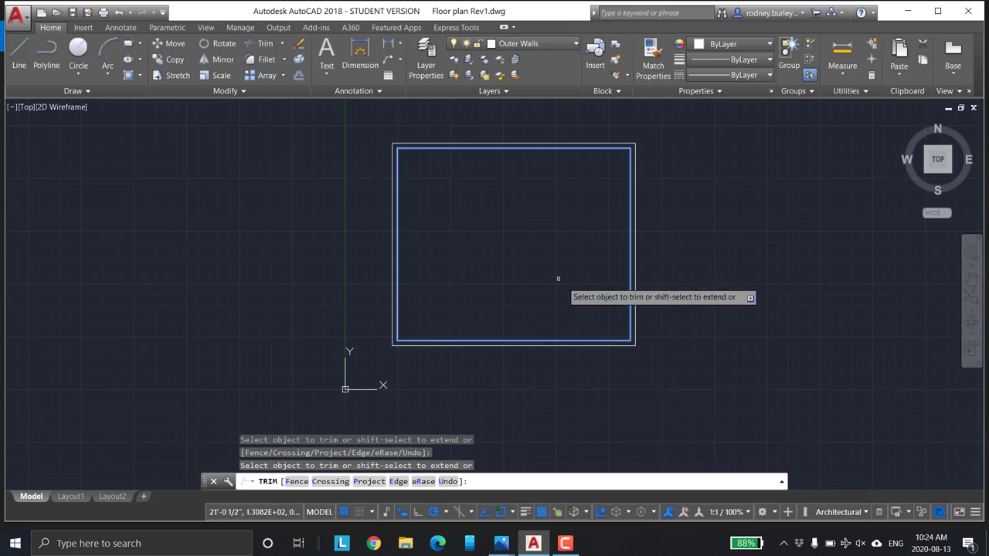
key("Escape")
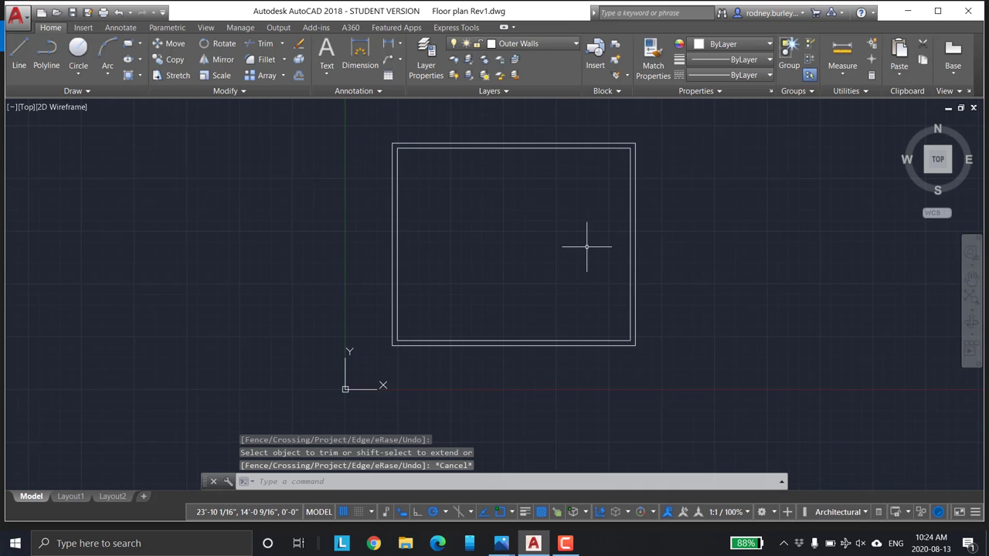
Step: Draw a vertical line straight up from the bottom inner wall's midpoint
scroll(456, 360, "up", 2)
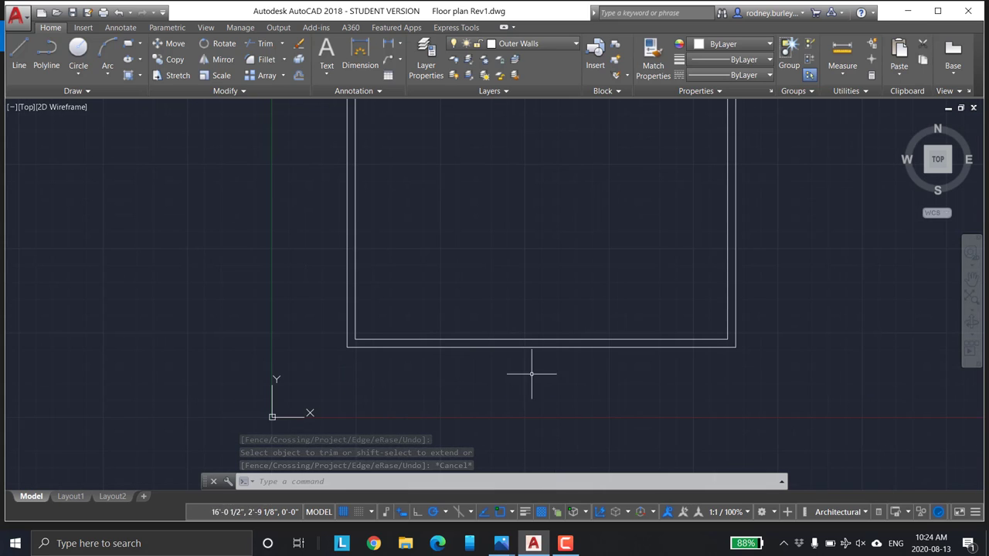
middle_click_drag(544, 345, 508, 243)
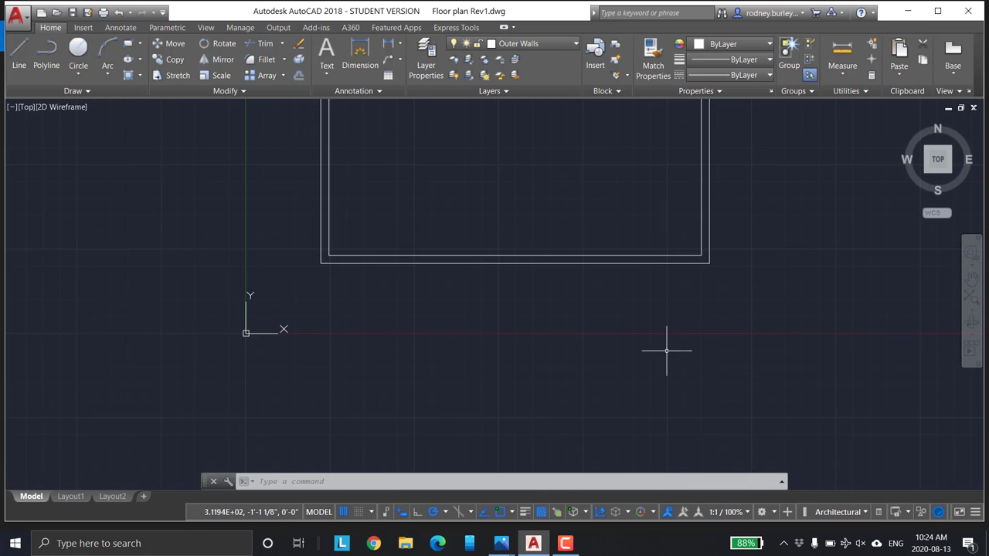
left_click(18, 48)
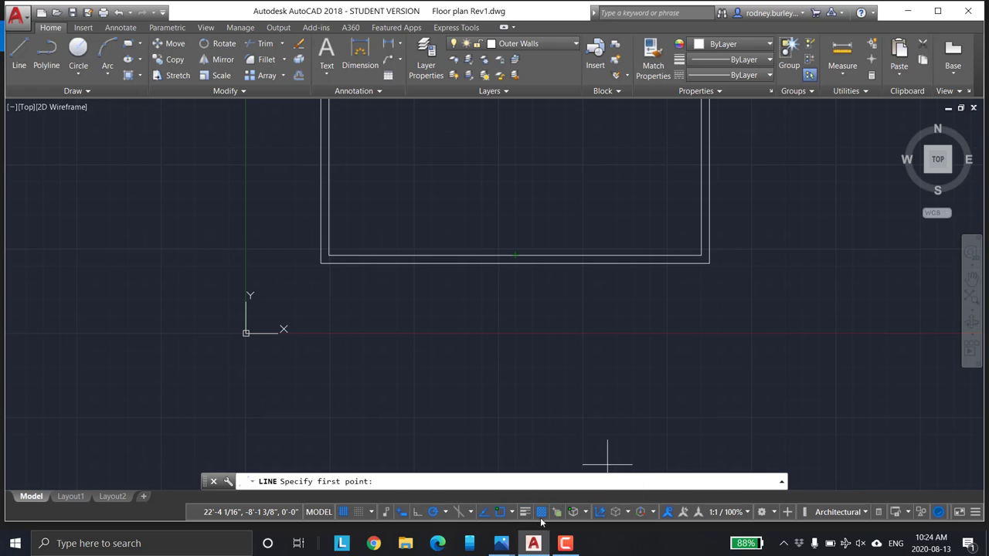
left_click(511, 513)
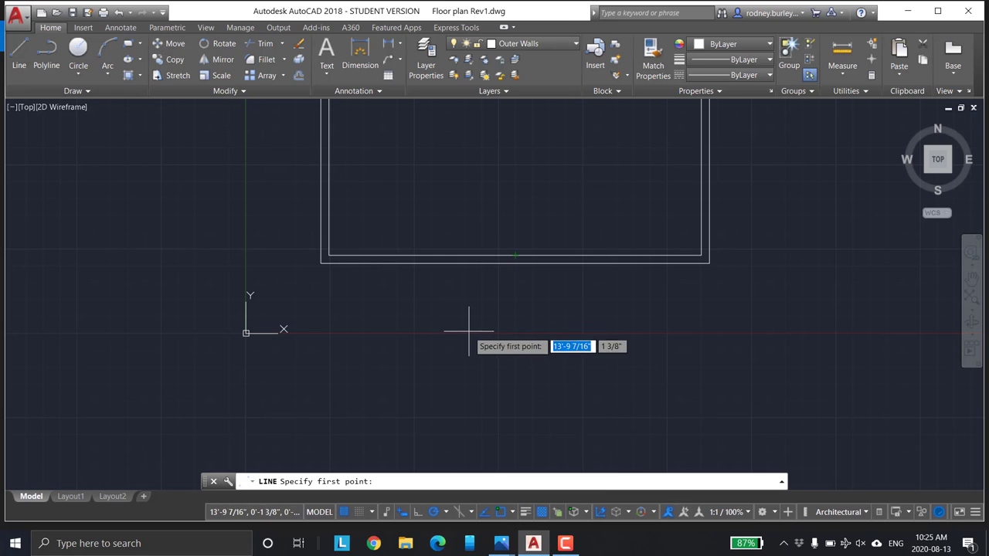
left_click(19, 54)
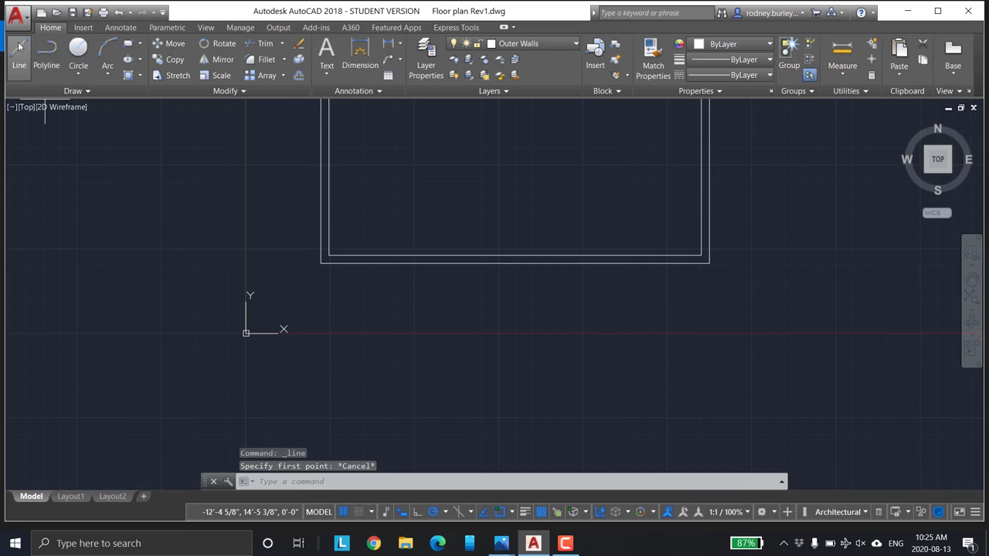
left_click(514, 263)
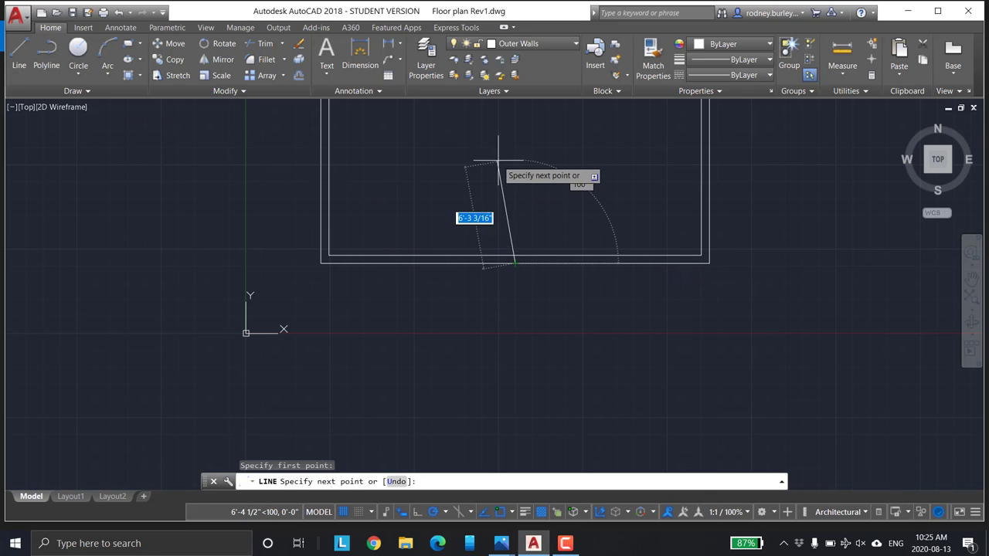
left_click(515, 154)
key("Escape")
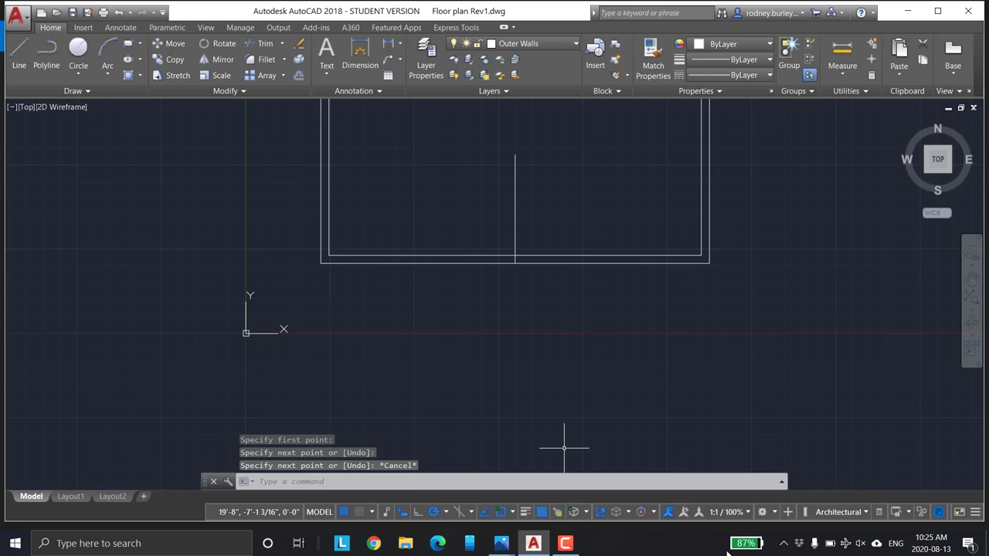
Step: Start OFFSET beside the centre line with a 1'8" distance
scroll(523, 267, "up", 5)
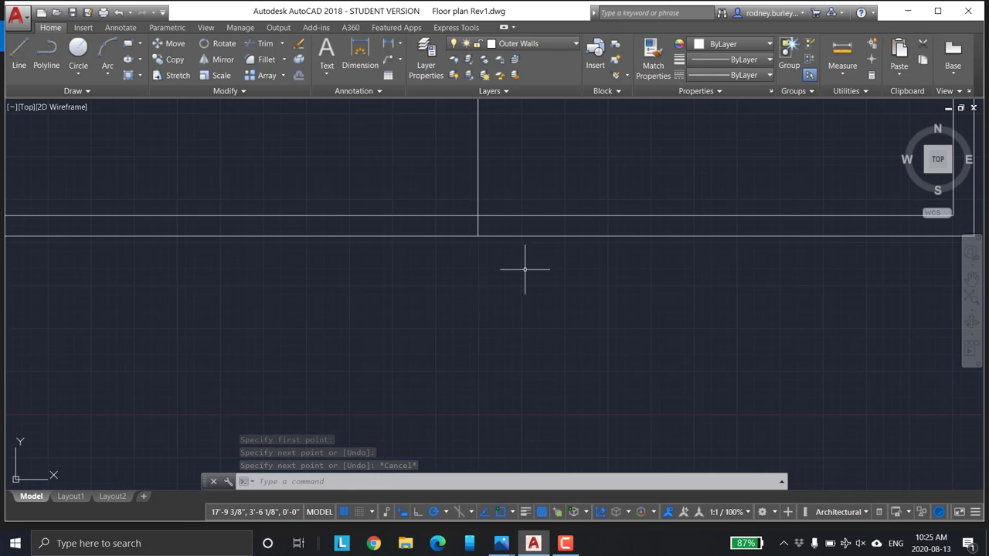
middle_click_drag(523, 268, 550, 360)
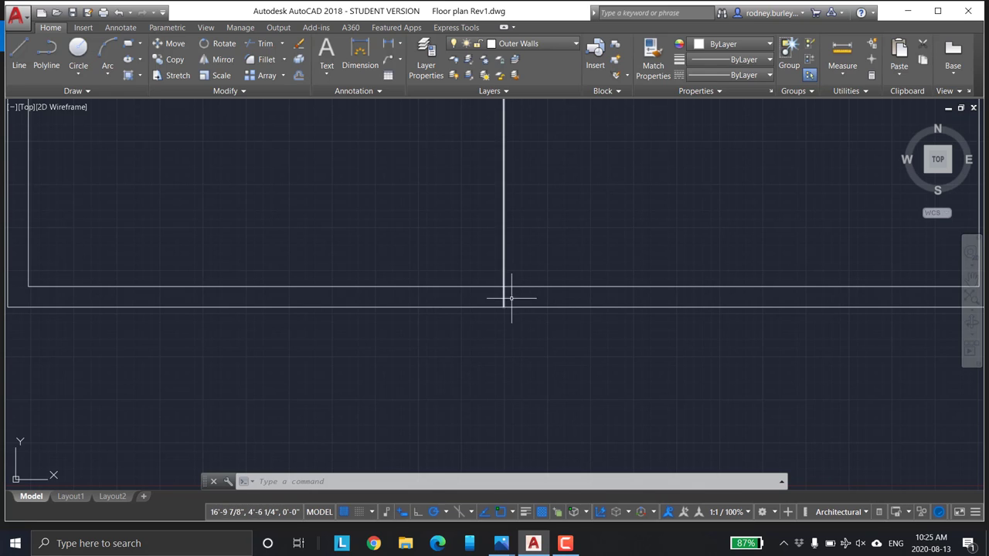
left_click(300, 75)
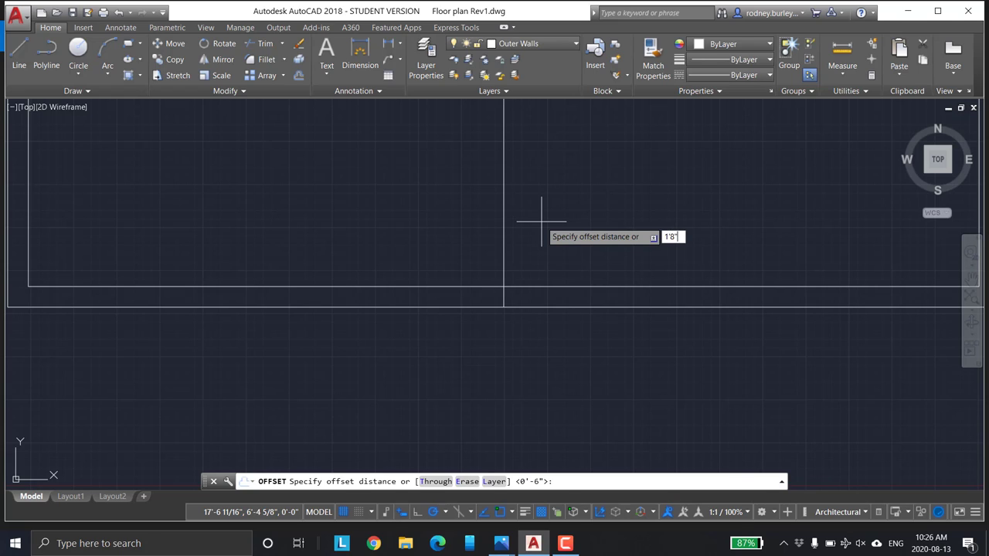
Step: Offset the centre line 1'8" to the right and 1'8" to the left
key("Return")
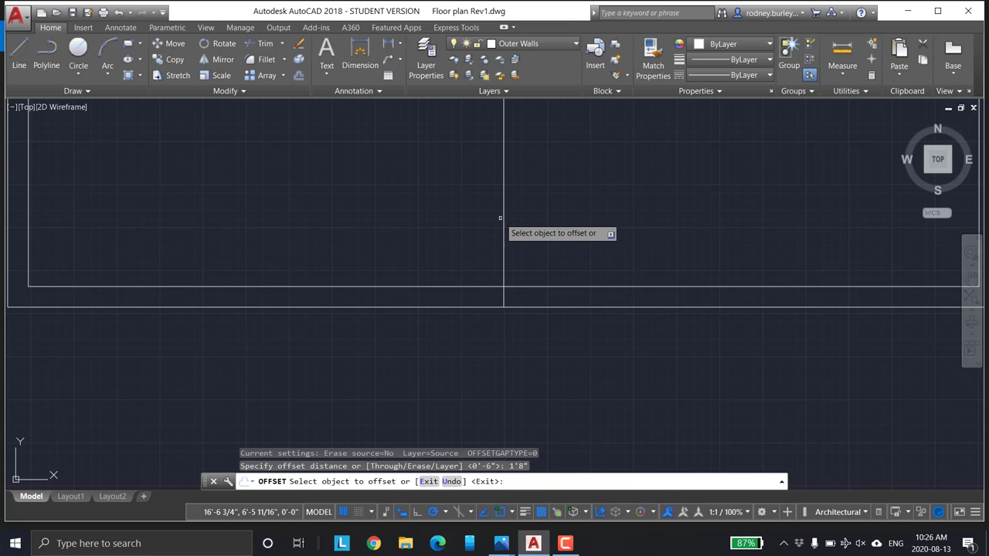
left_click(504, 220)
left_click(543, 229)
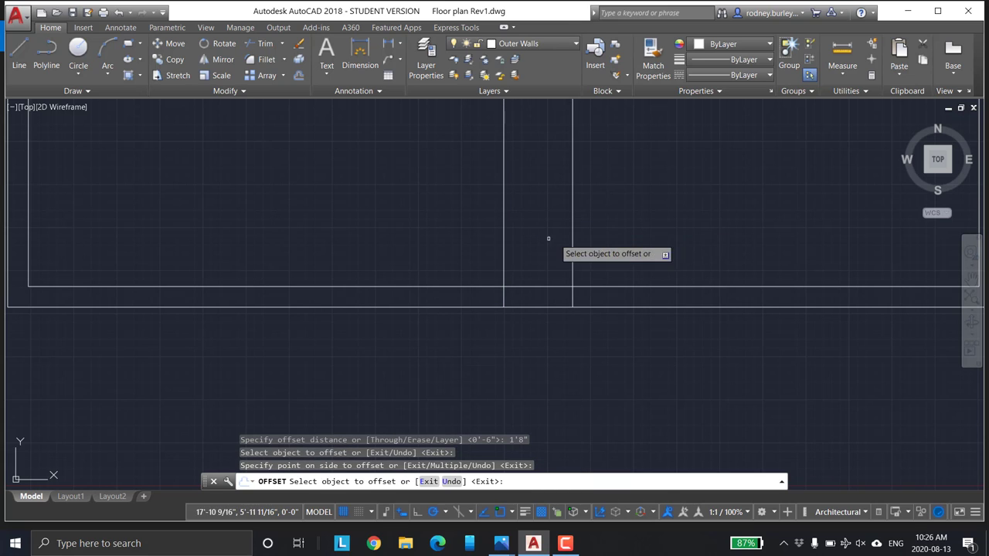
left_click(505, 231)
left_click(460, 224)
key("Escape")
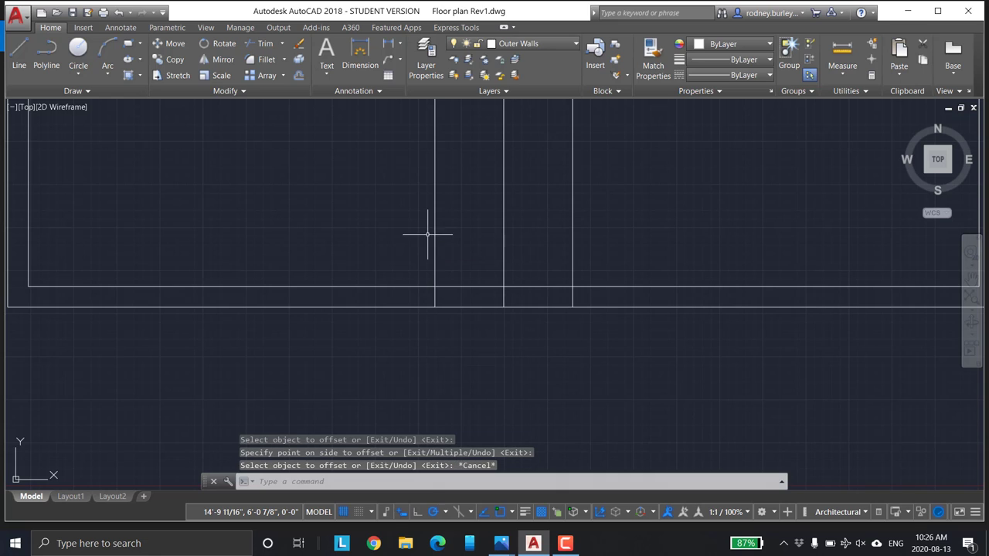
Step: Measure the 3'-4" width between the two new opening lines
scroll(513, 287, "up", 2)
scroll(513, 294, "up", 2)
middle_click_drag(552, 296, 596, 283)
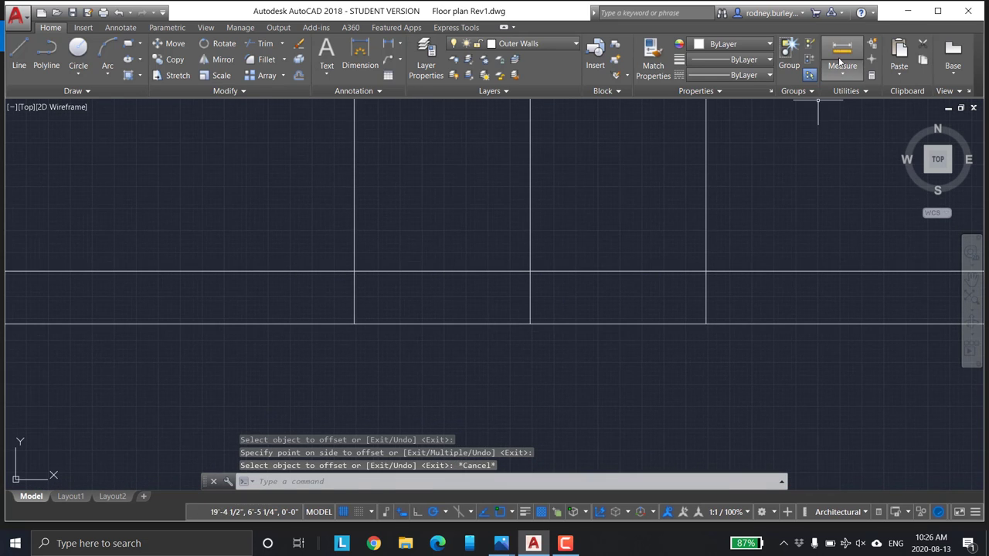
left_click(842, 52)
left_click(354, 323)
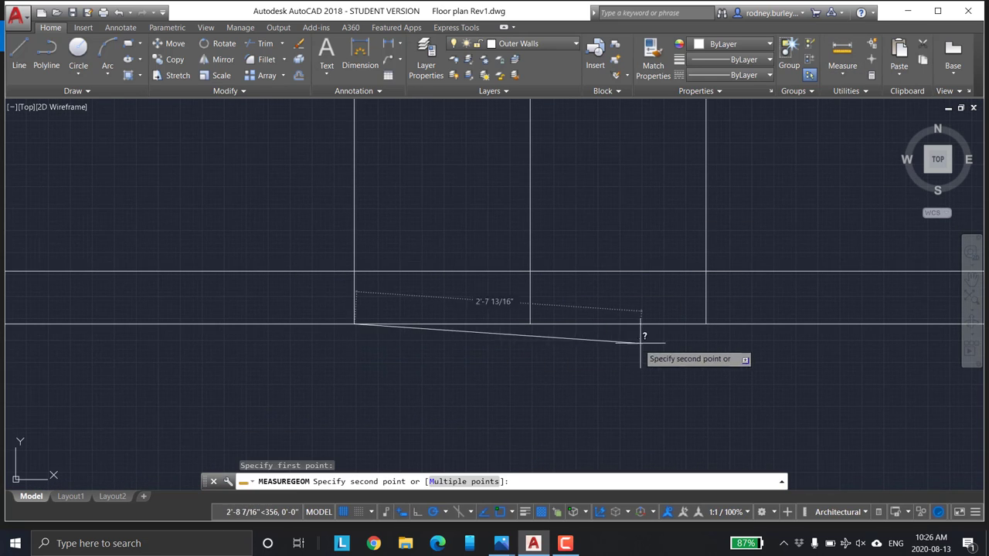
left_click(706, 323)
key("Escape")
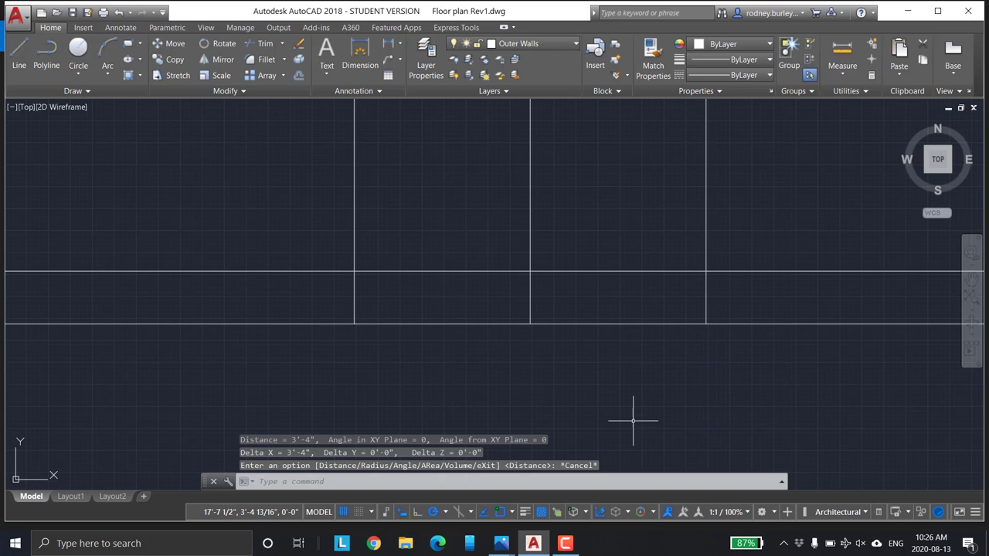
scroll(592, 357, "up", 2)
scroll(632, 435, "down", 2)
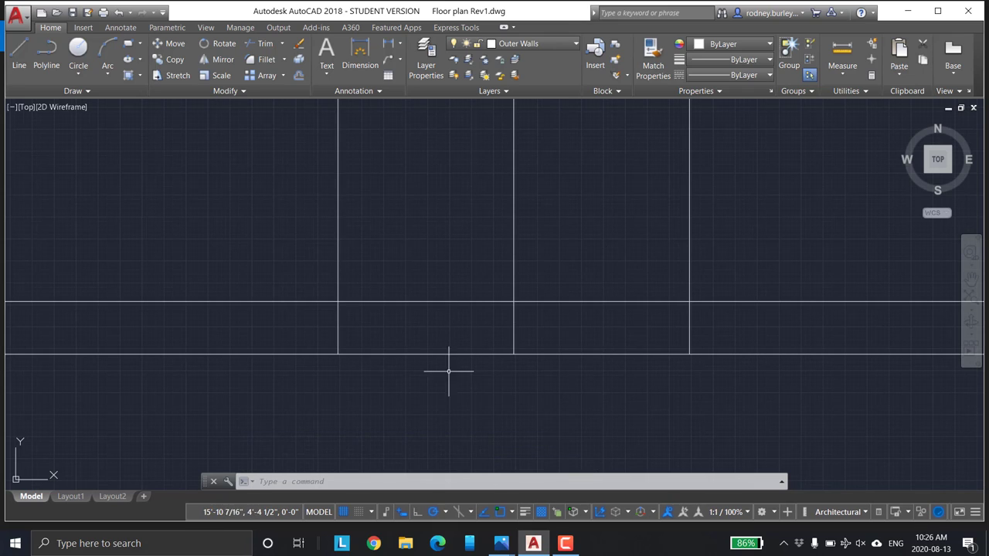
Step: Start TRIM with the three vertical lines and both bottom wall lines as cutting edges
left_click(262, 44)
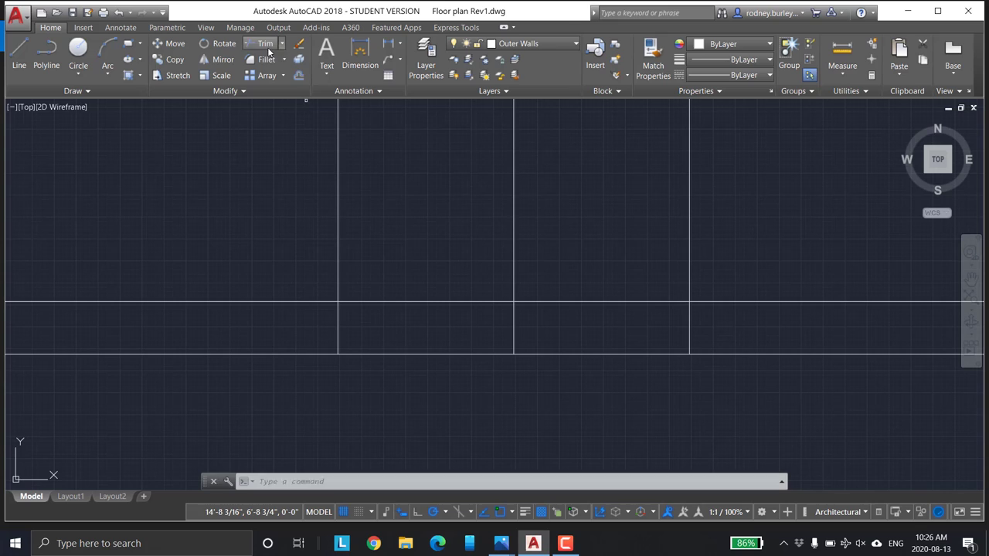
left_click(515, 252)
left_click(515, 252)
left_click(515, 253)
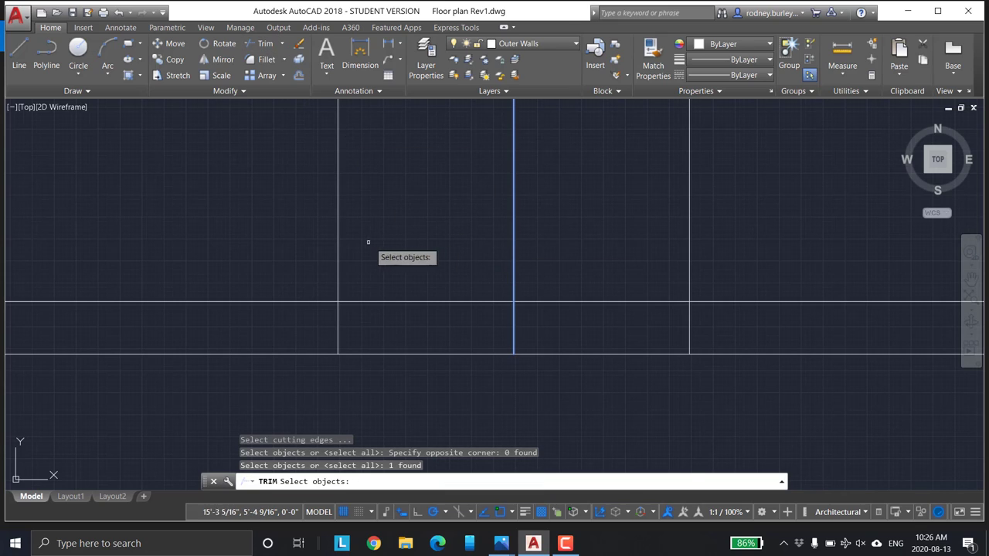
left_click(338, 254)
left_click(691, 272)
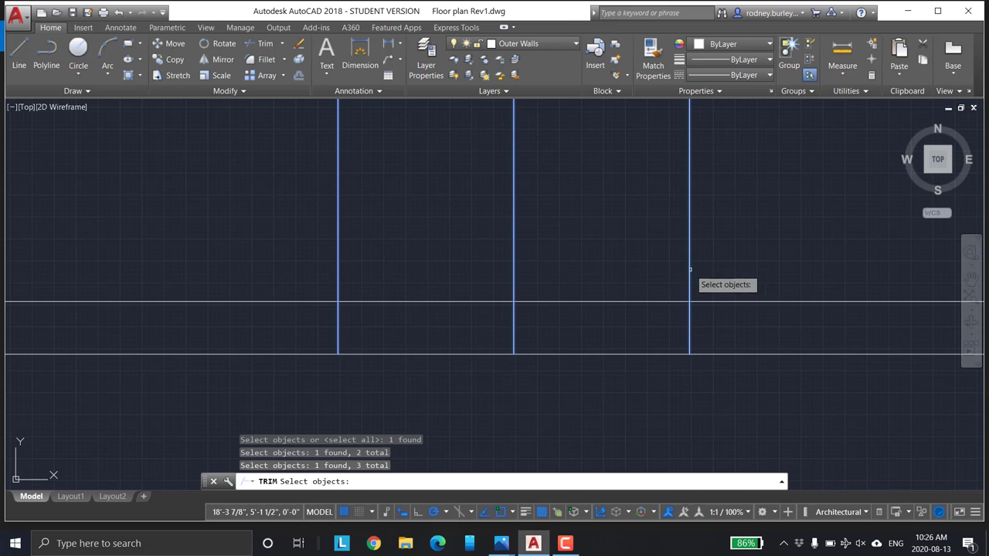
left_click(629, 302)
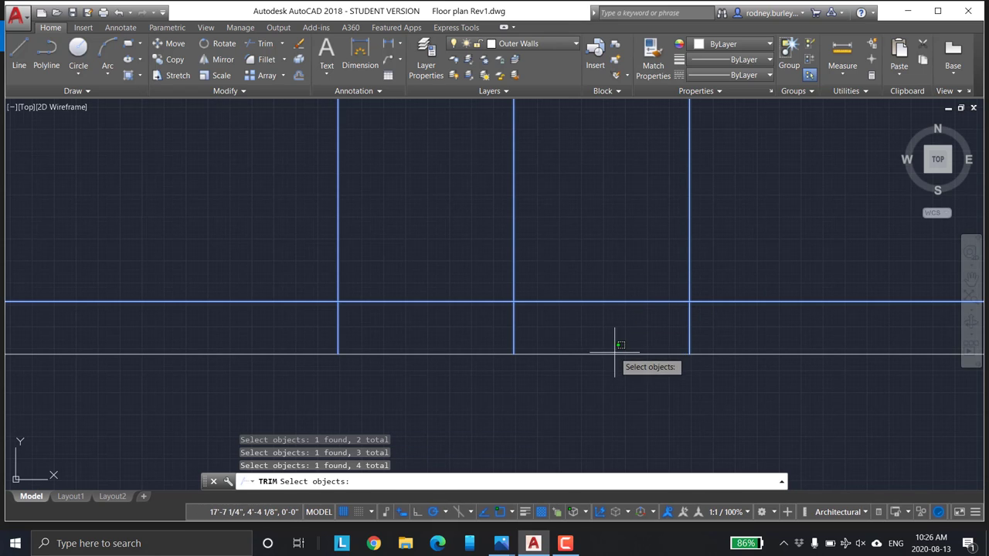
left_click(616, 352)
key("Escape")
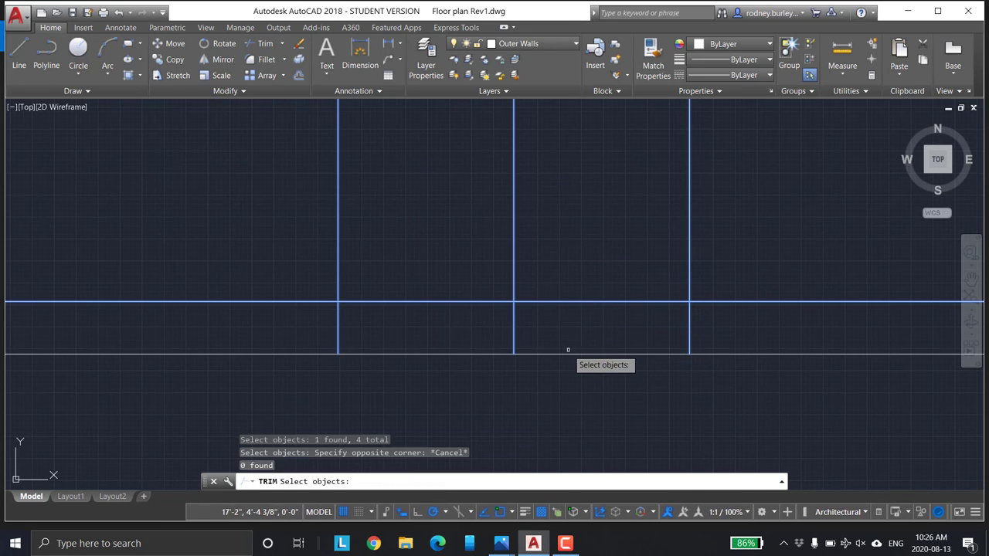
left_click(572, 354)
key("Return")
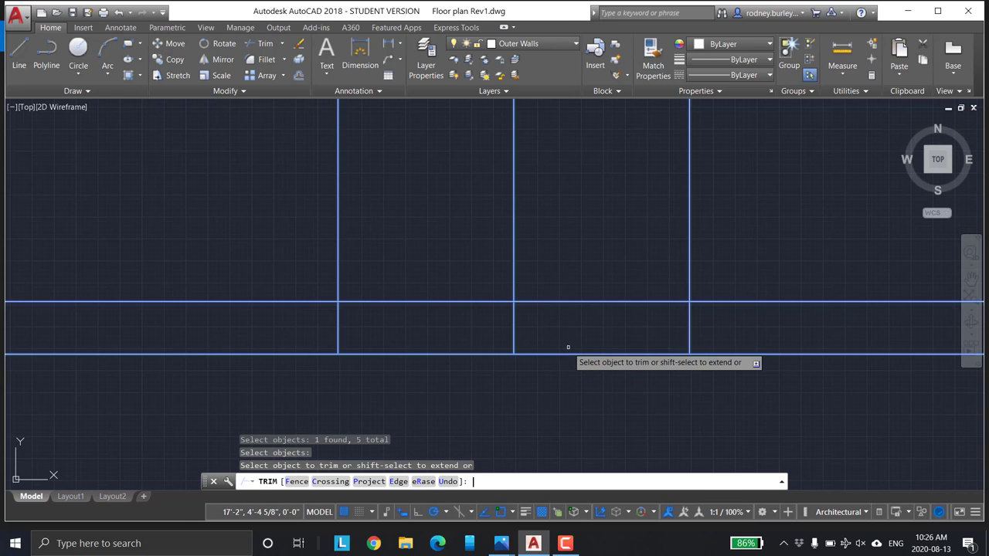
Step: Trim the line ends above the wall and the wall segments across the opening, then select the leftover centre line
left_click(337, 215)
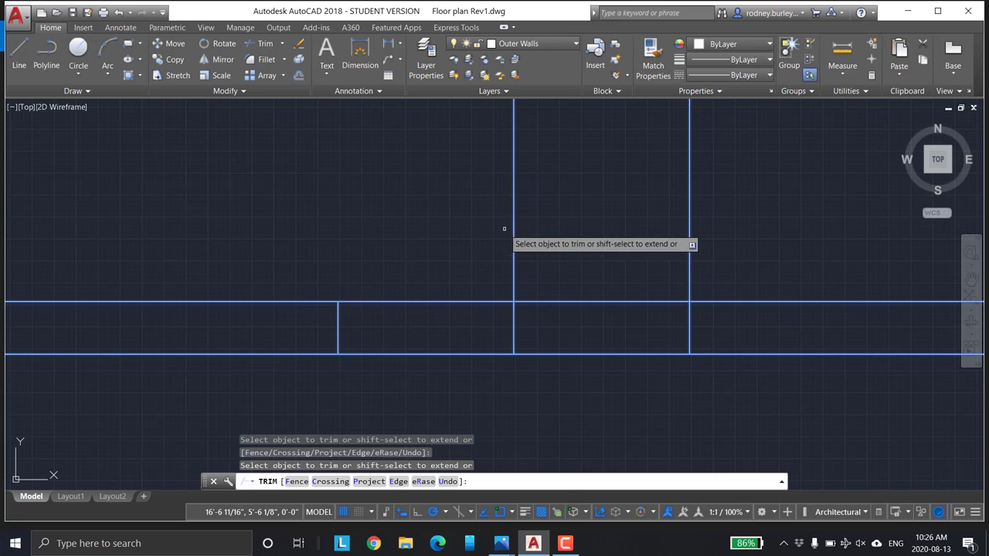
left_click(514, 229)
left_click(691, 226)
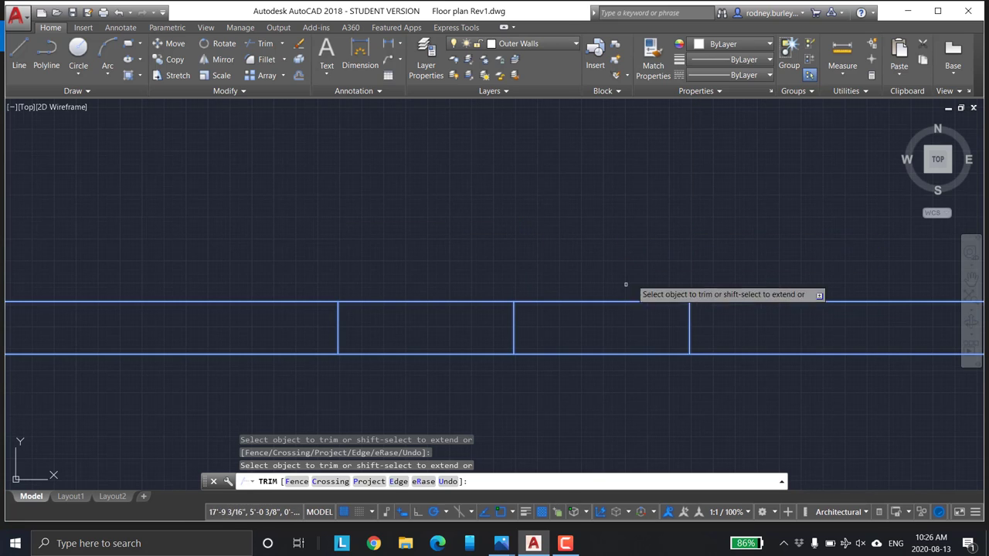
left_click(538, 353)
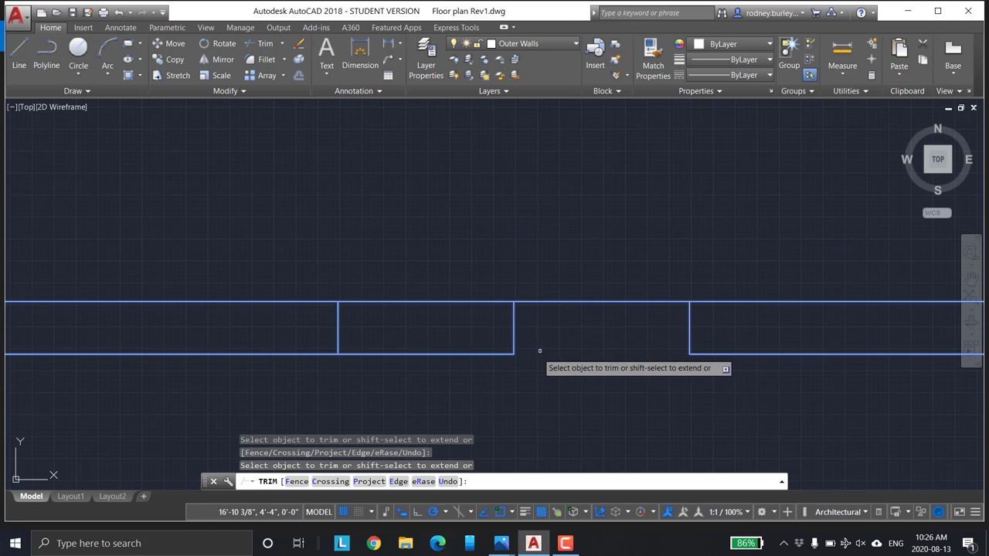
left_click(548, 303)
left_click(464, 302)
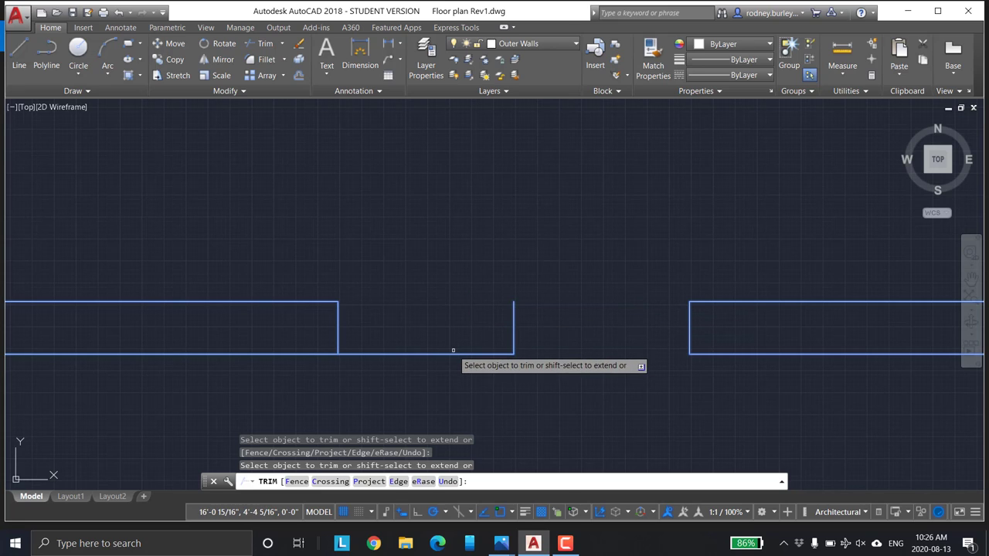
left_click(453, 352)
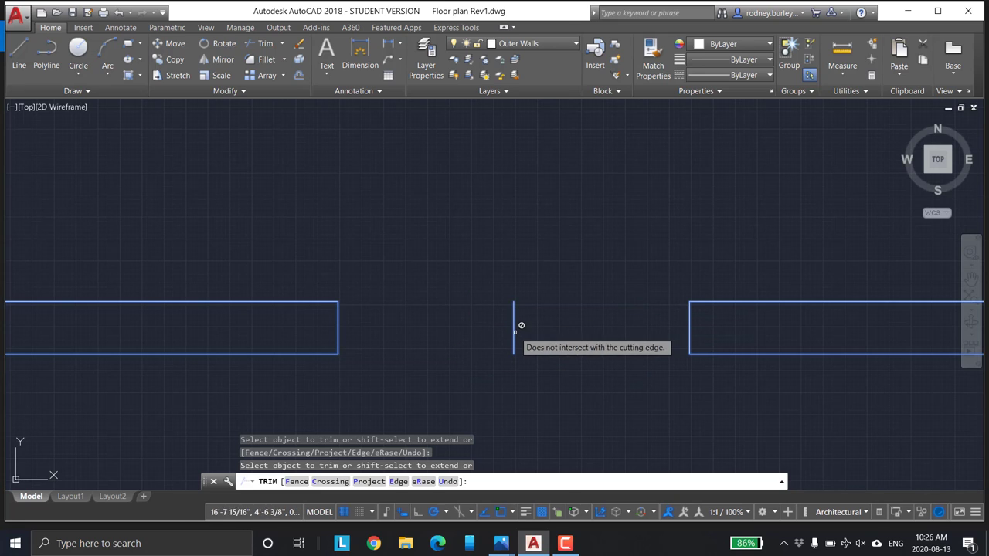
key("Escape")
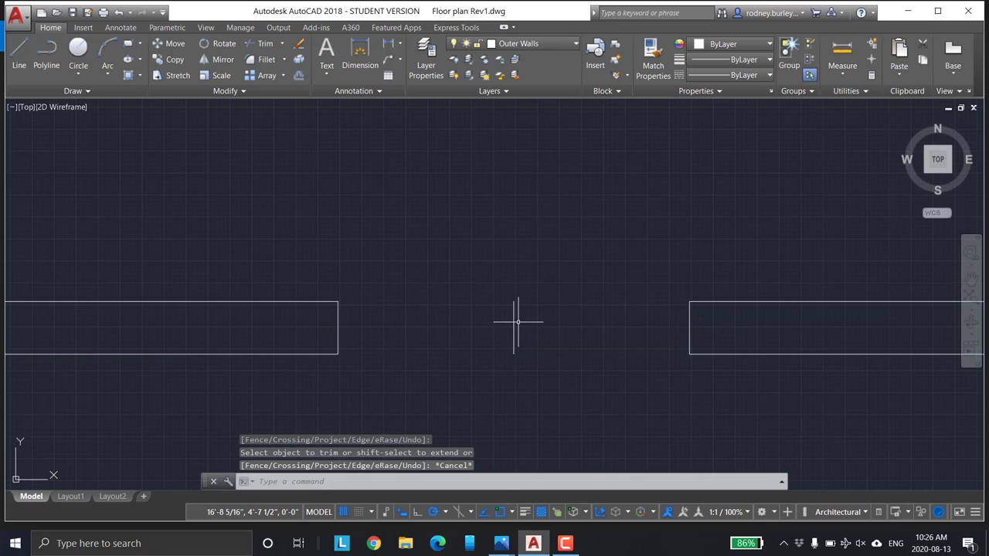
left_click(514, 323)
key("Delete")
scroll(526, 324, "down", 3)
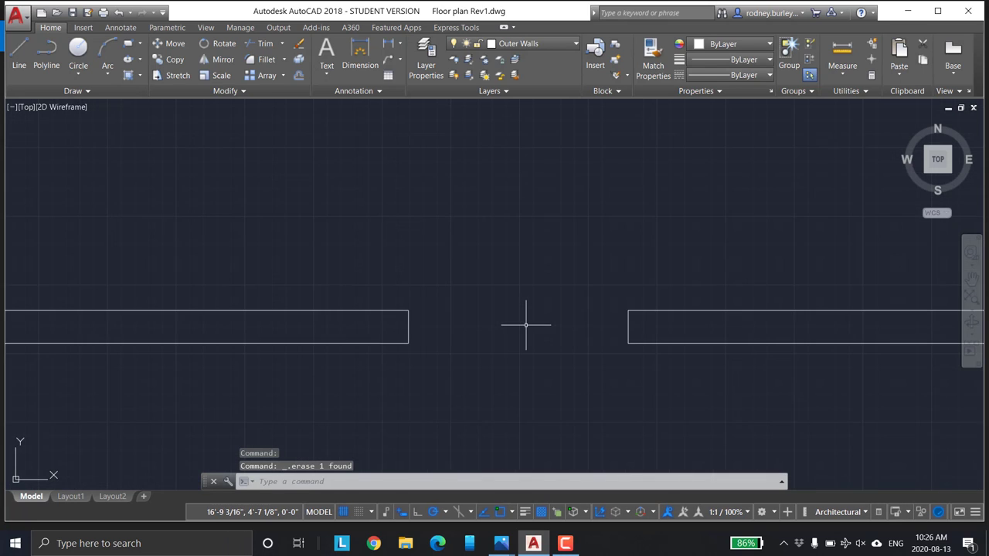
scroll(528, 317, "up", 5)
scroll(537, 255, "down", 2)
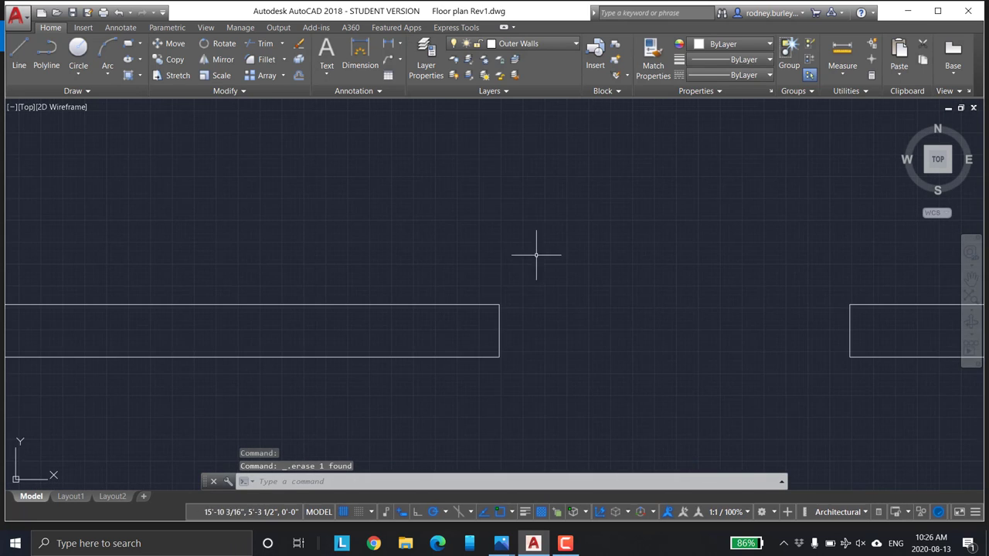
scroll(572, 321, "down", 2)
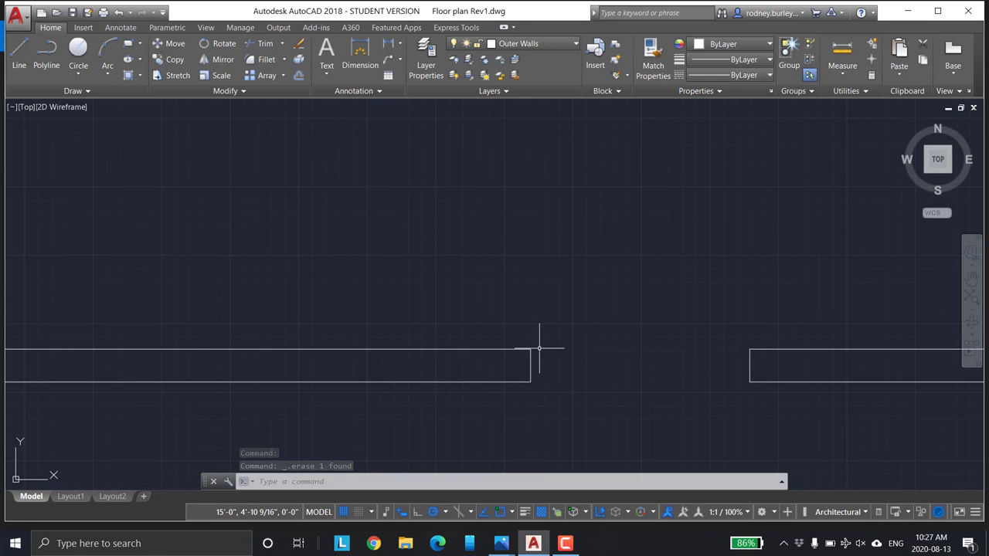
scroll(340, 261, "down", 2)
mouse_move(320, 265)
middle_mouse_down()
mouse_move(406, 263)
mouse_move(445, 294)
mouse_move(440, 276)
middle_mouse_up()
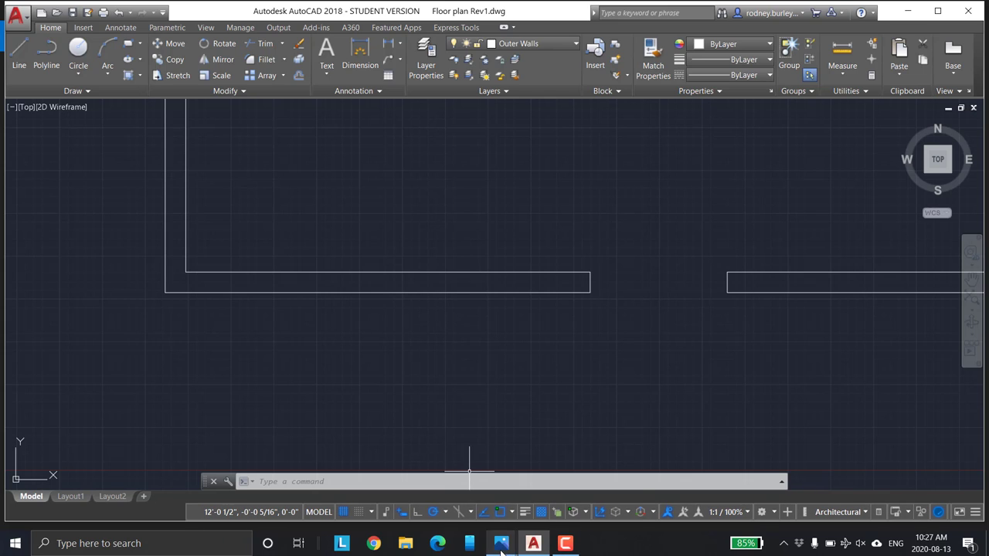
mouse_move(502, 543)
left_click(438, 494)
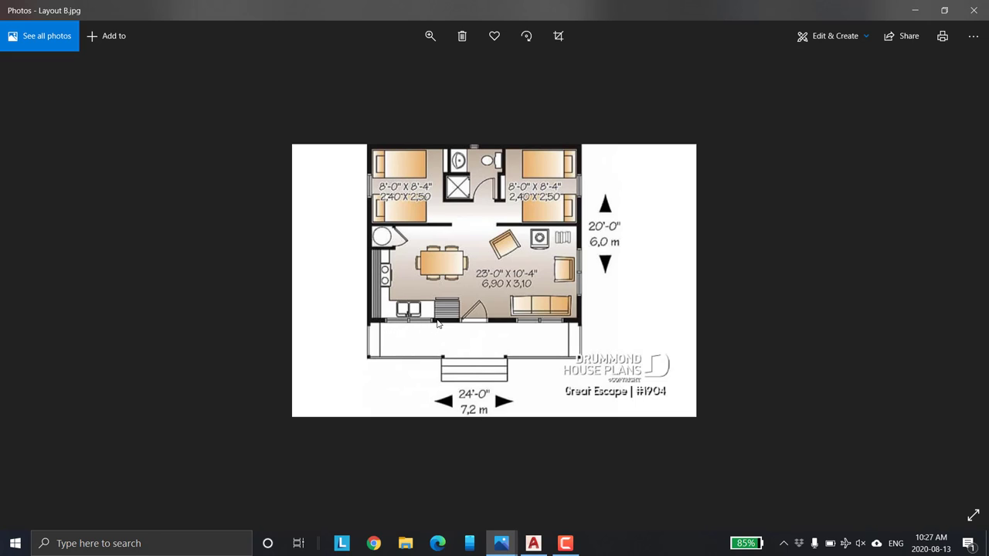
left_click(533, 542)
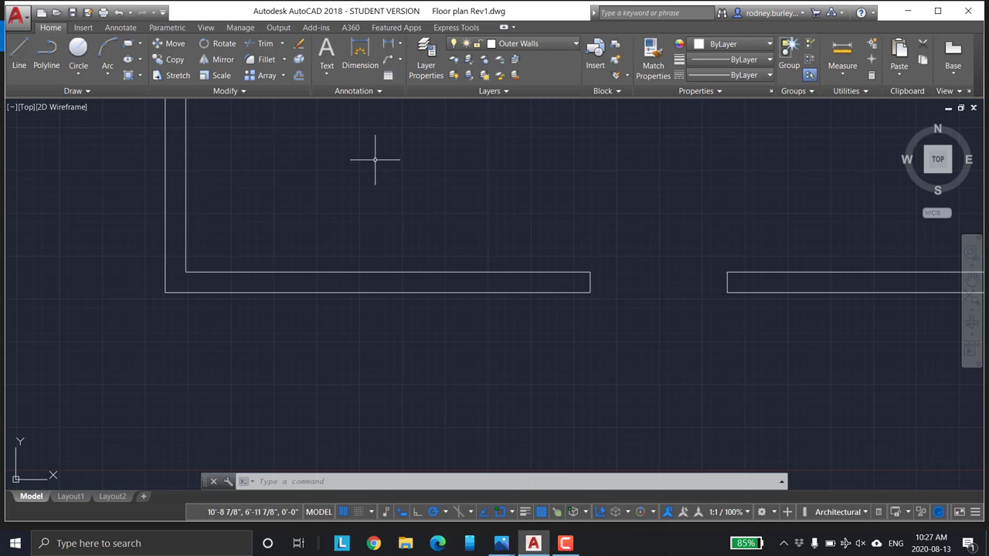
mouse_move(501, 543)
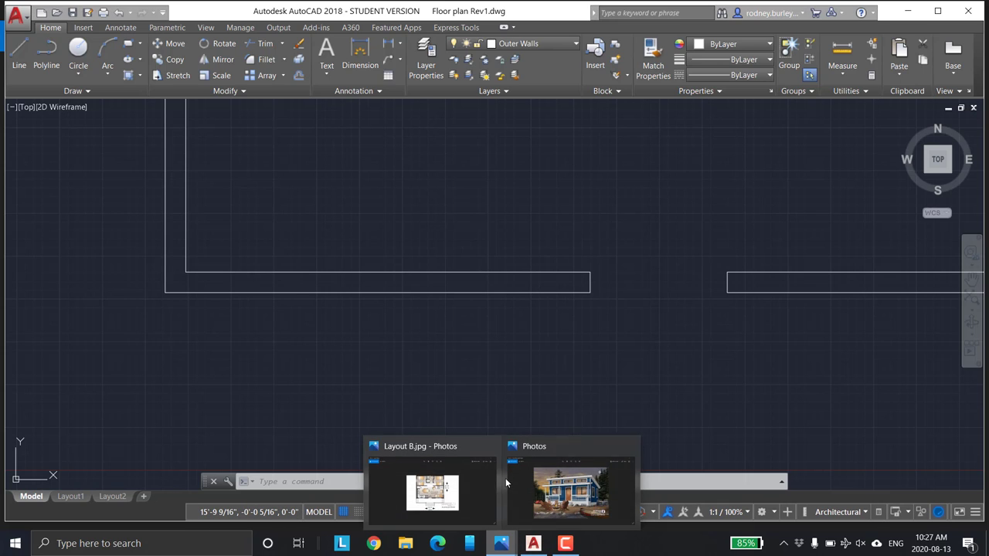
left_click(452, 491)
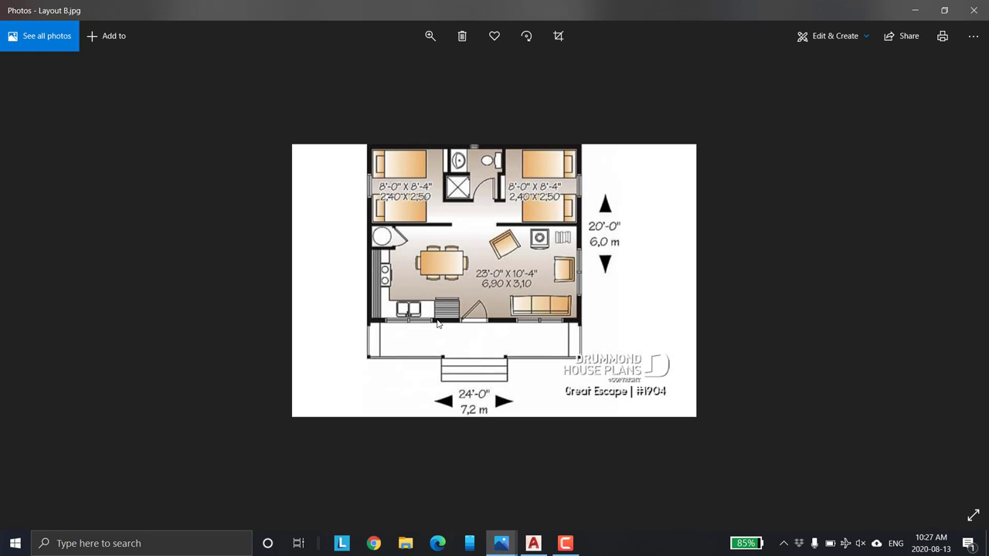
left_click(534, 544)
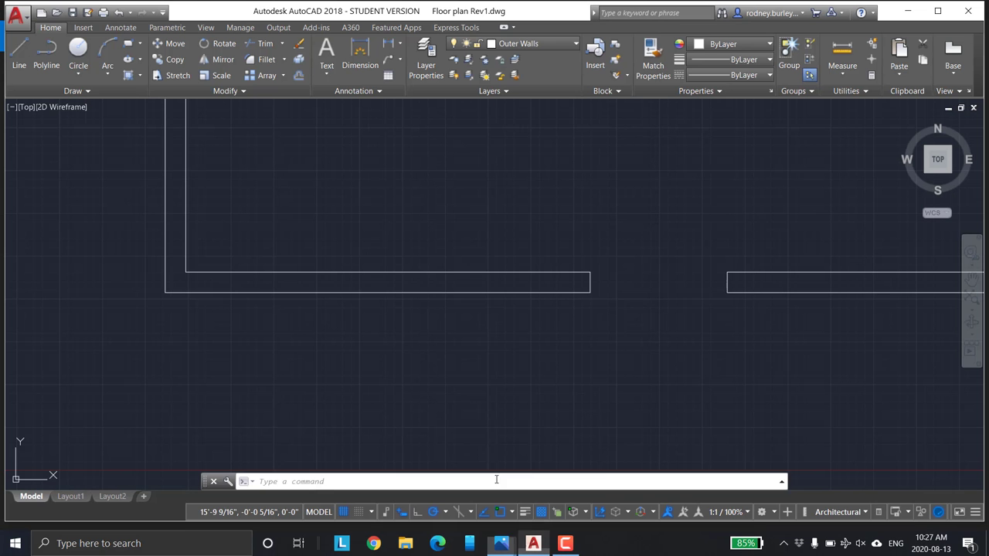
Step: Offset the wall's end line 3' inward to mark the window's first edge
left_click(298, 75)
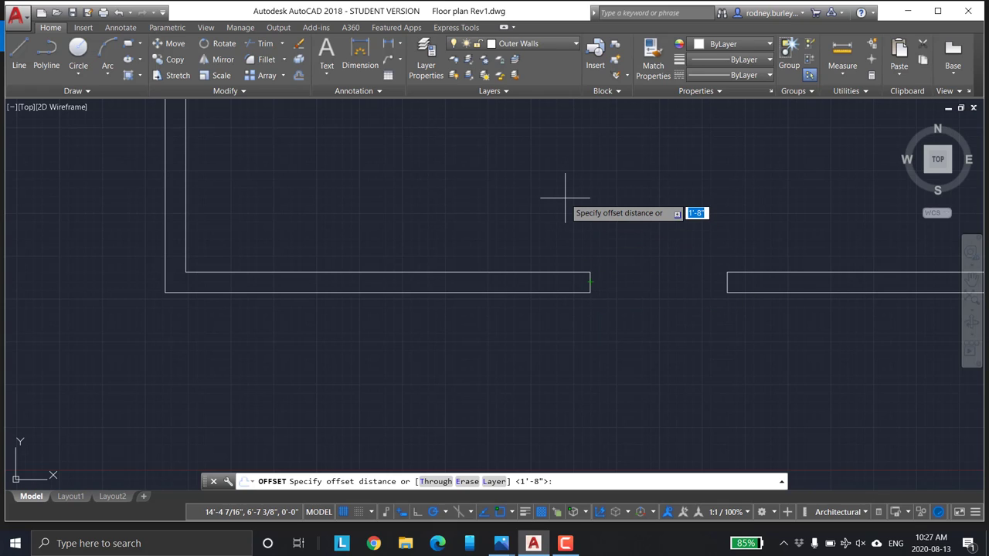
key("Return")
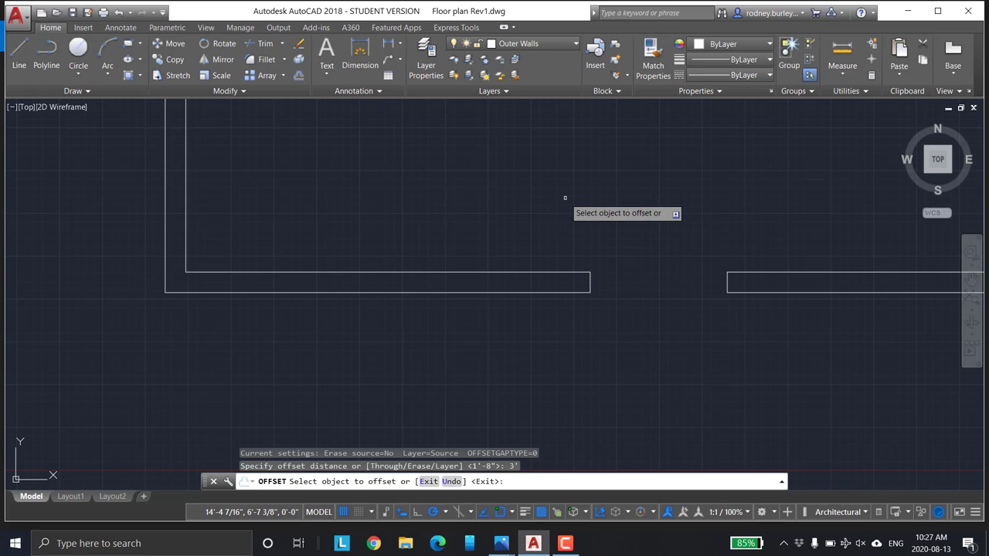
left_click(592, 282)
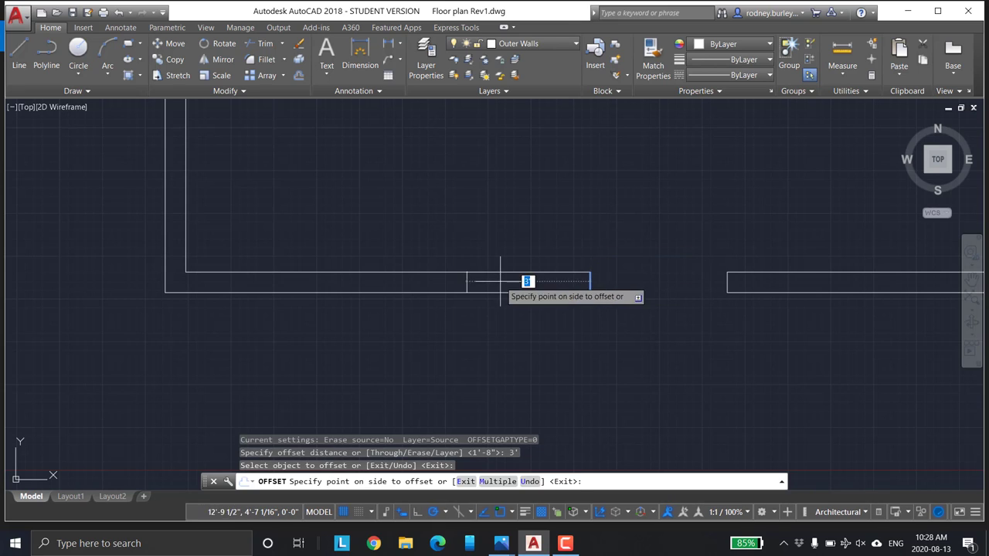
left_click(471, 292)
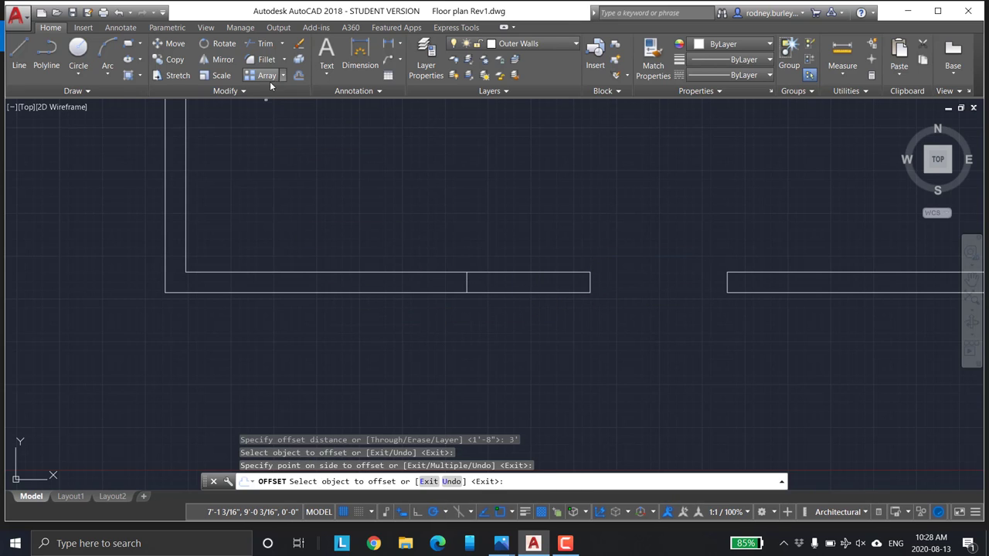
Step: Offset that new line 6' further left to mark the window's other edge
left_click(298, 76)
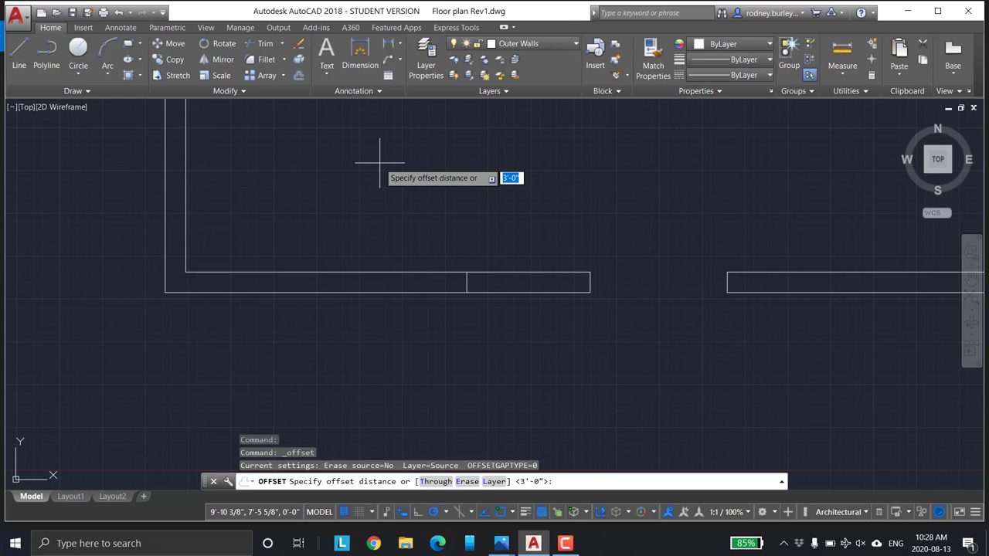
key("Return")
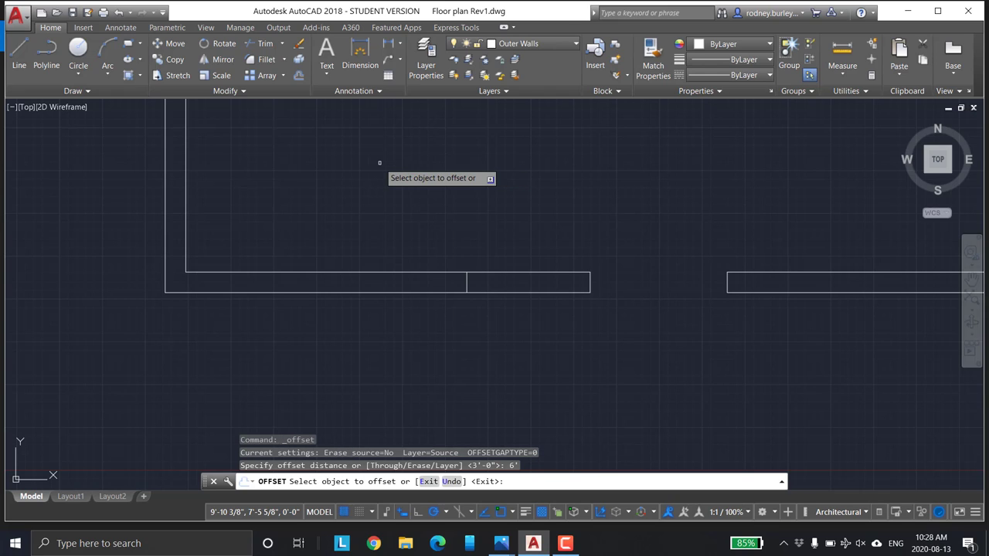
left_click(467, 282)
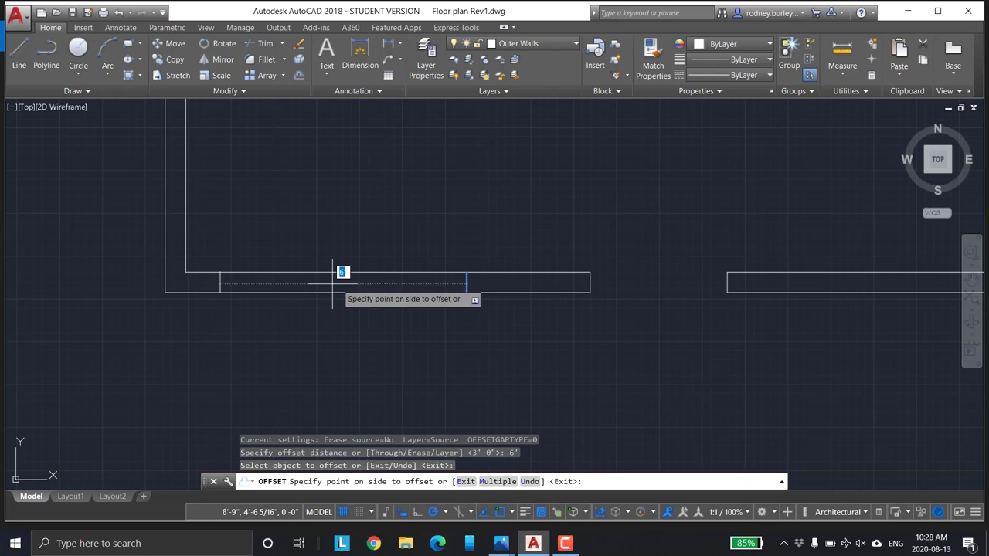
left_click(290, 282)
middle_click_drag(373, 191, 515, 191)
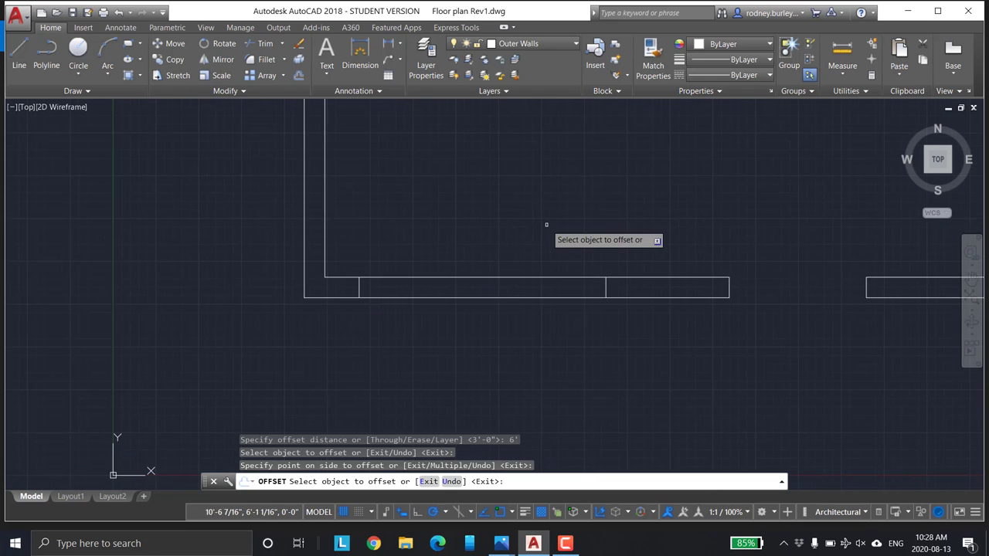
scroll(487, 240, "up", 2)
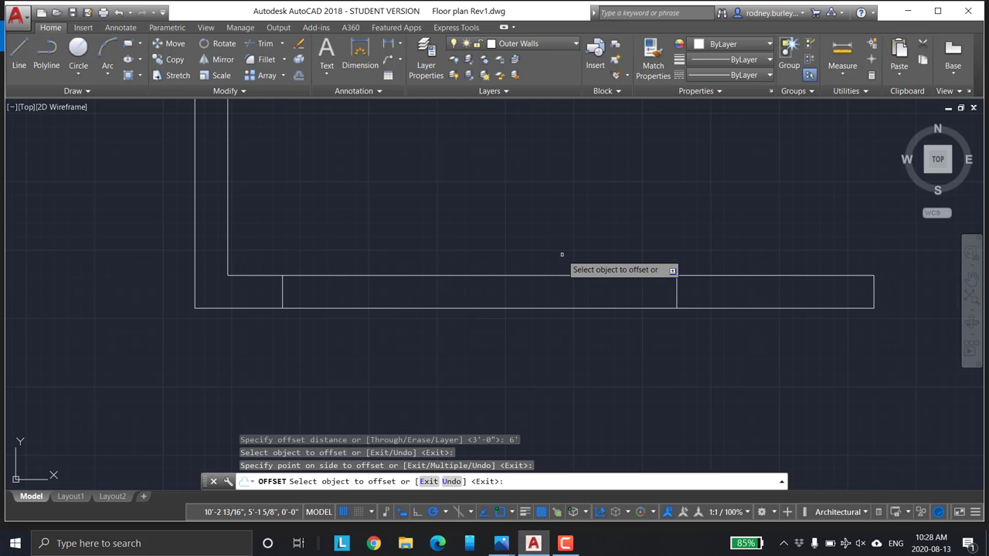
scroll(537, 236, "up", 2)
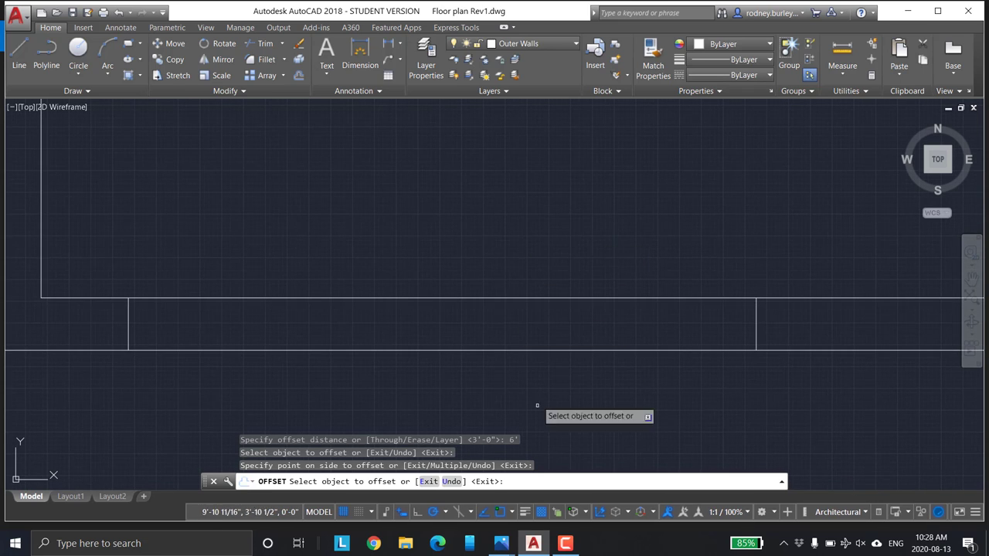
scroll(490, 313, "down", 2)
mouse_move(502, 544)
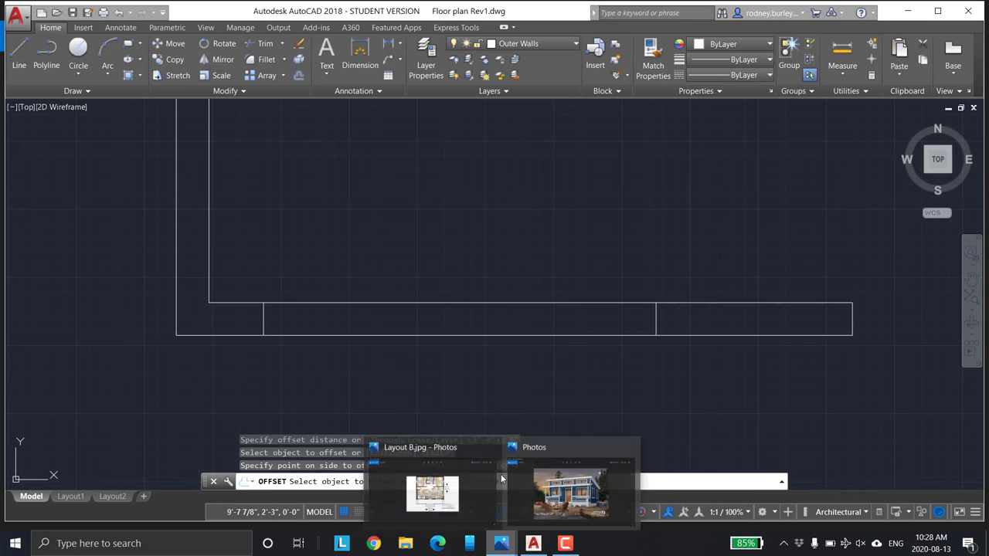
left_click(459, 471)
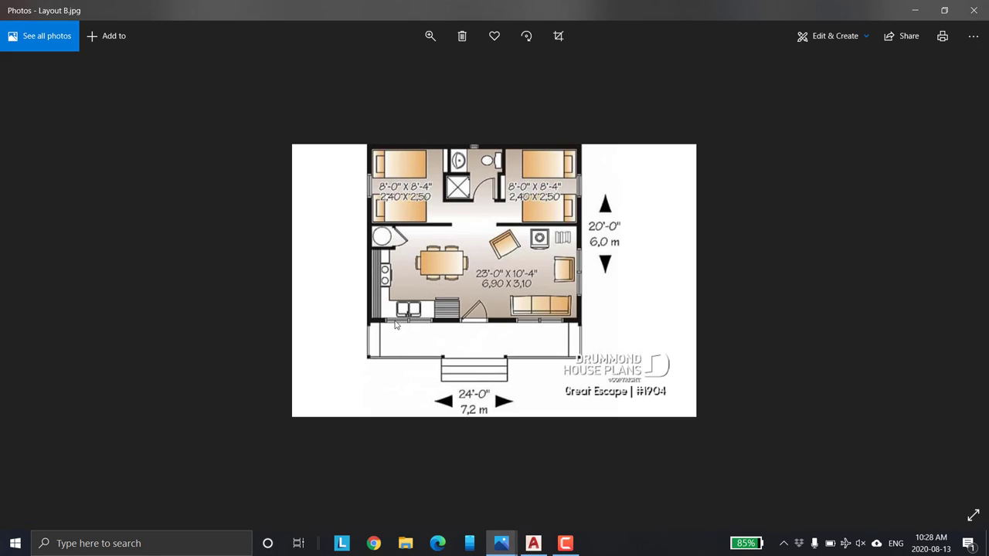
left_click(431, 37)
left_click(423, 76)
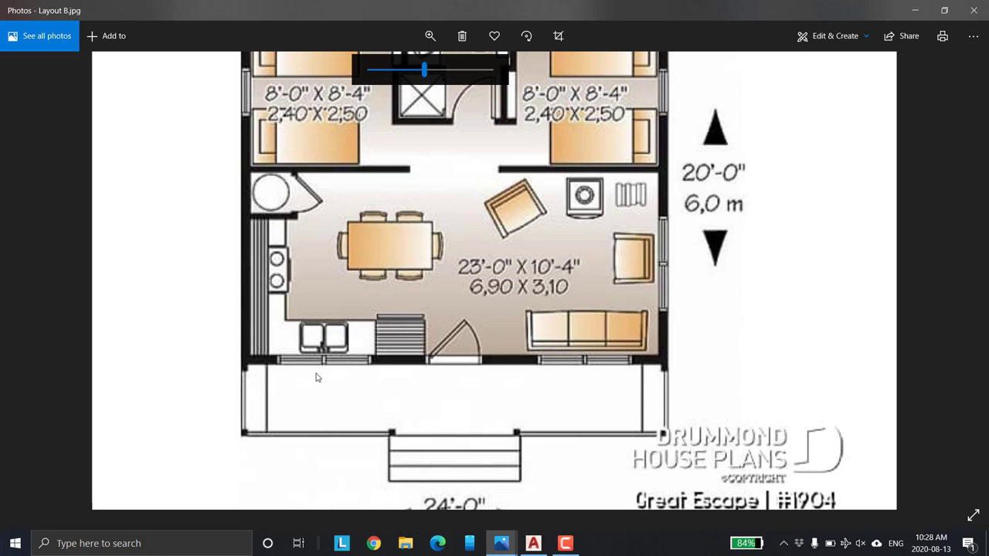
left_click(533, 544)
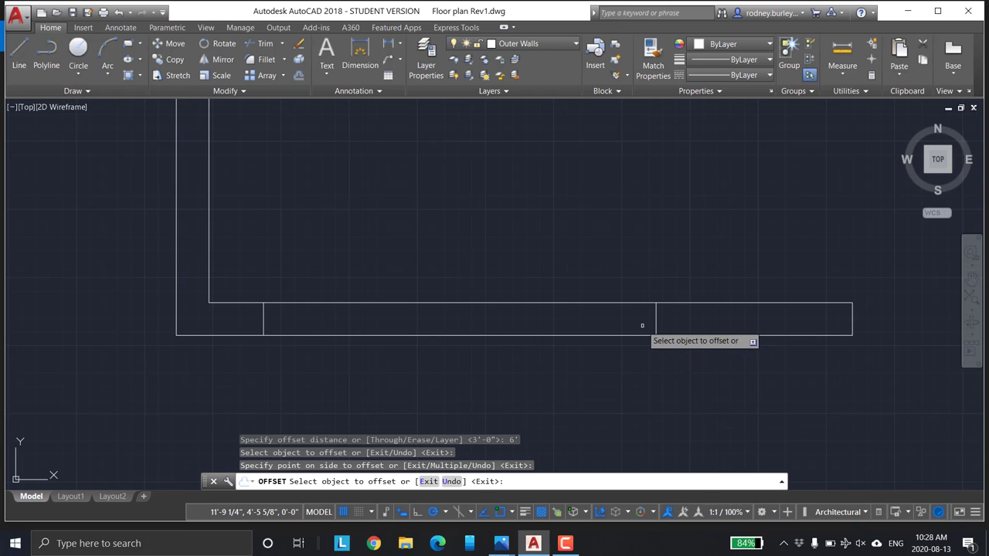
Step: Offset both window edge lines 2" inward toward the opening's centre
key("Return")
key("Return")
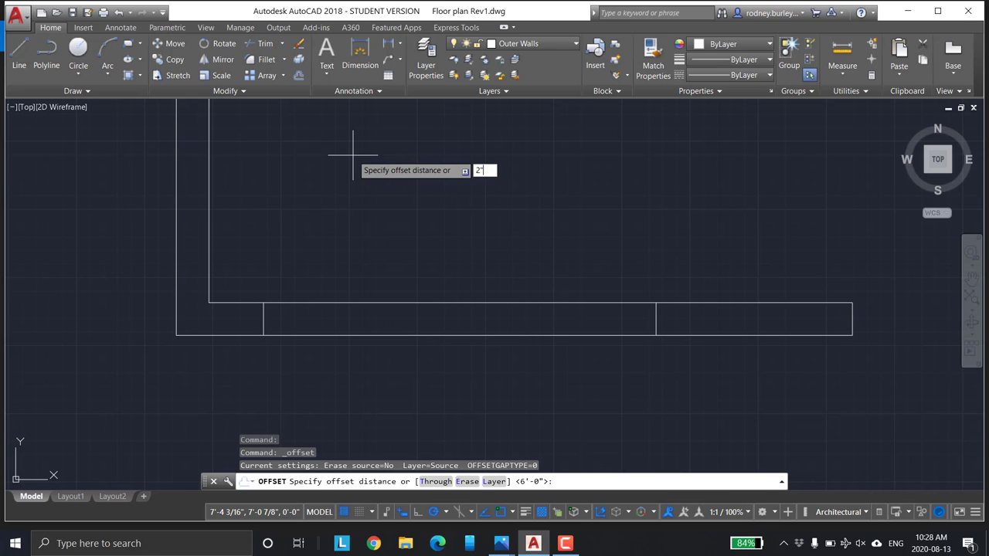
key("Return")
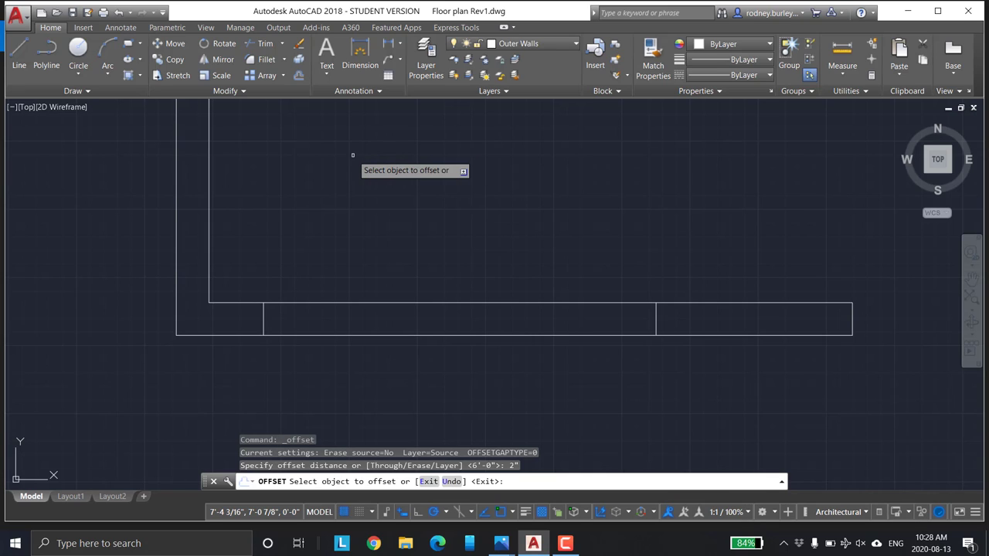
left_click(658, 319)
left_click(611, 324)
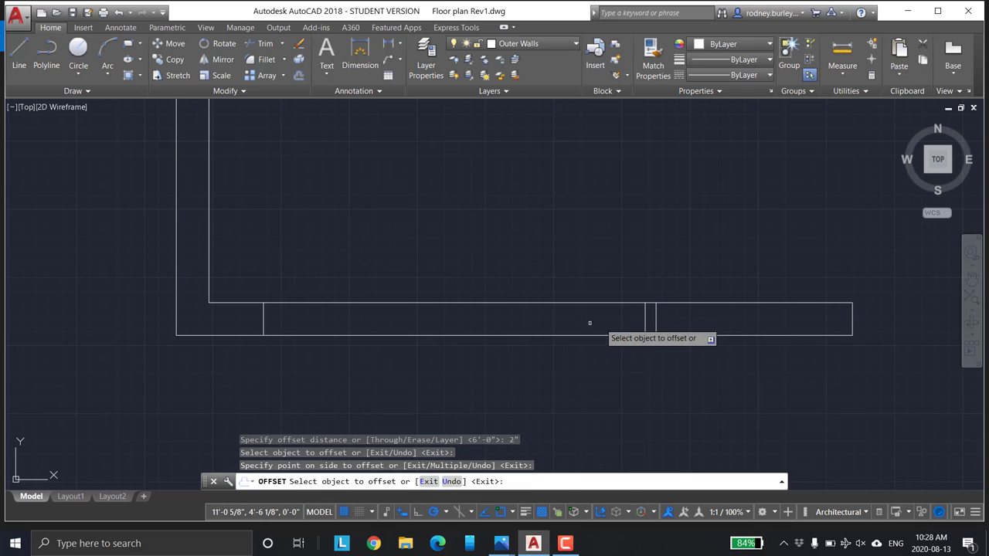
left_click(266, 317)
left_click(474, 232)
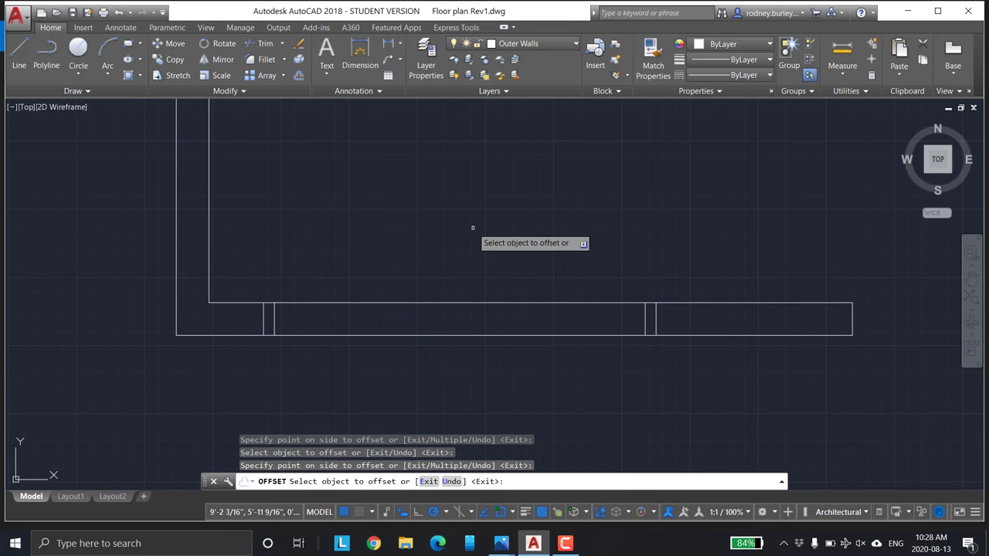
Step: Offset the inner and outer wall lines 2" toward each other as glazing lines
left_click(470, 303)
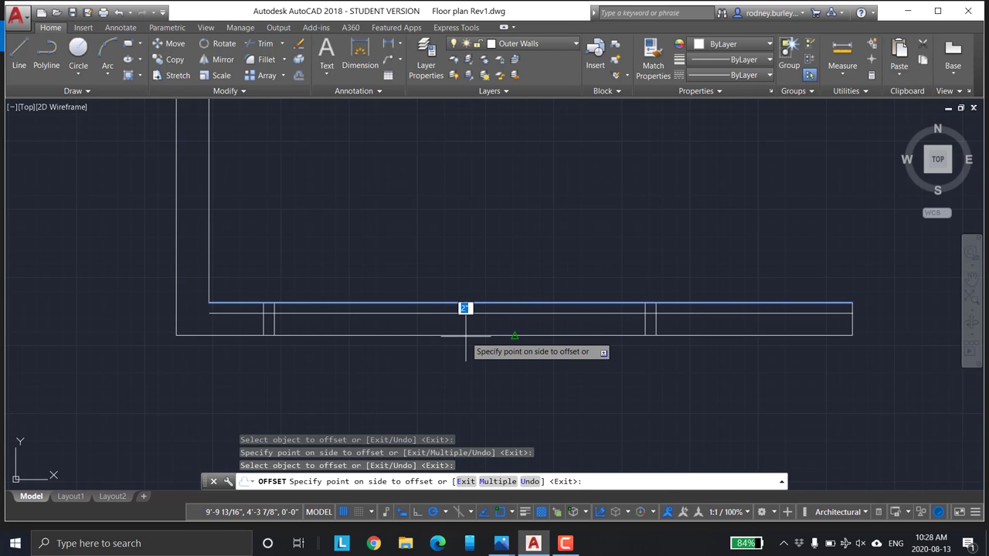
left_click(458, 318)
left_click(457, 334)
left_click(458, 317)
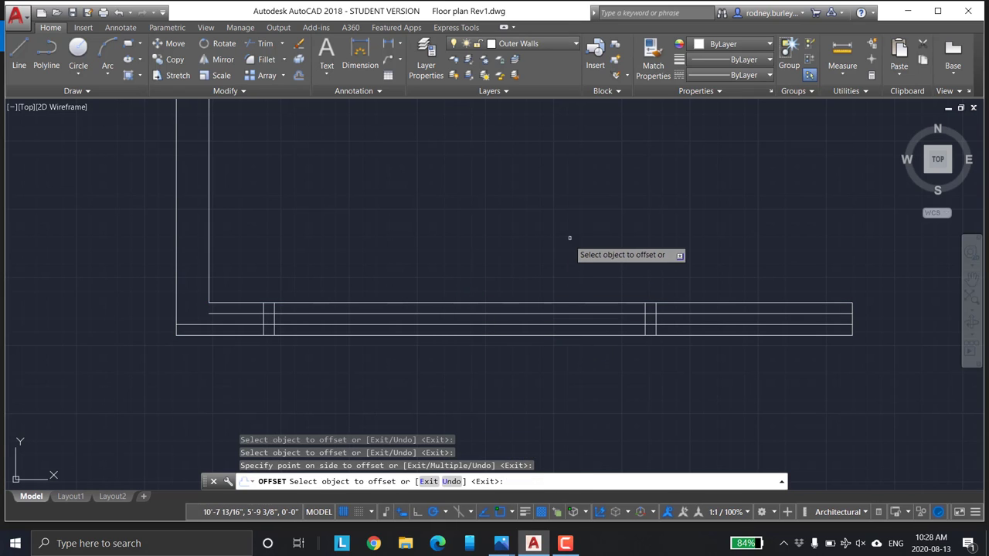
key("Escape")
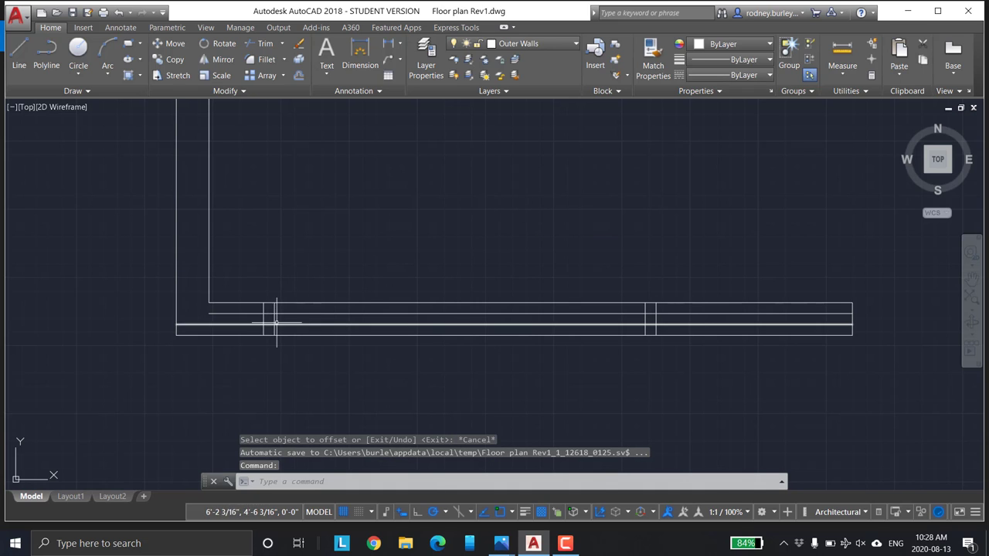
mouse_move(337, 286)
middle_mouse_down()
mouse_move(375, 278)
mouse_move(401, 257)
middle_mouse_up()
scroll(457, 243, "up", 2)
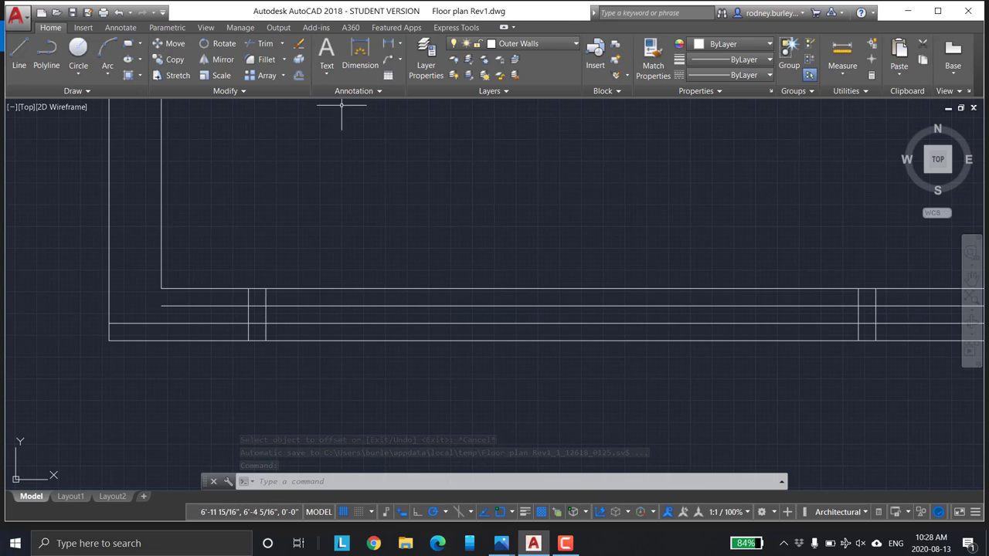
left_click(261, 45)
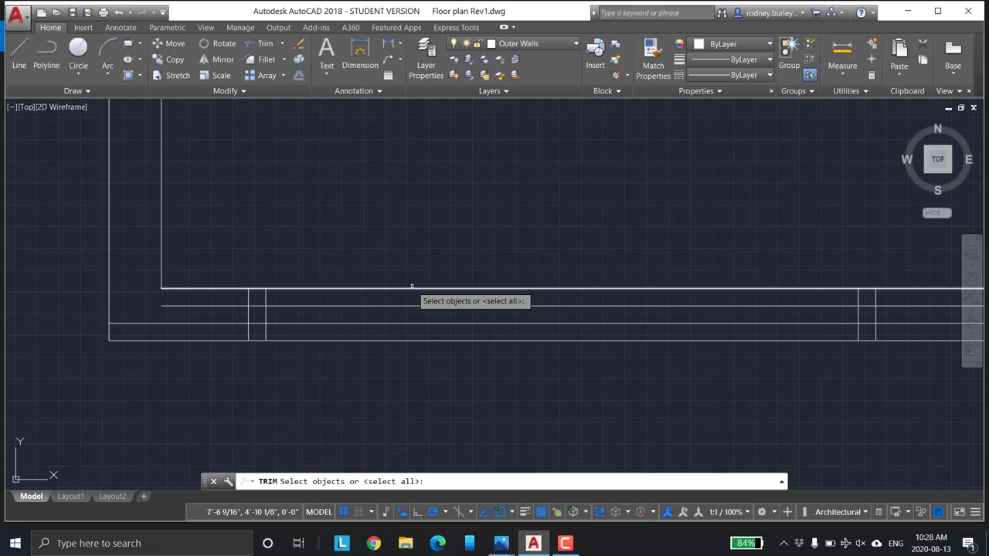
left_click(413, 293)
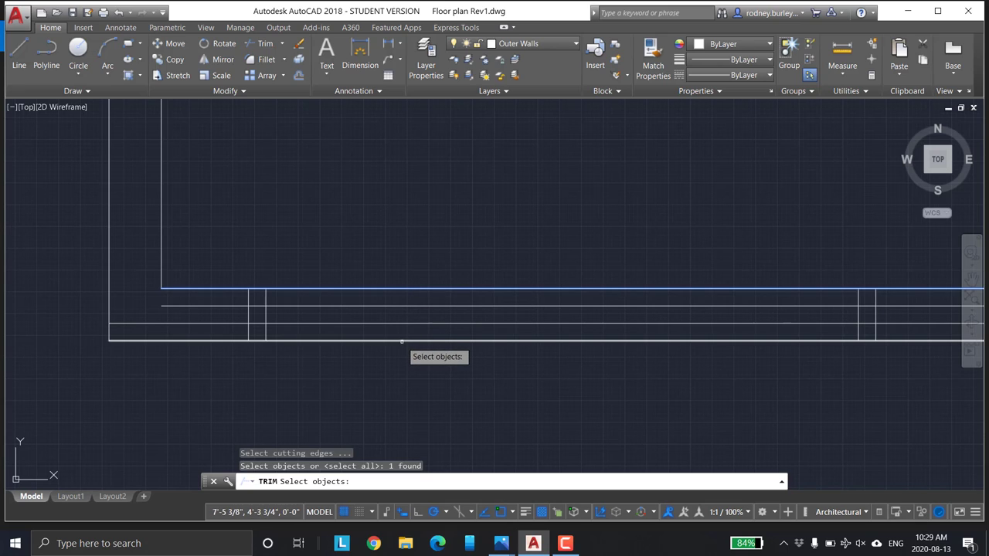
left_click(402, 341)
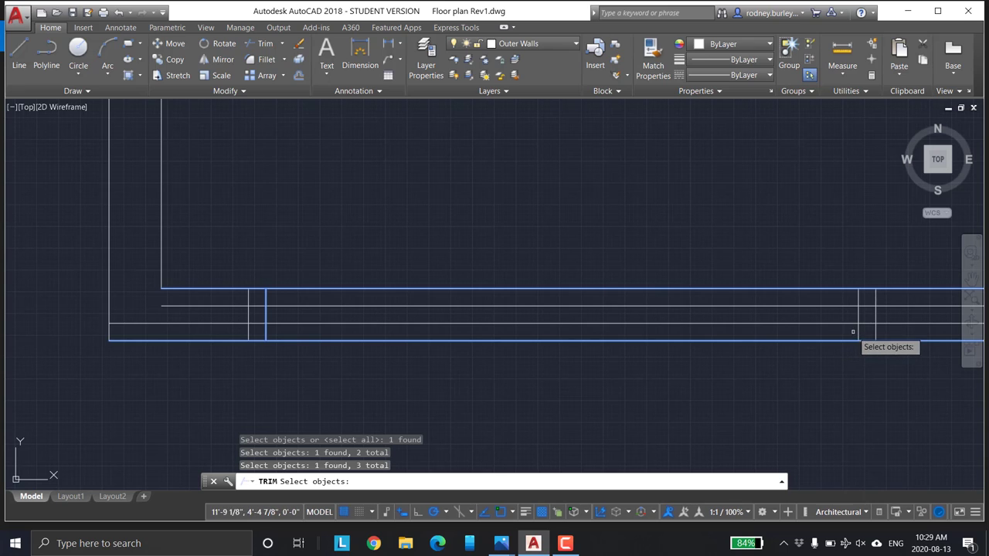
left_click(917, 323)
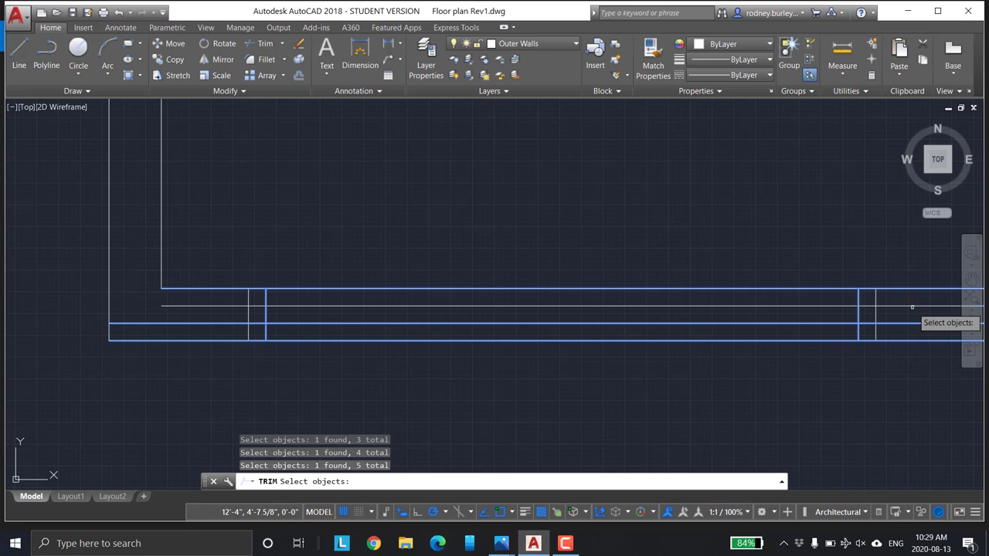
left_click(915, 307)
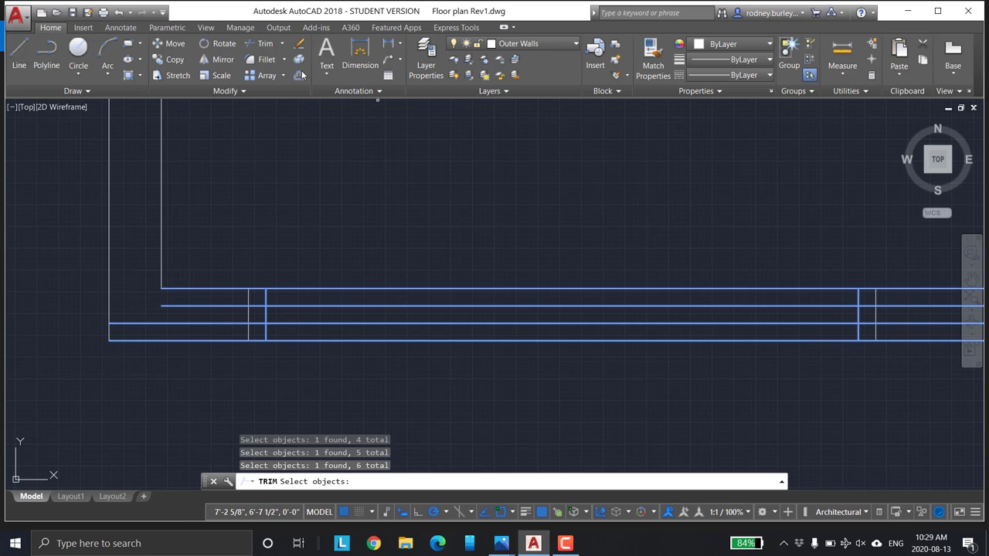
key("Return")
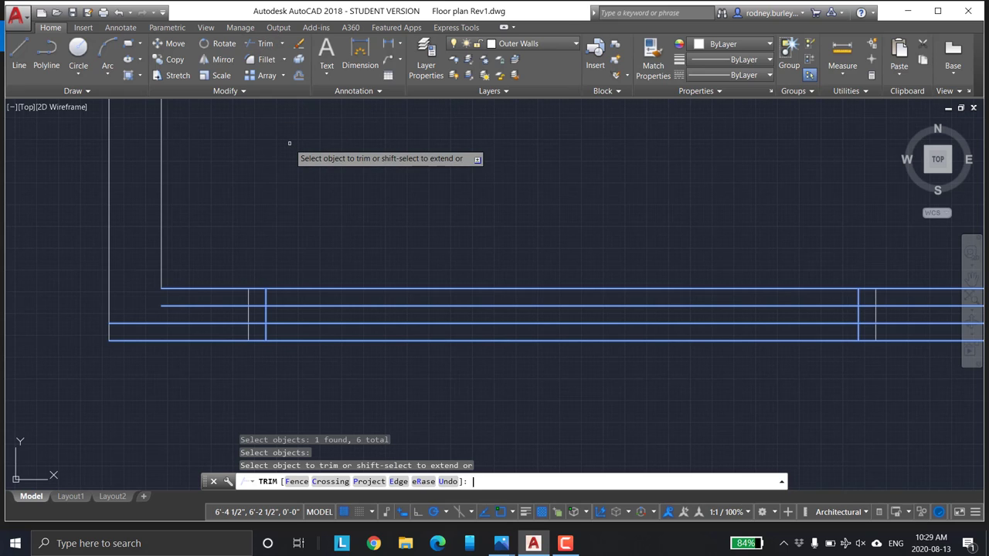
left_click(382, 290)
left_click(407, 340)
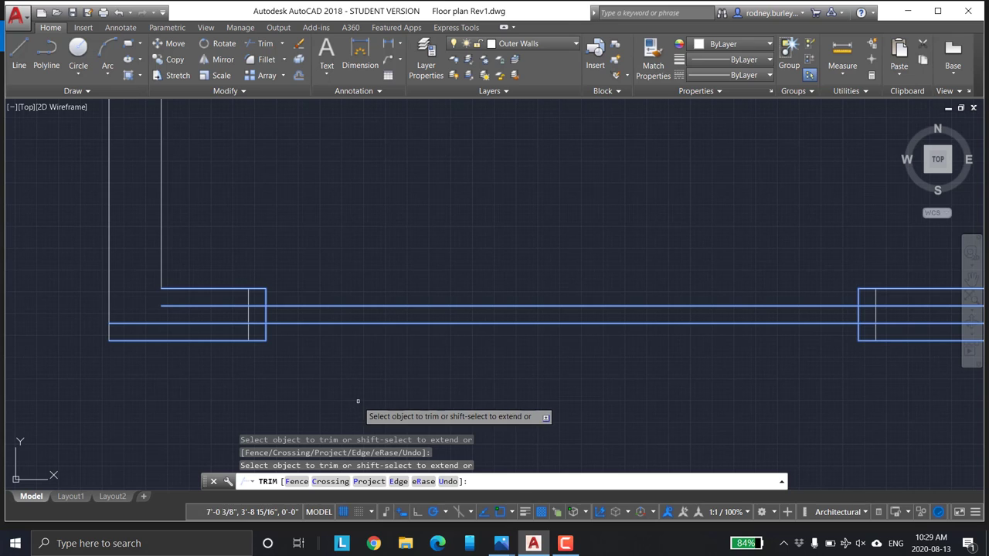
left_click(120, 14)
left_click(119, 14)
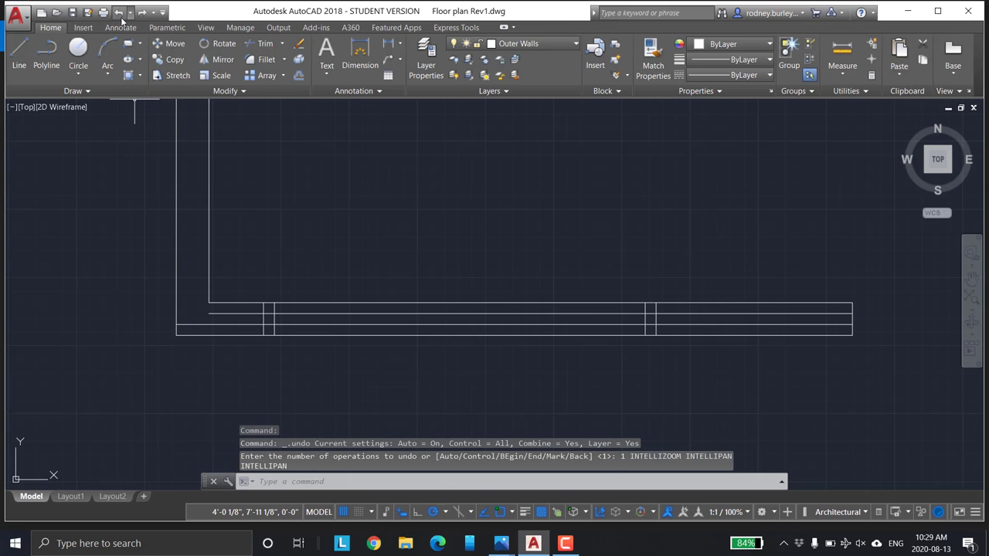
left_click(141, 13)
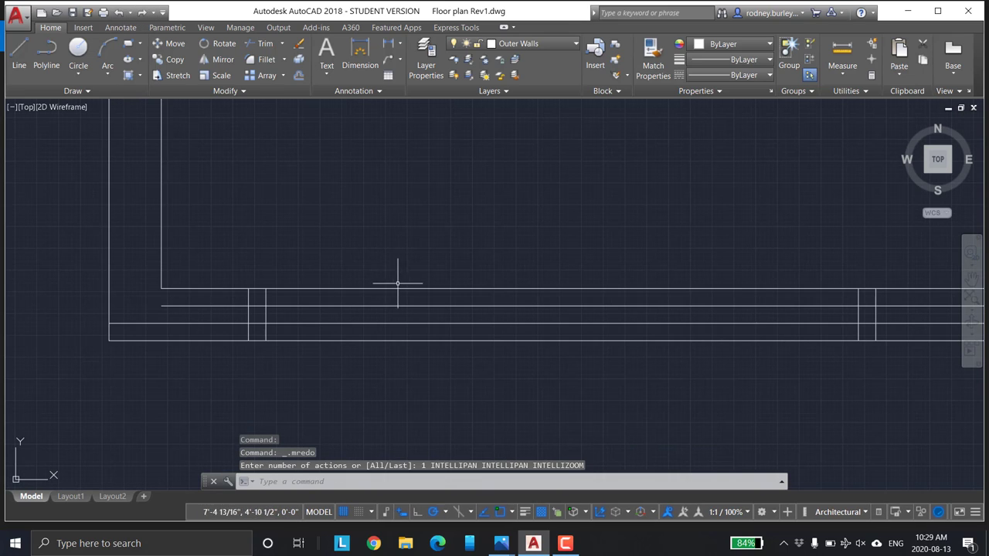
key("Escape")
key("Escape")
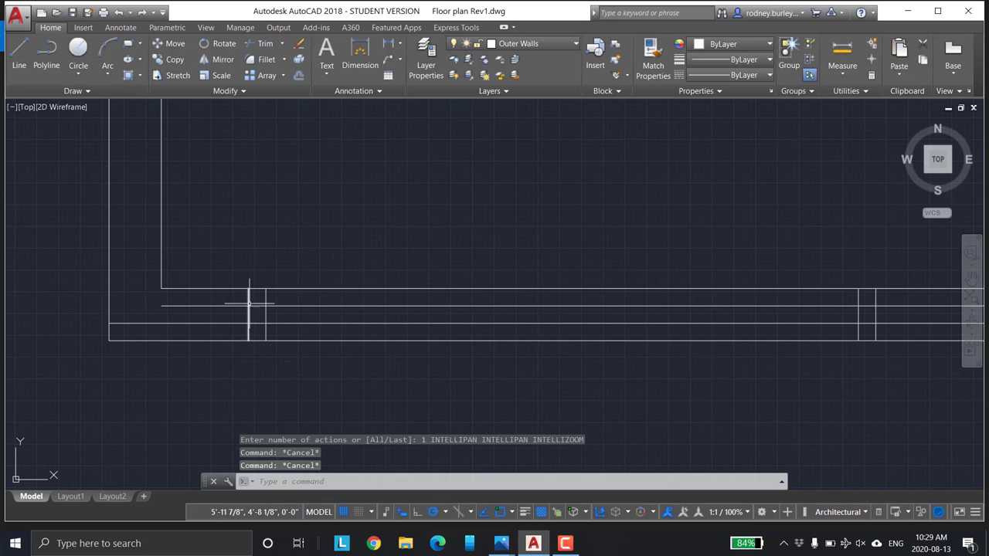
Step: Start TRIM and pick the window's inner lines and jamb lines as cutting edges
left_click(263, 45)
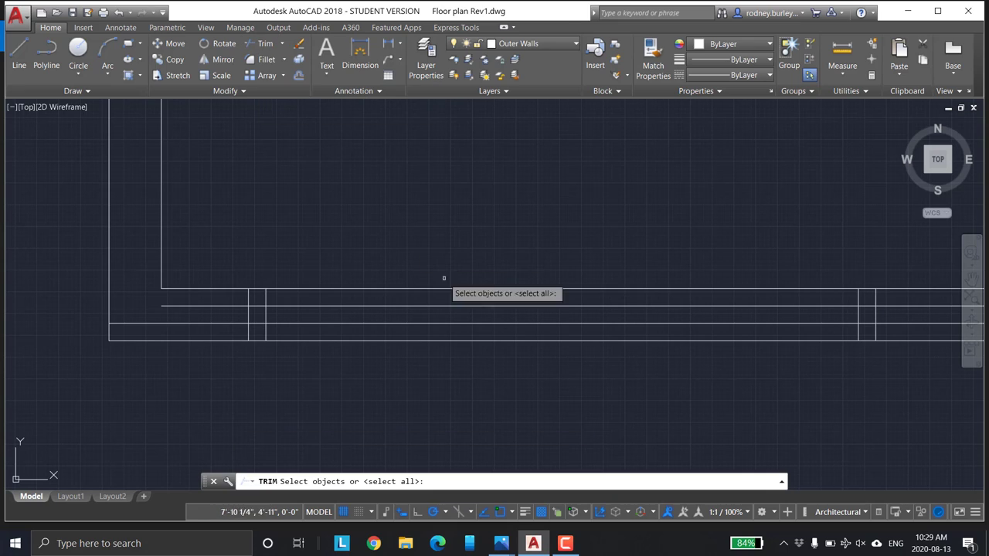
left_click(442, 292)
key("Escape")
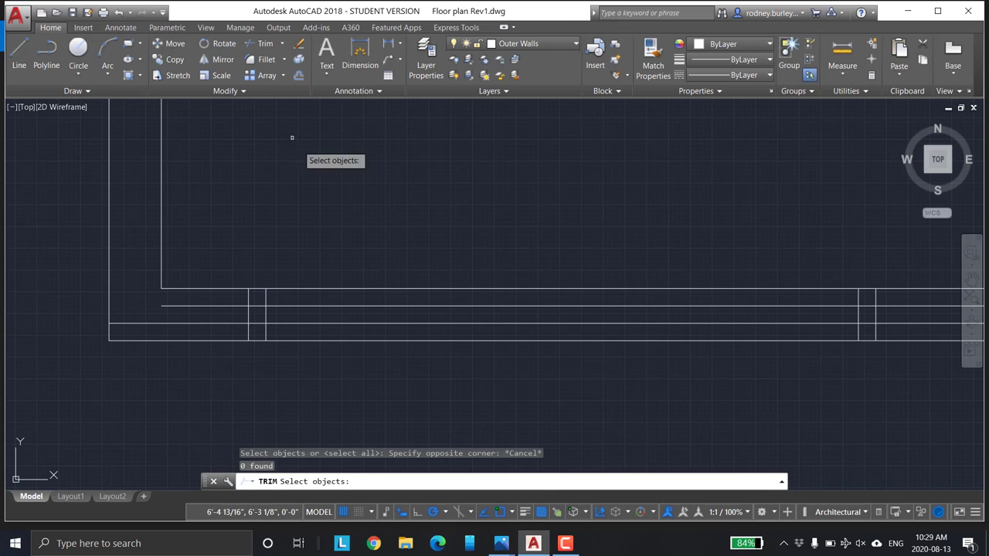
left_click(261, 44)
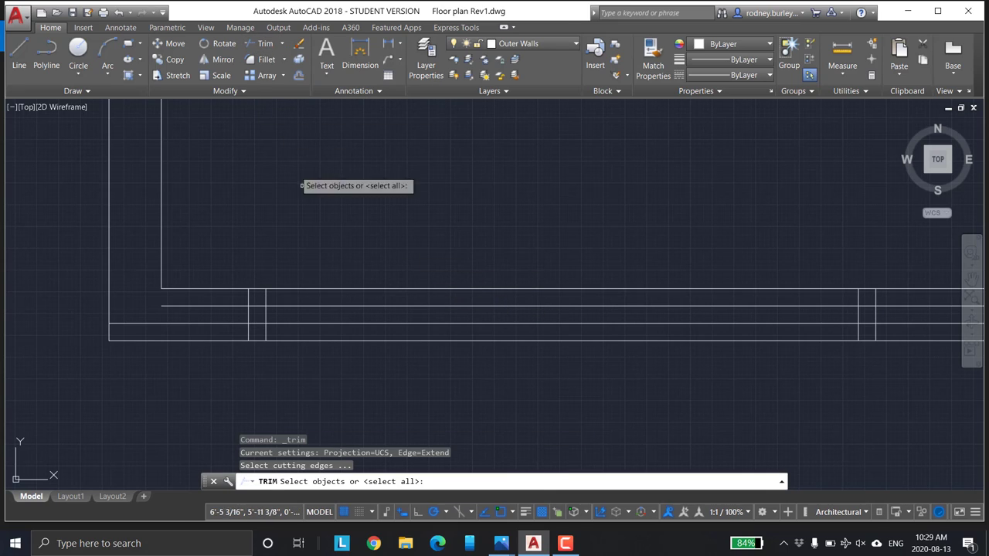
left_click(369, 306)
left_click(369, 323)
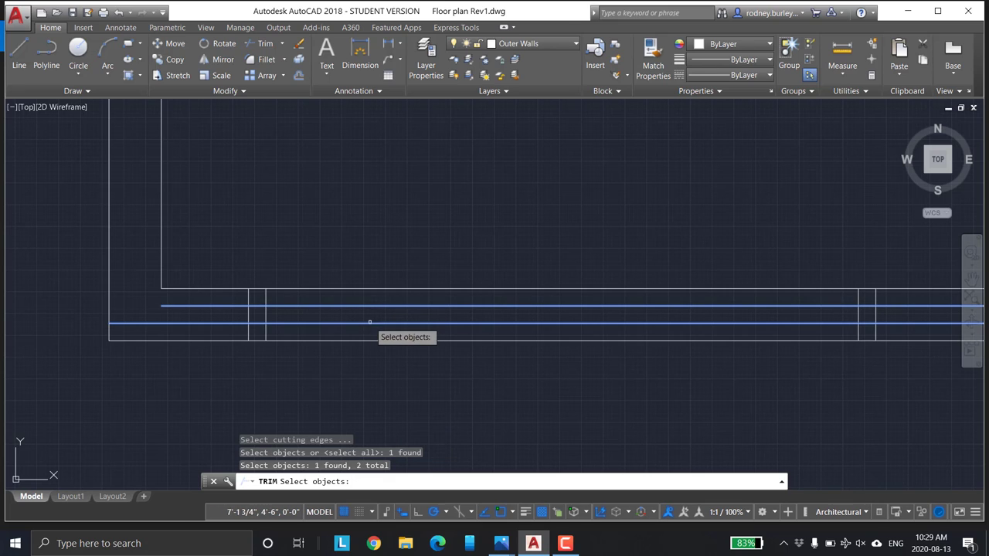
left_click(249, 333)
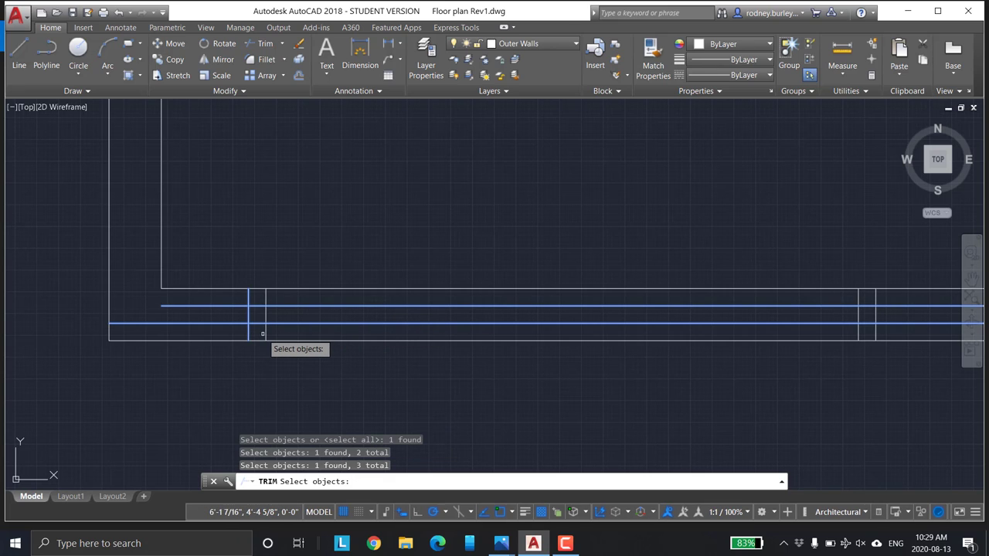
left_click(875, 334)
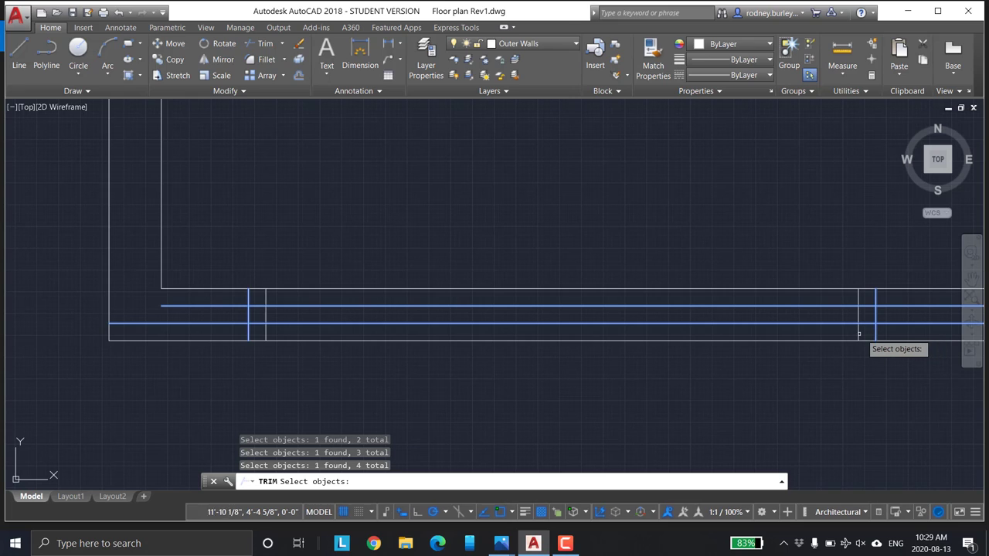
left_click(858, 334)
left_click(857, 332)
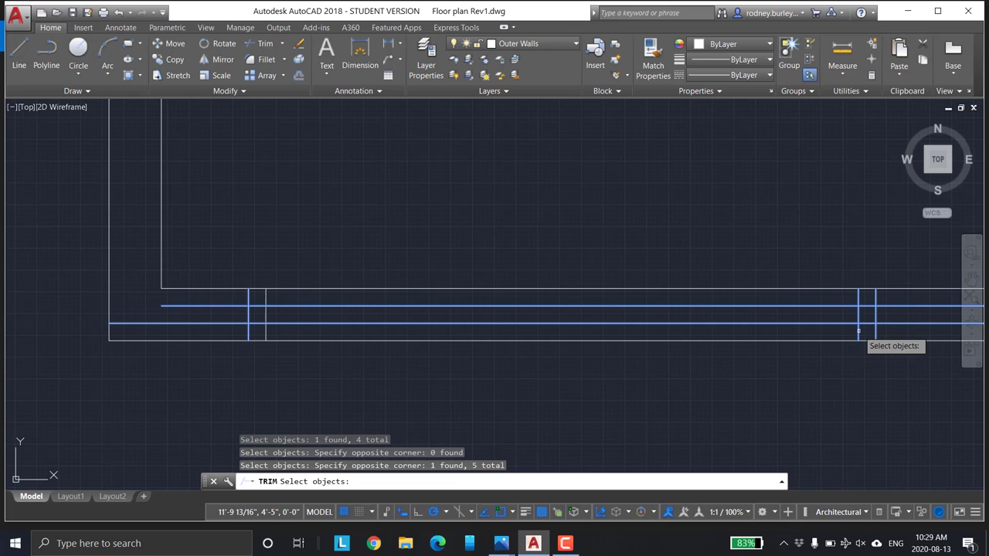
left_click(269, 330)
Step: Restart TRIM with the two window lines and left jamb as cutting edges
left_click(275, 48)
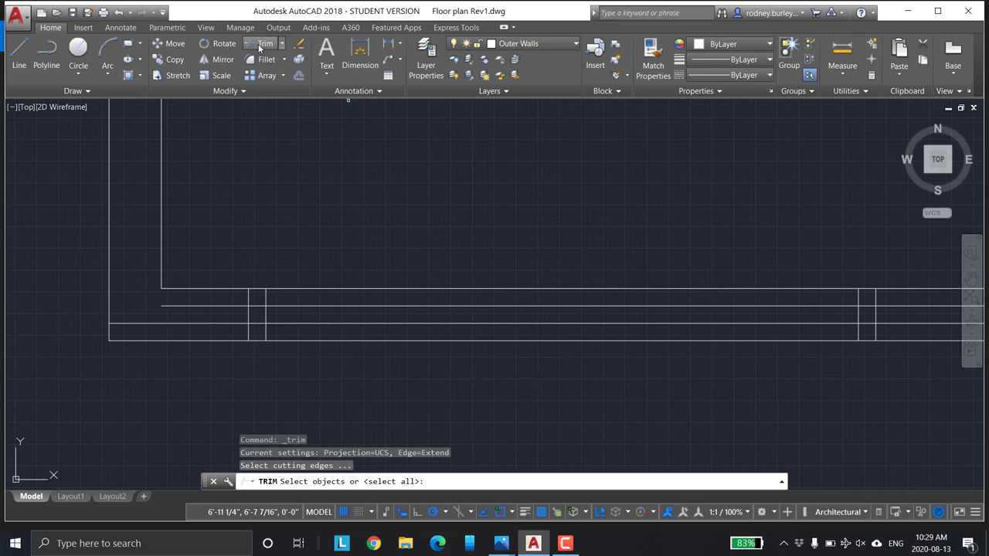
left_click(422, 306)
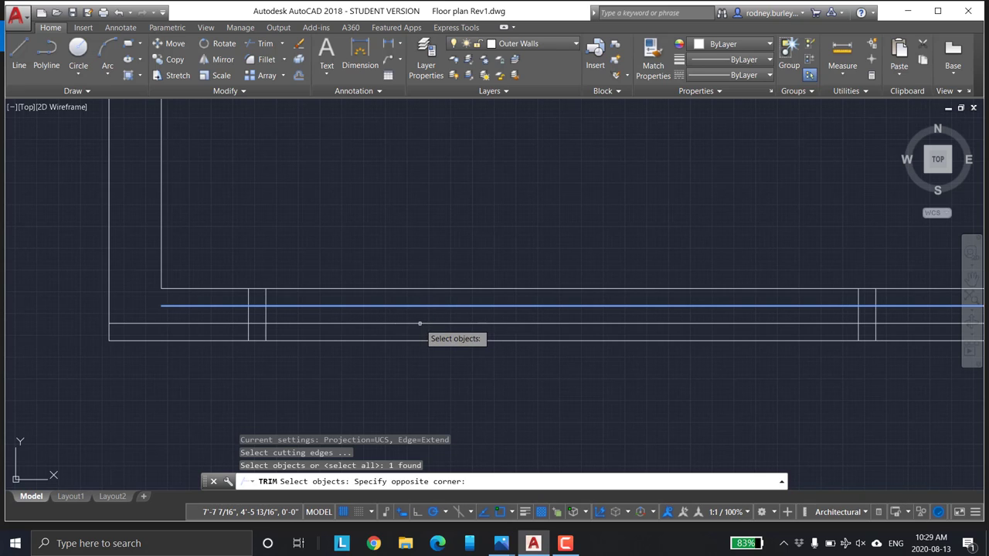
left_click(418, 325)
left_click(382, 324)
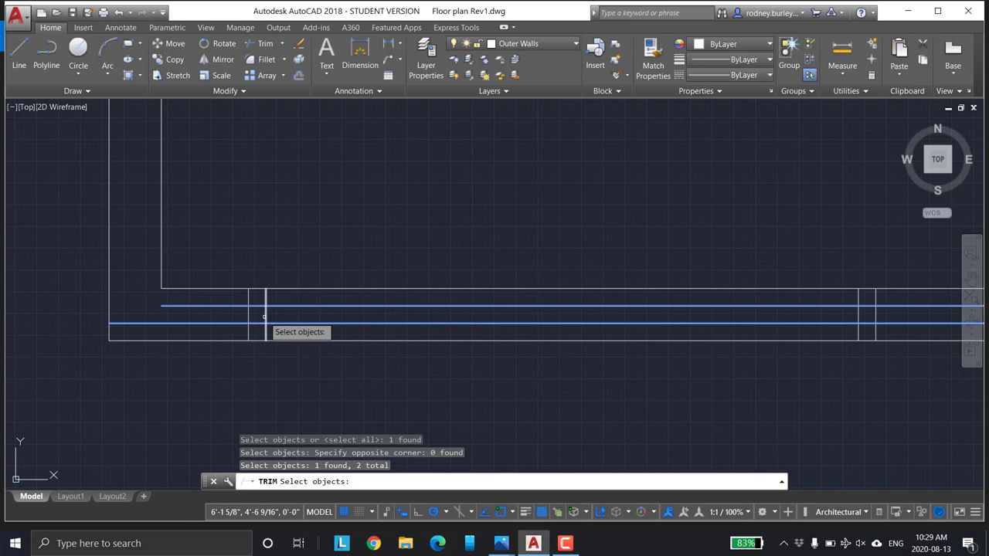
left_click(264, 317)
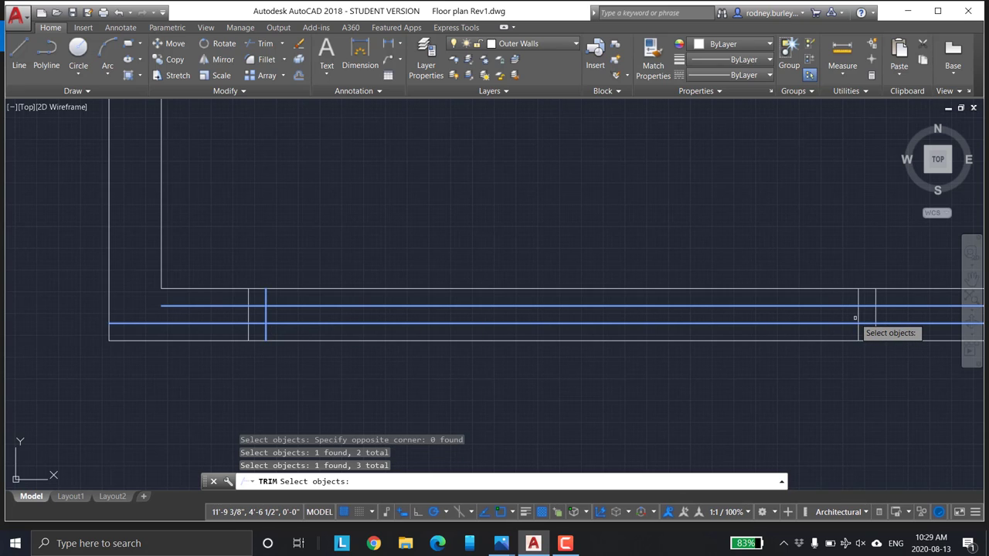
key("Return")
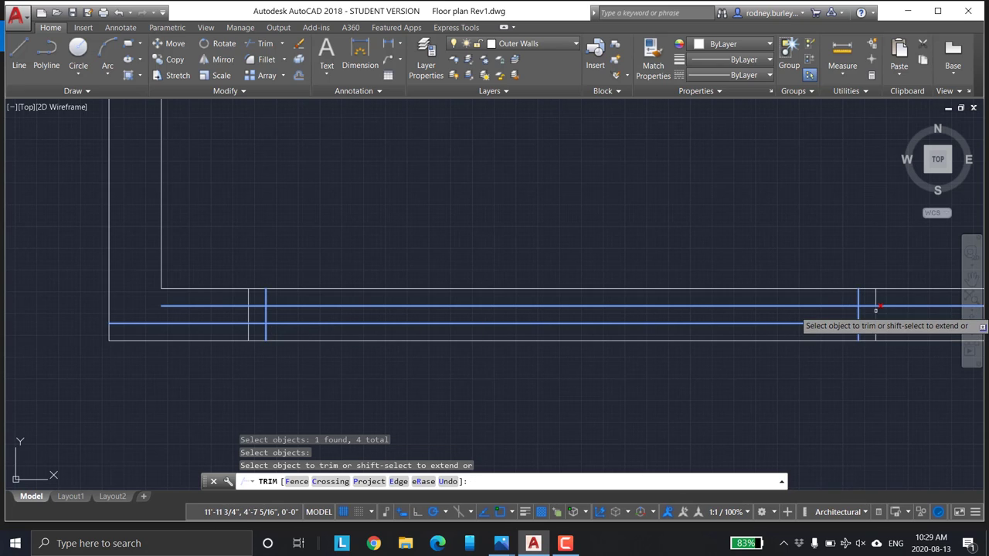
Step: Trim both window lines' ends beyond the left and right jamb lines
left_click(256, 306)
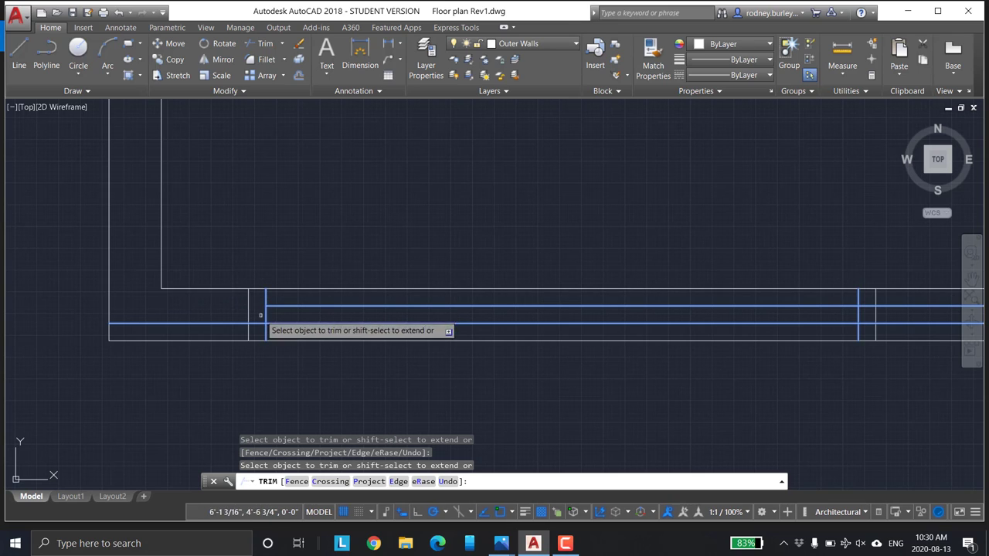
left_click(255, 323)
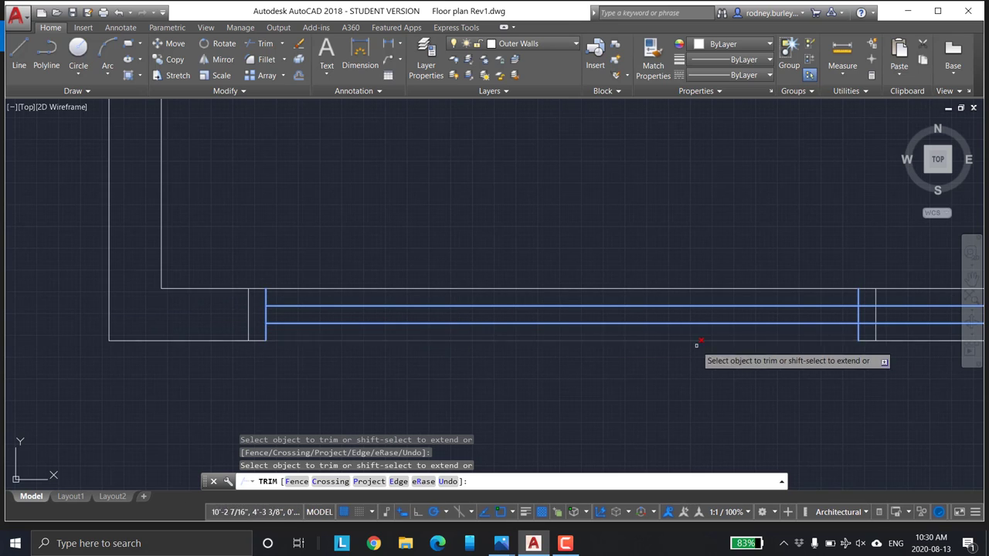
left_click(867, 306)
left_click(872, 323)
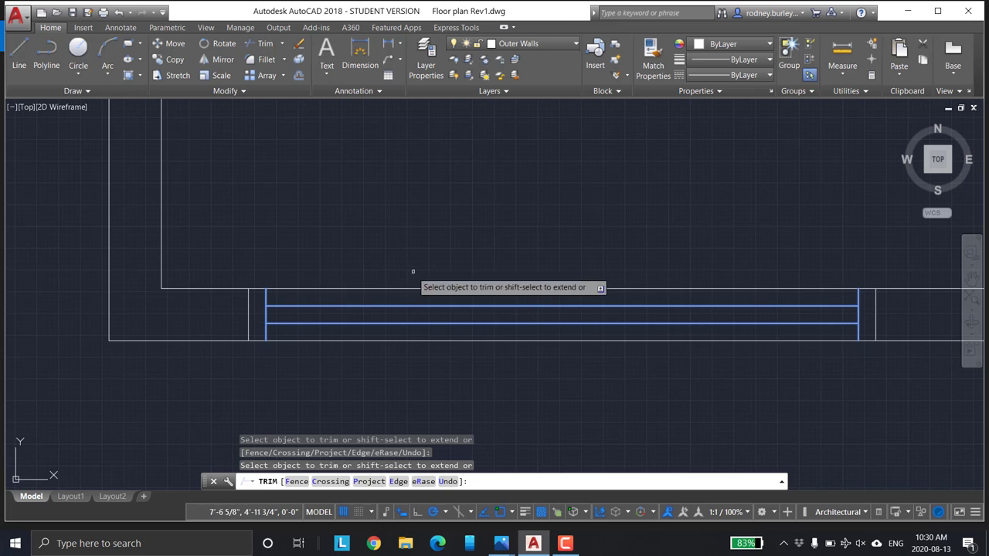
scroll(456, 275, "up", 2)
middle_click_drag(464, 276, 447, 237)
scroll(592, 301, "down", 2)
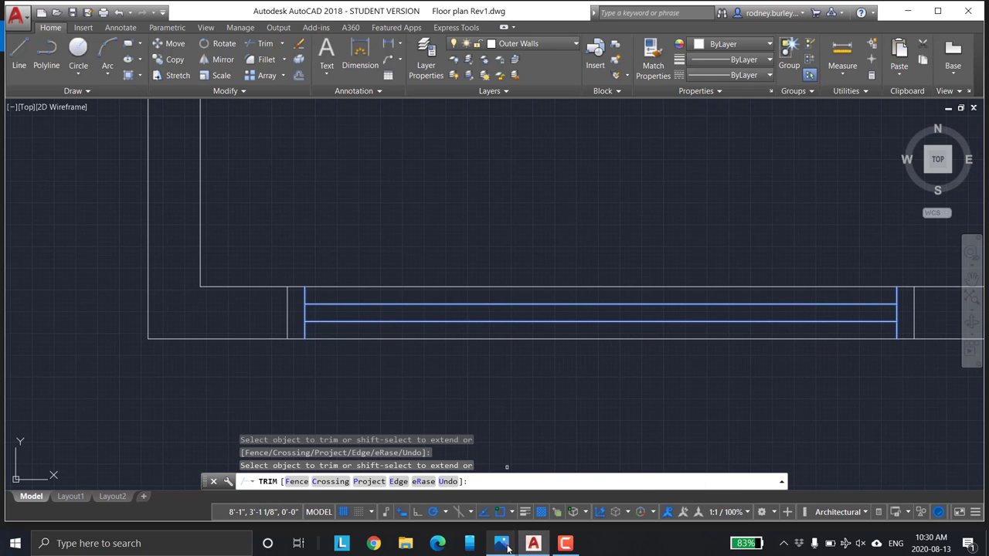
mouse_move(508, 549)
left_click(574, 490)
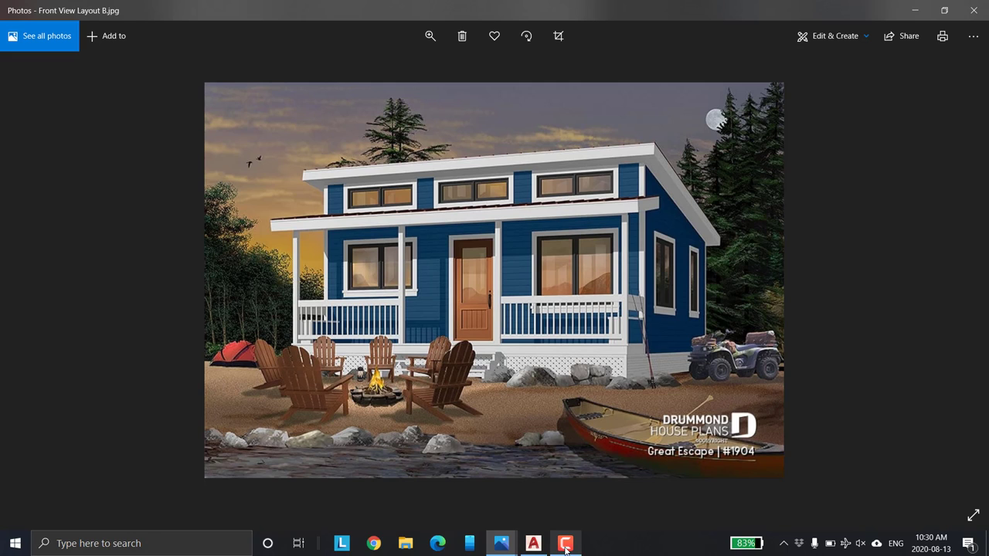
left_click(532, 543)
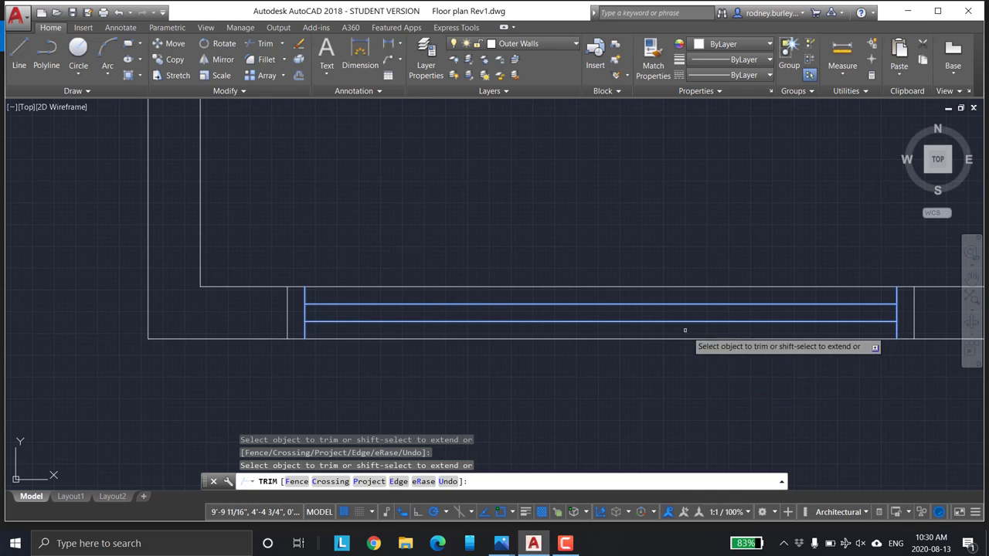
middle_click_drag(684, 332, 487, 267)
left_click(487, 486)
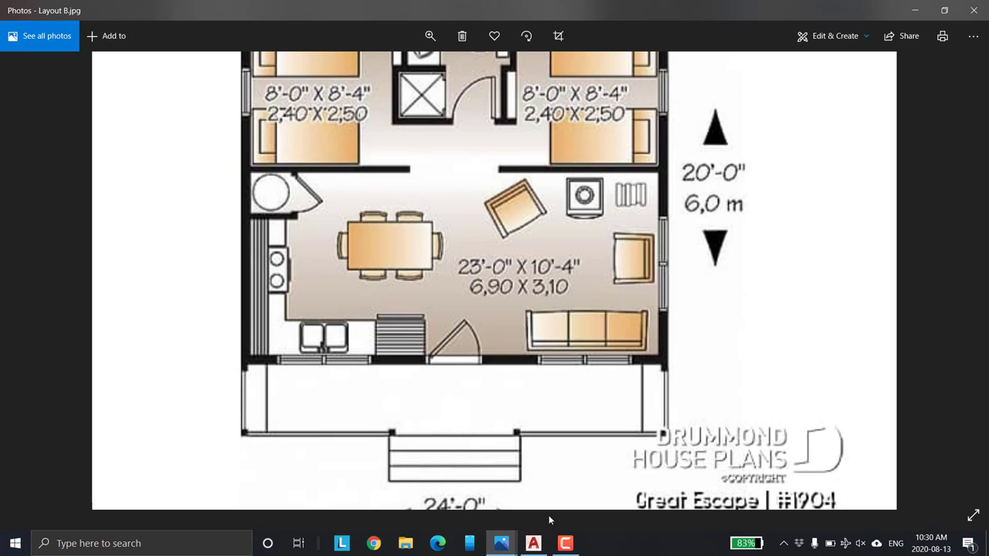
left_click(535, 544)
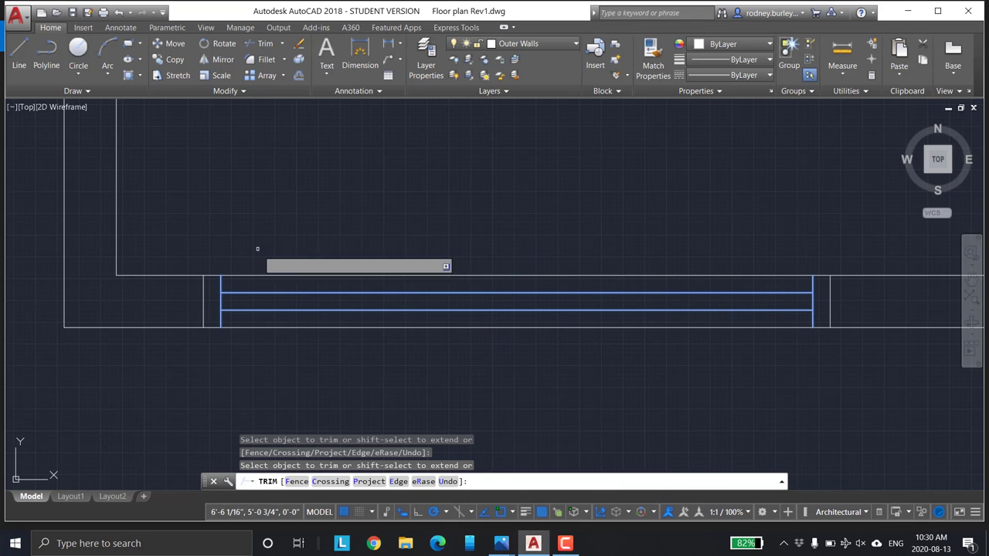
Step: Draw a vertical line from the window midpoint extending above and below the bottom wall
left_click(19, 54)
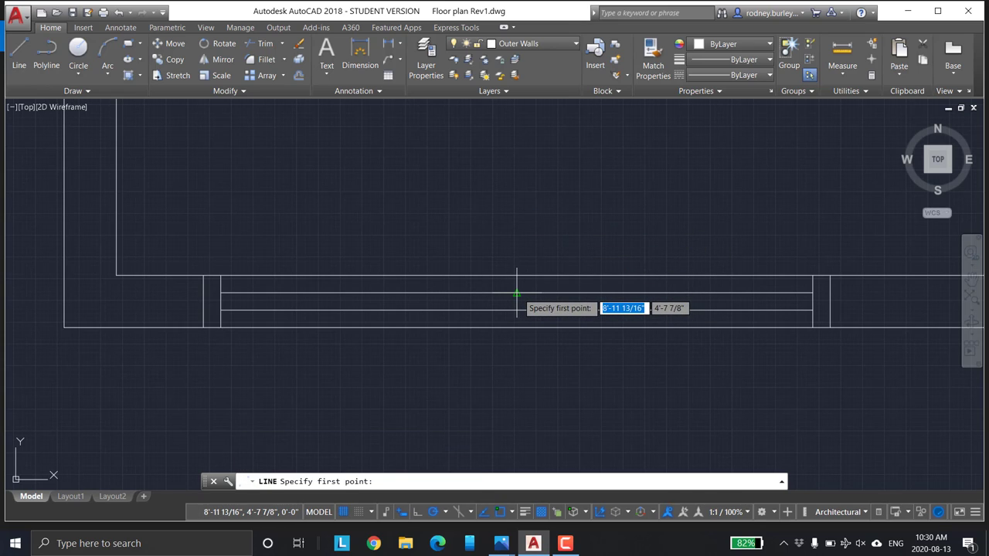
left_click(517, 294)
left_click(517, 218)
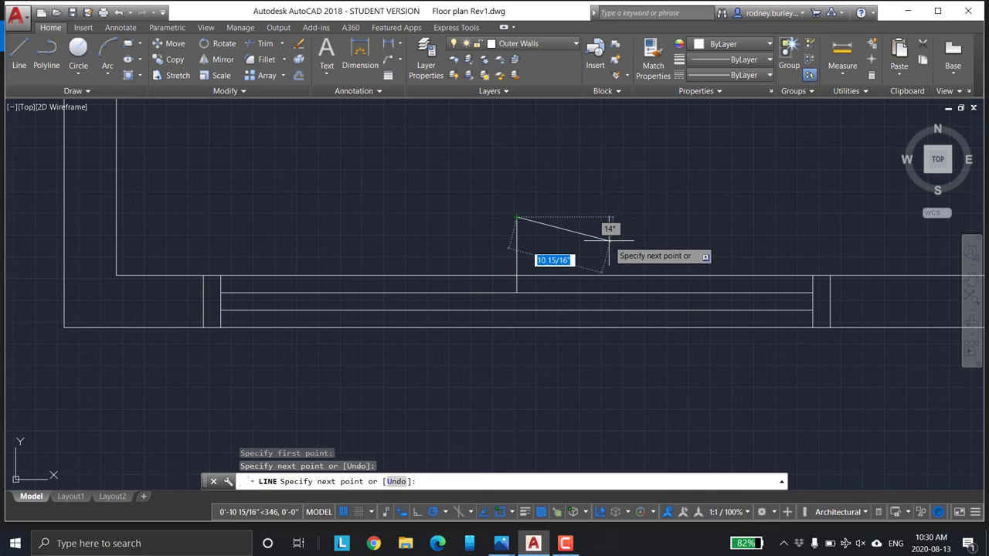
key("Escape")
left_click(18, 51)
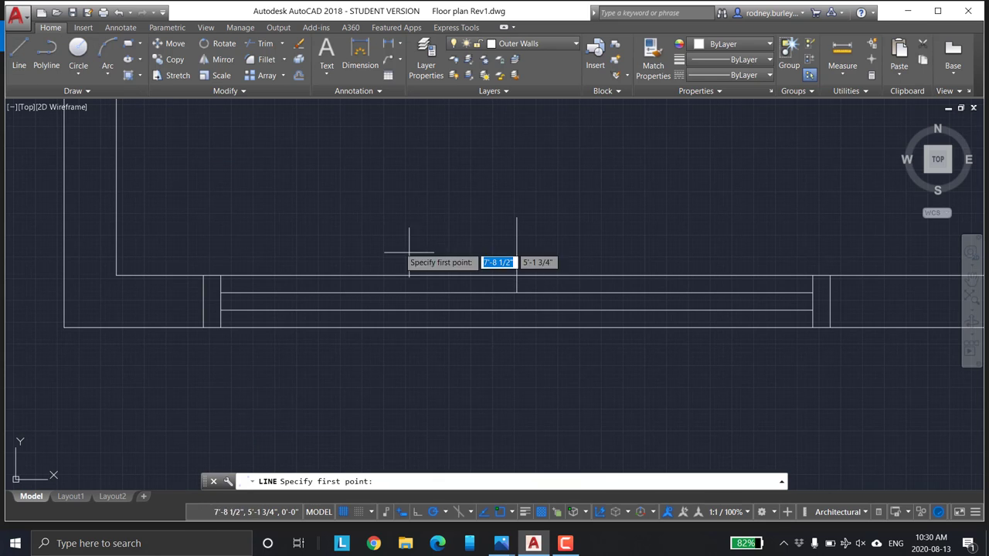
left_click(517, 361)
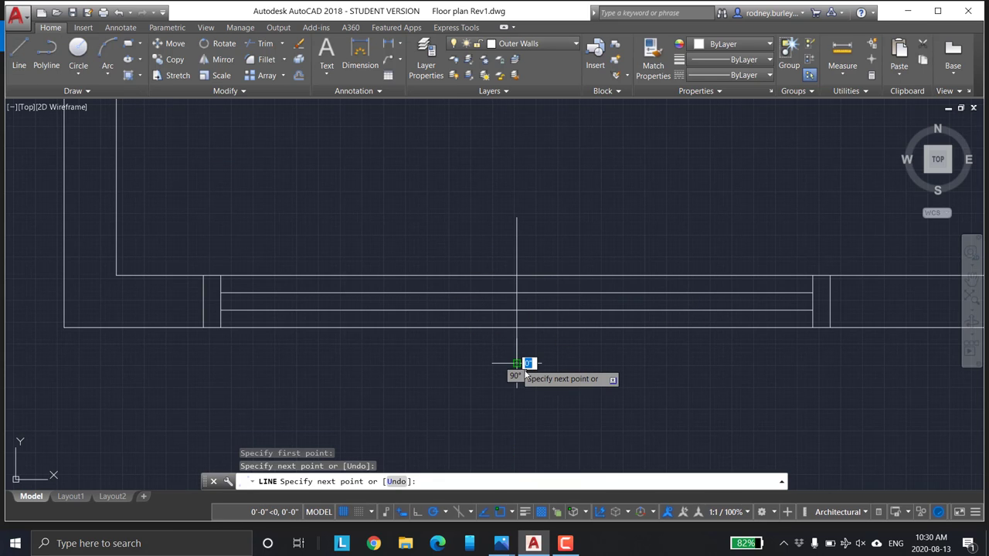
key("F1")
left_click(621, 332)
key("Escape")
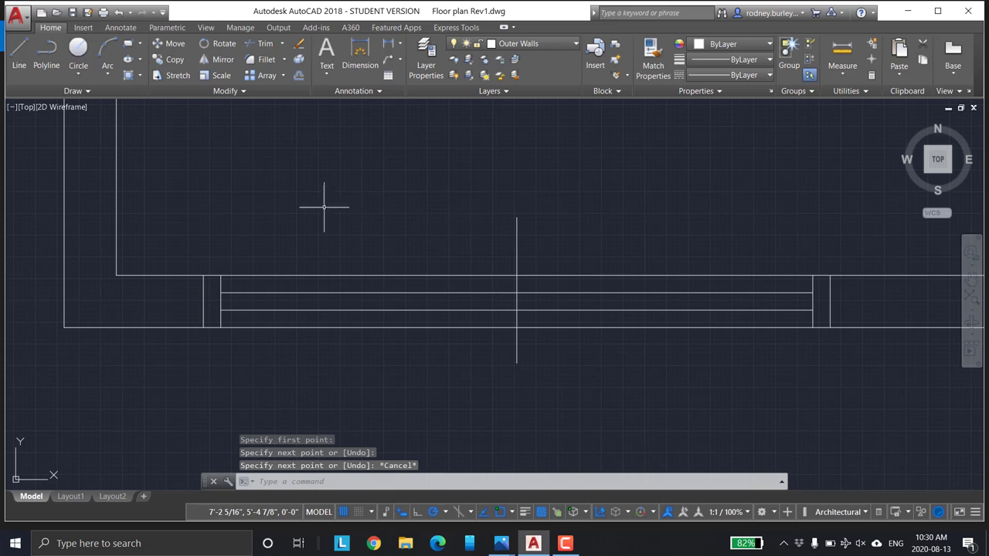
Step: Attempt OFFSET with a mistyped 1" distance, then cancel it
left_click(300, 76)
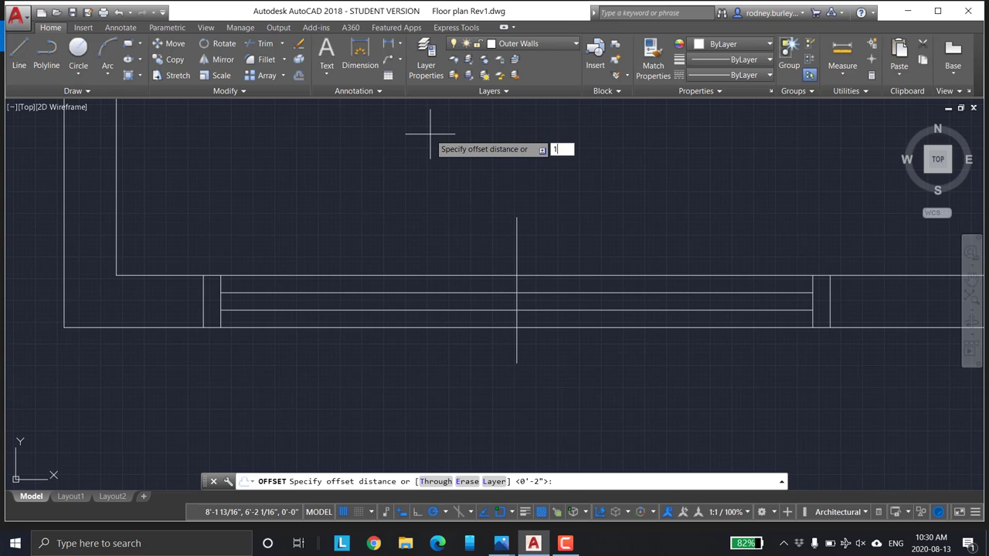
type("1\"\\")
key("Return")
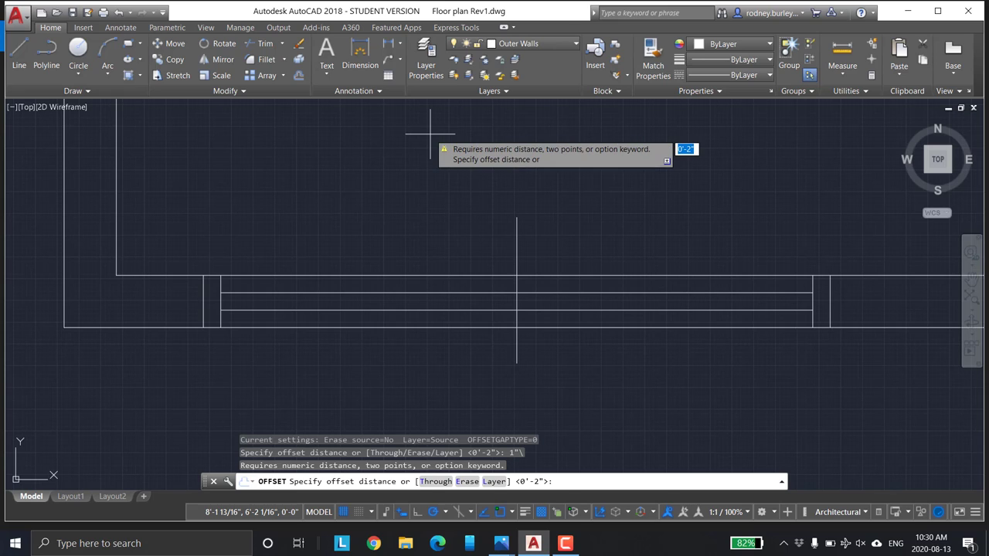
left_click(517, 265)
left_click(463, 265)
key("Escape")
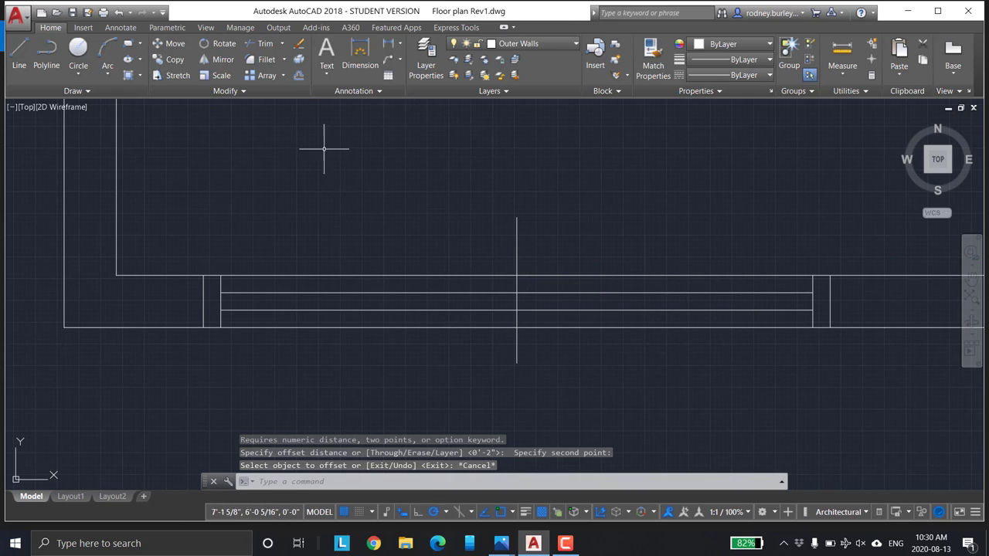
Step: Offset the window centre line 1 inch to the right and to the left
left_click(299, 75)
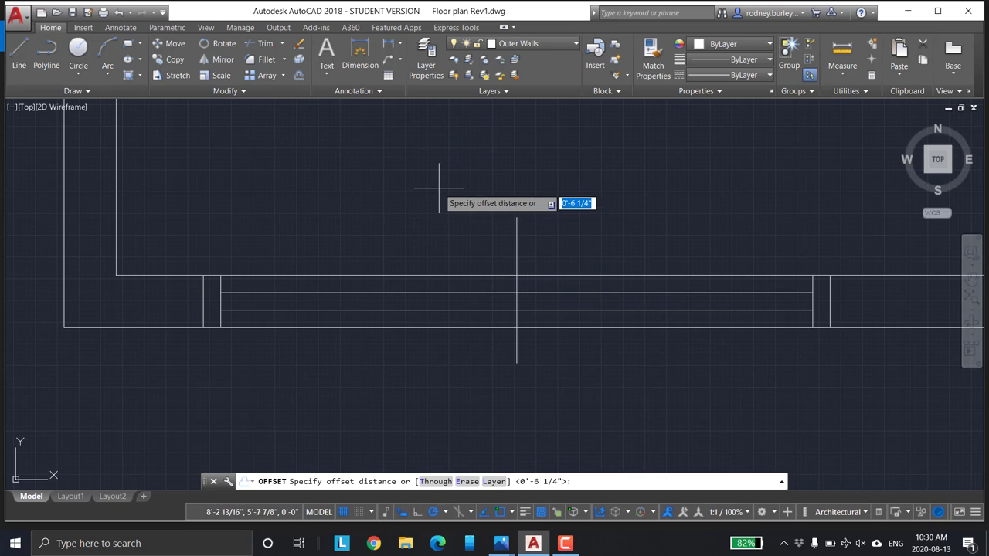
type("1")
key("Return")
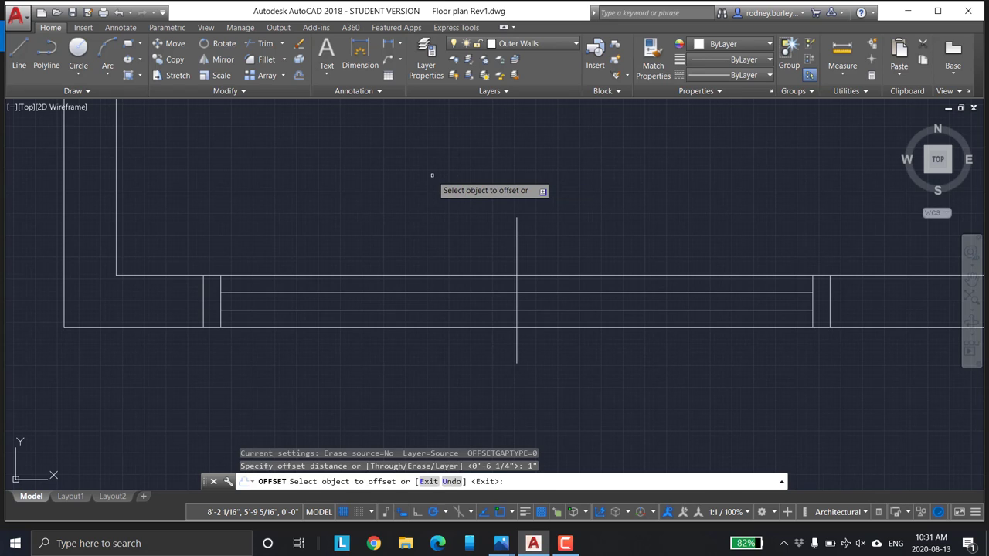
left_click(517, 257)
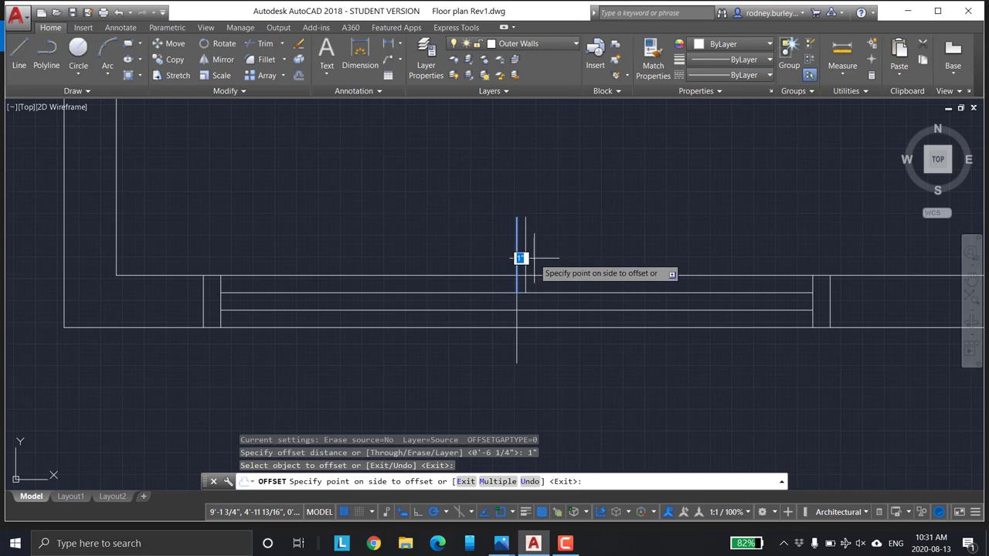
left_click(521, 276)
left_click(513, 250)
left_click(511, 305)
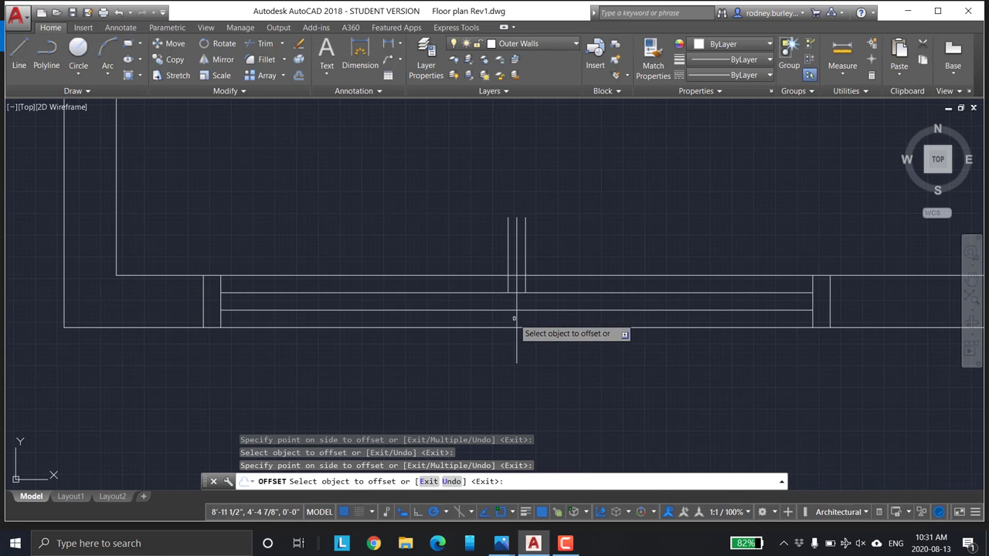
left_click(517, 322)
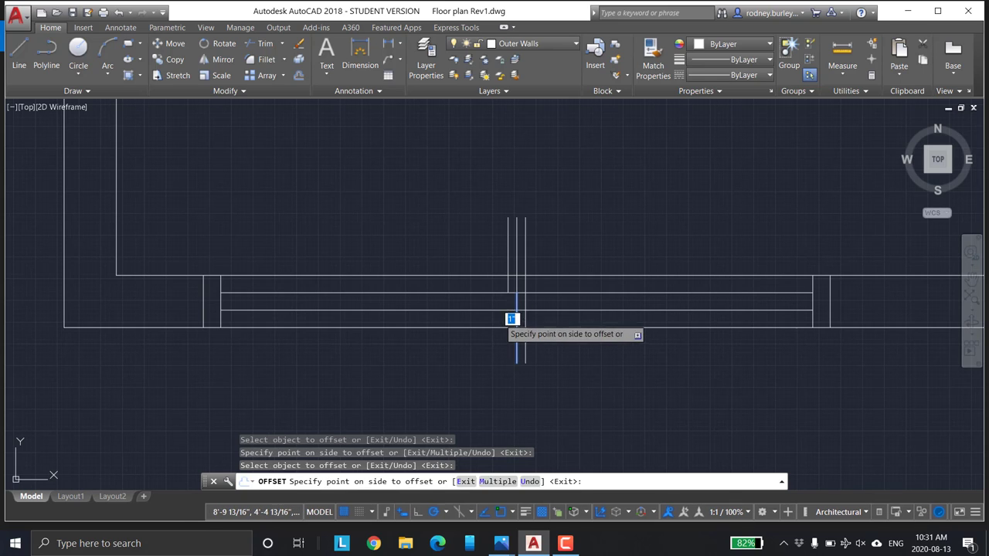
left_click(513, 316)
key("Escape")
scroll(530, 286, "up", 4)
scroll(526, 246, "down", 1)
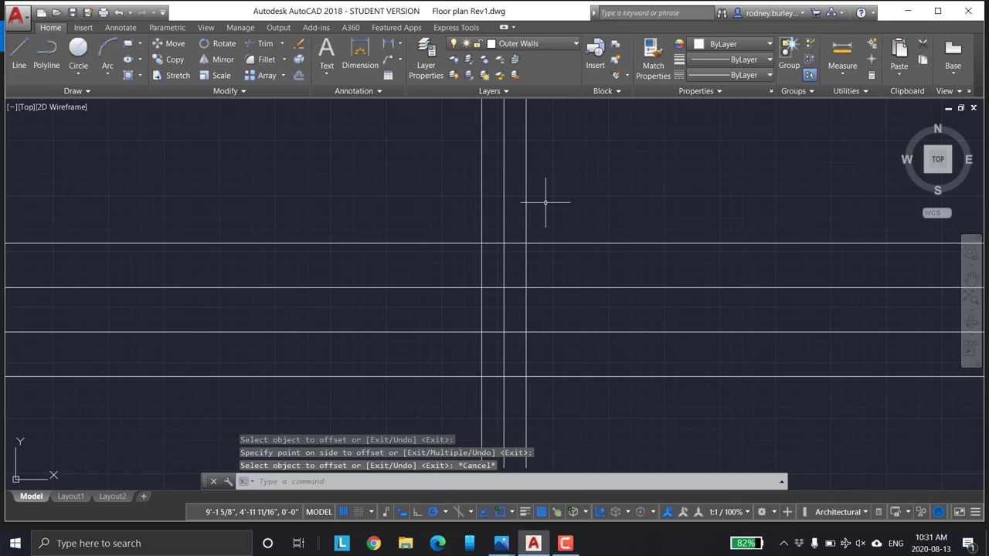
key("Escape")
key("Escape")
scroll(518, 232, "down", 2)
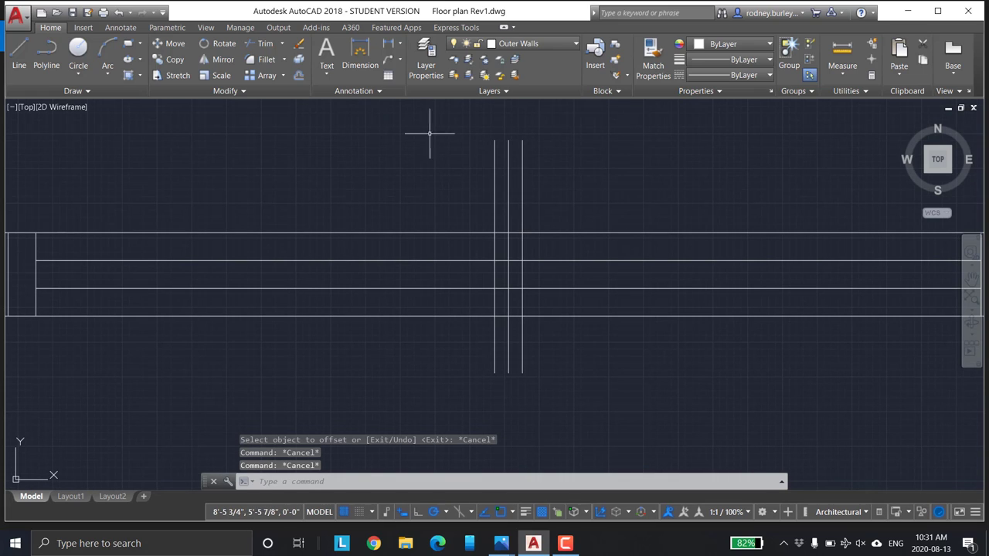
Step: Start TRIM with wall faces, window lines and mullion lines as cutting edges
left_click(263, 45)
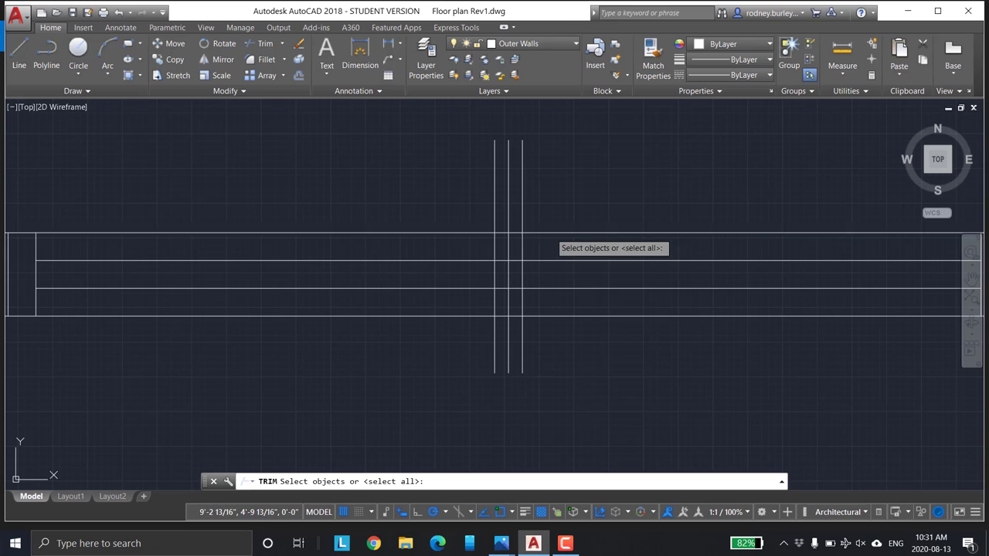
left_click(550, 233)
left_click(535, 261)
left_click(533, 289)
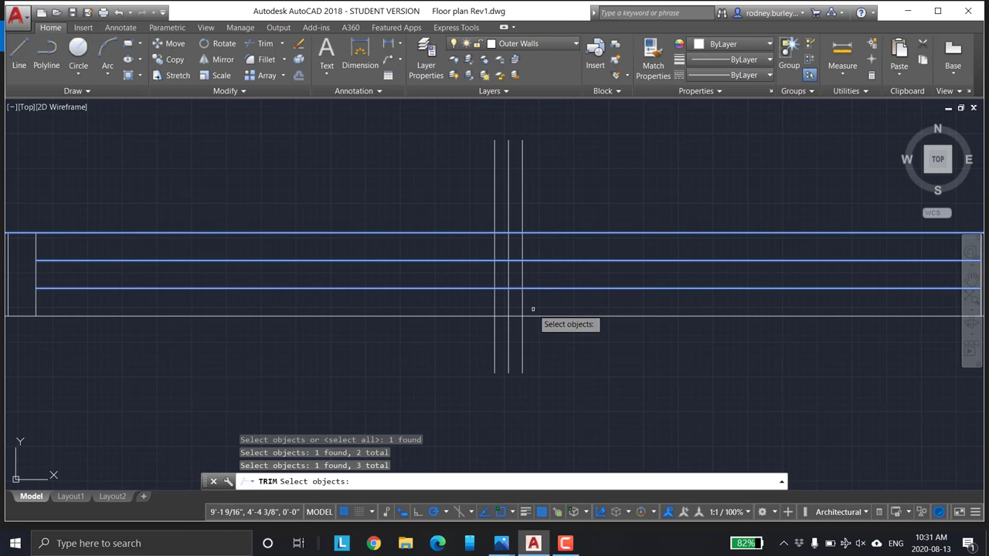
left_click(532, 315)
left_click(508, 307)
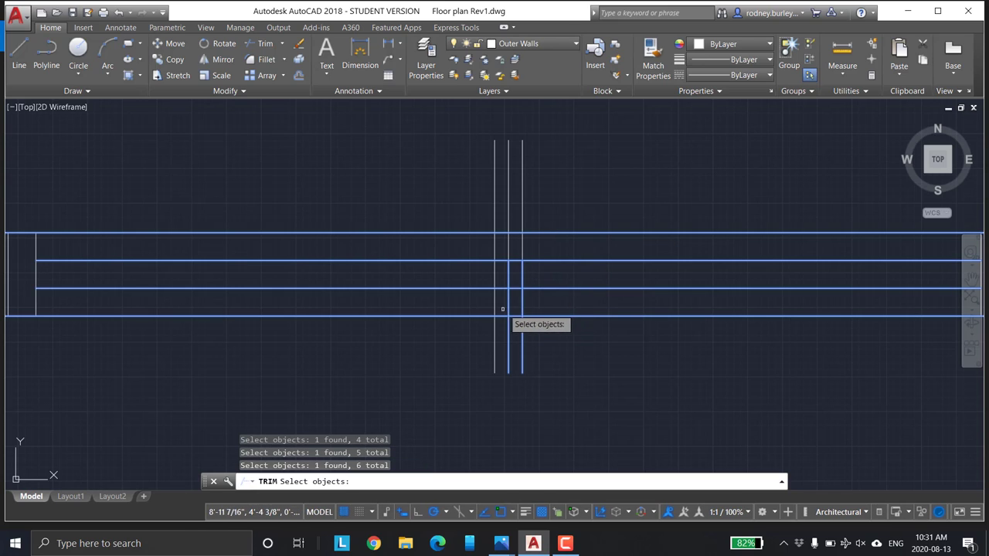
left_click(493, 310)
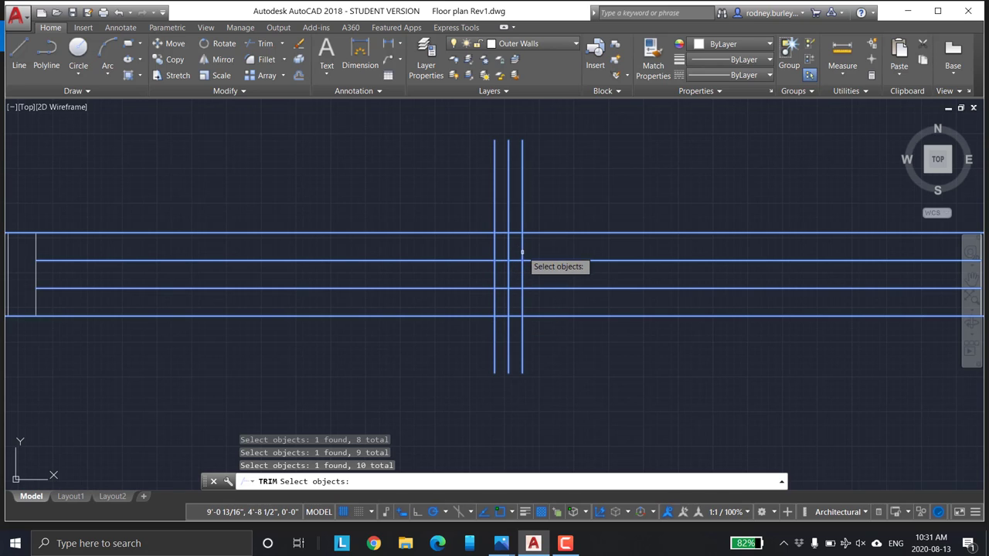
key("Return")
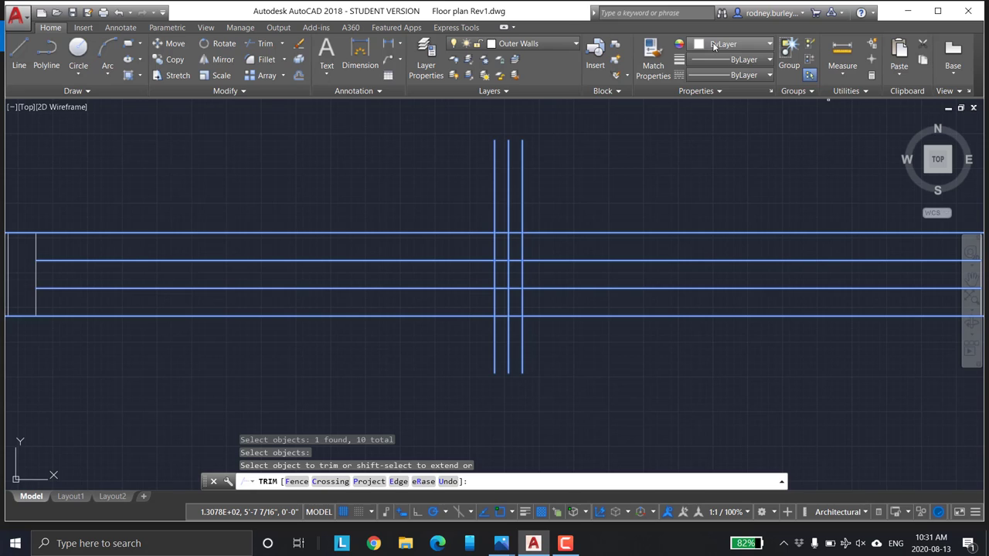
Step: Trim the three vertical mullion lines back to the top and bottom wall faces
left_click(523, 187)
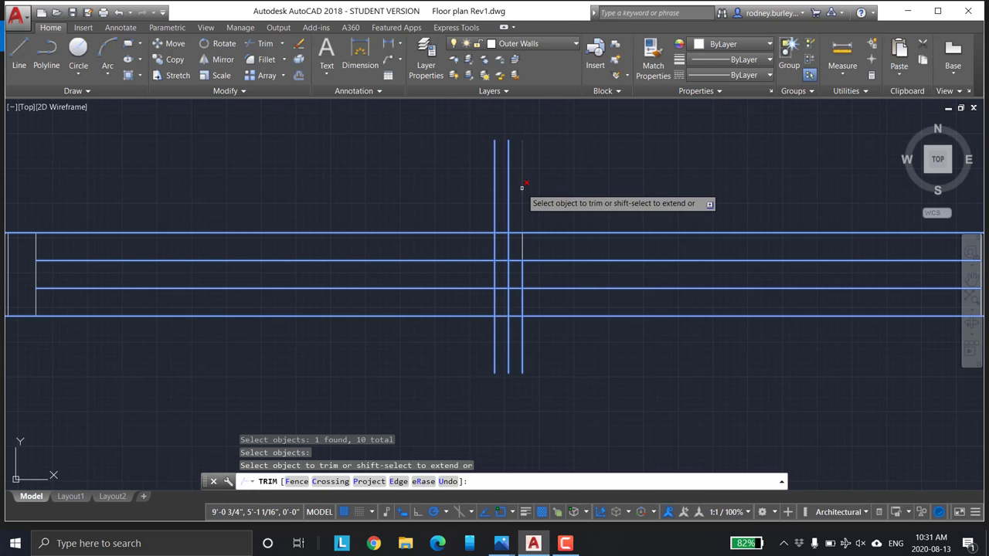
left_click(510, 197)
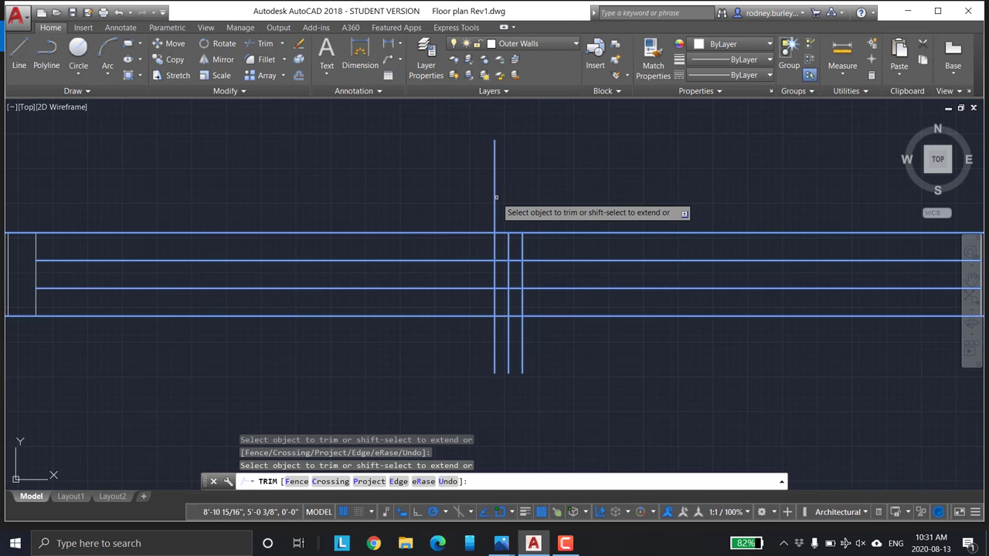
left_click(496, 210)
left_click(495, 337)
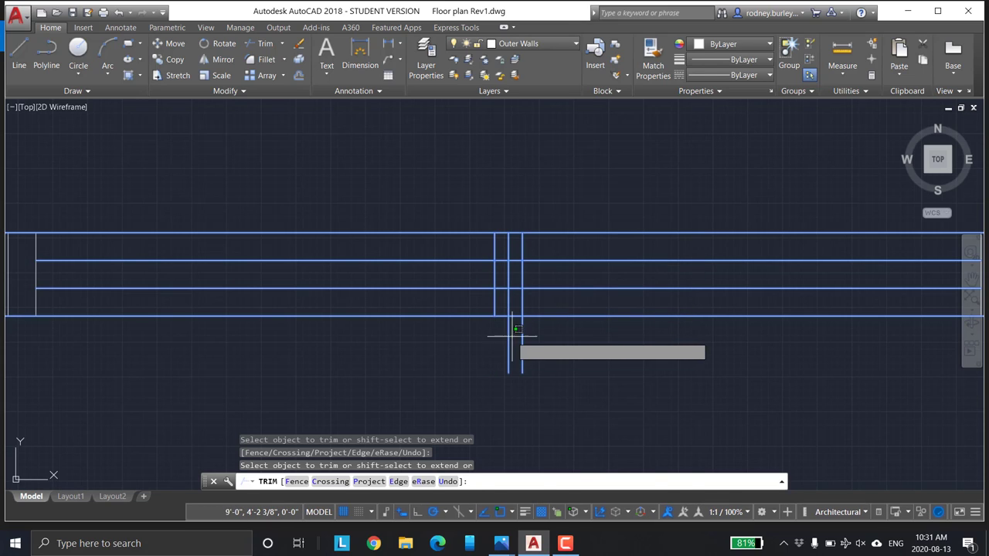
left_click(514, 328)
left_click(511, 336)
left_click(522, 340)
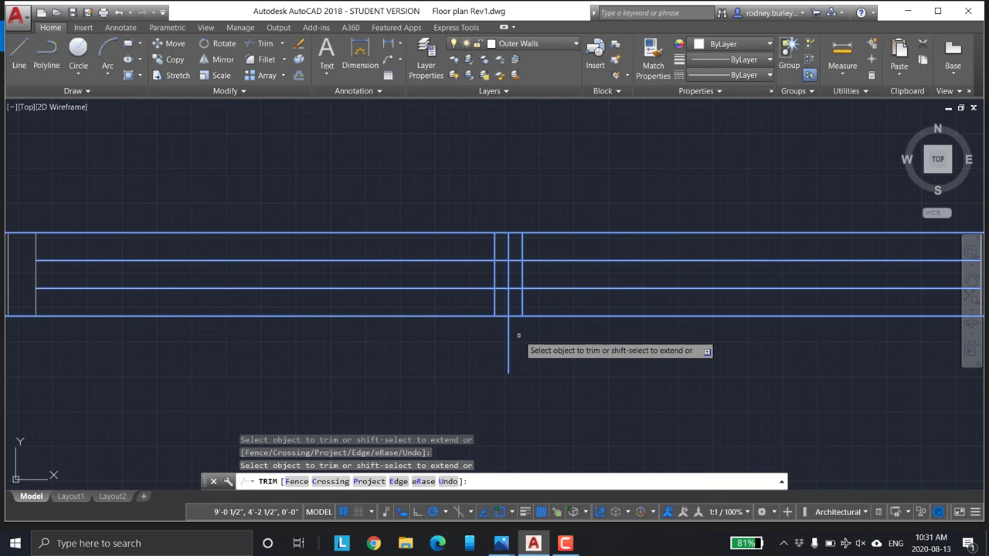
left_click(508, 344)
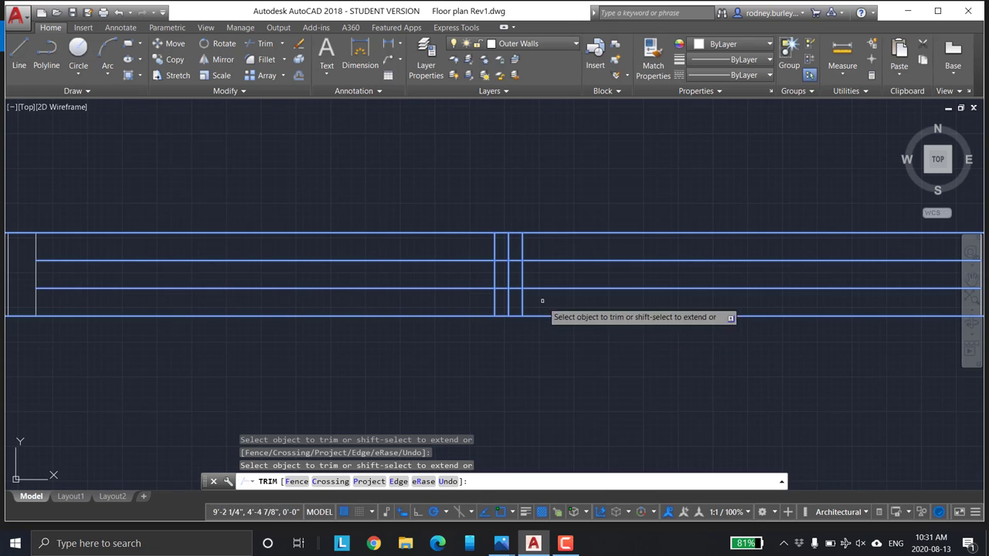
Step: Cut away the wall line pieces inside the window opening
left_click(502, 262)
left_click(515, 261)
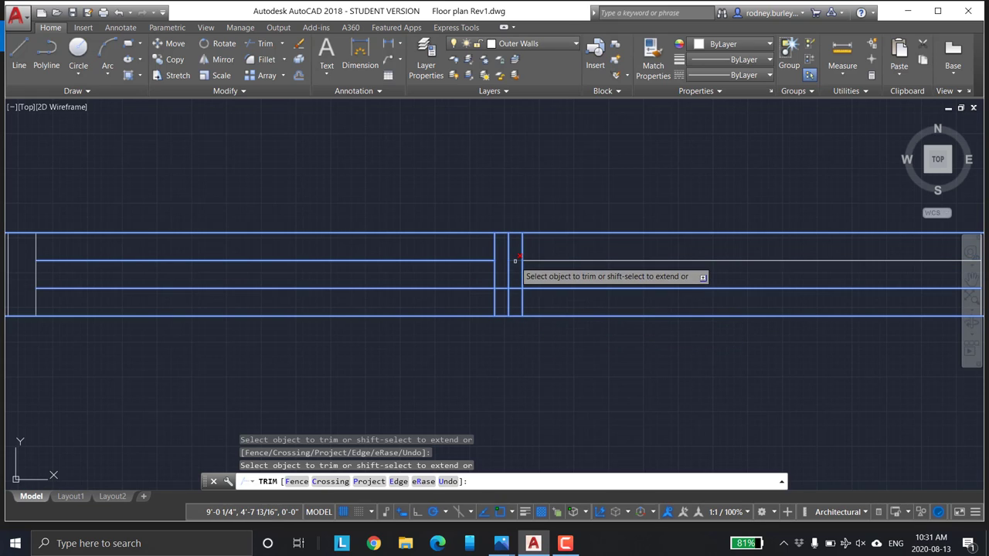
left_click(516, 289)
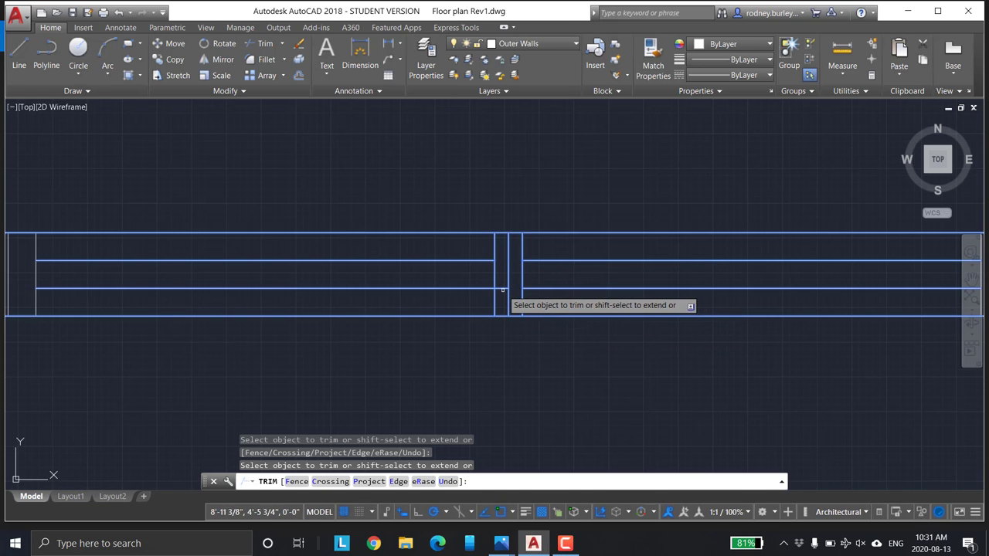
key("Escape")
Step: Delete the two leftover short vertical lines in the window opening
key("Escape")
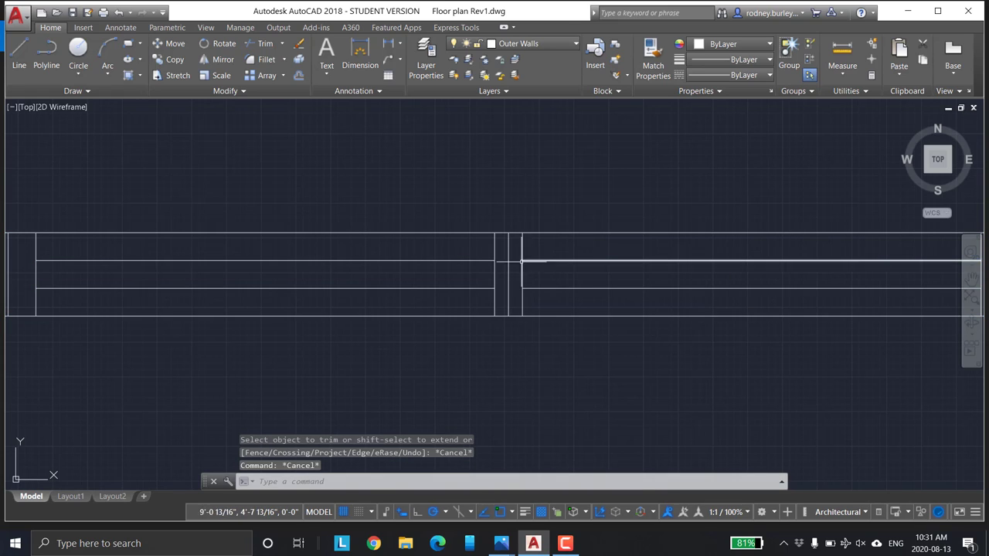
key("Escape")
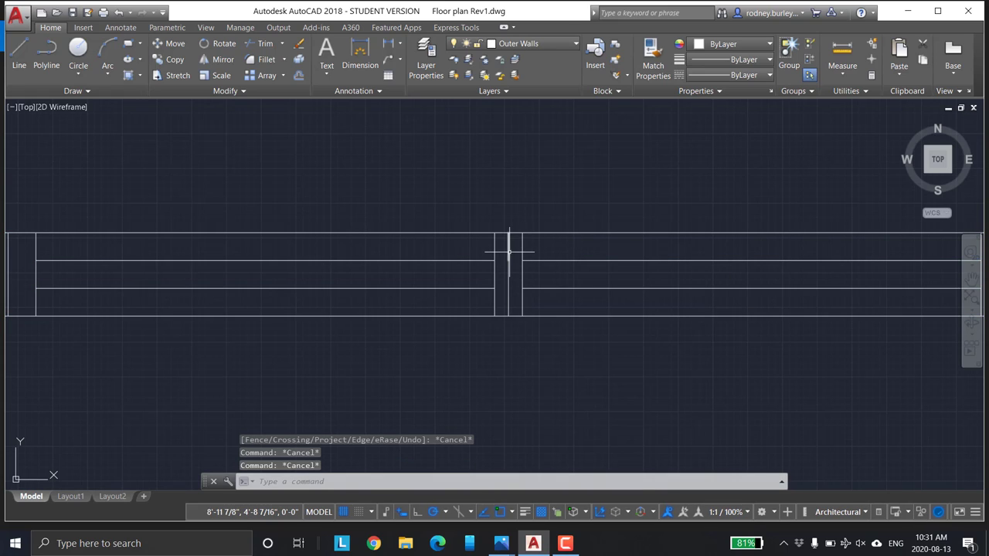
left_click(508, 251)
key("Delete")
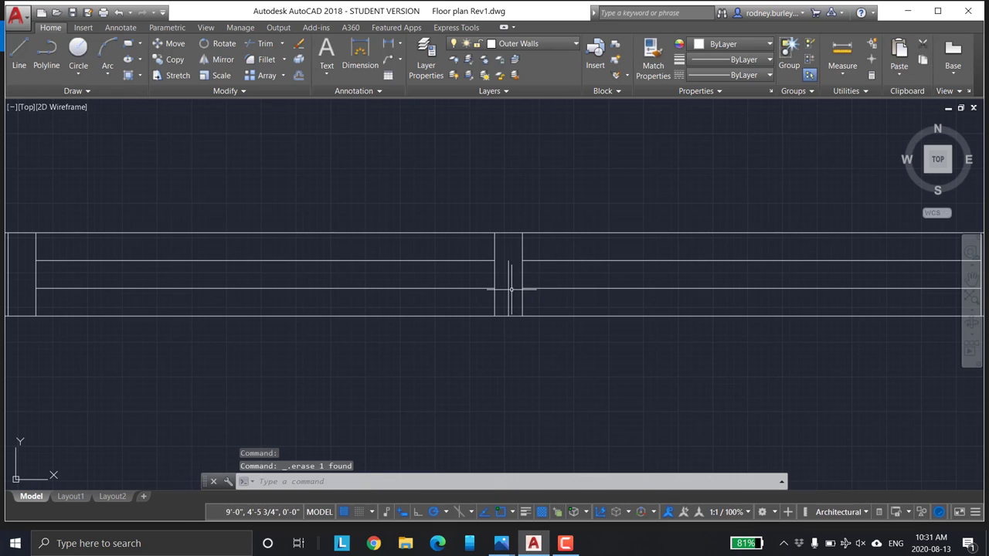
left_click(507, 290)
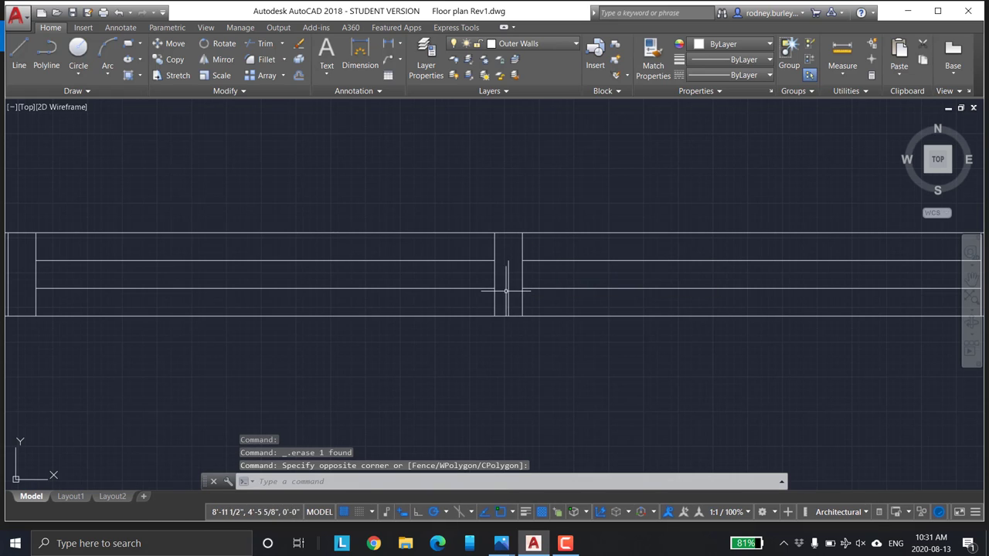
left_click(508, 288)
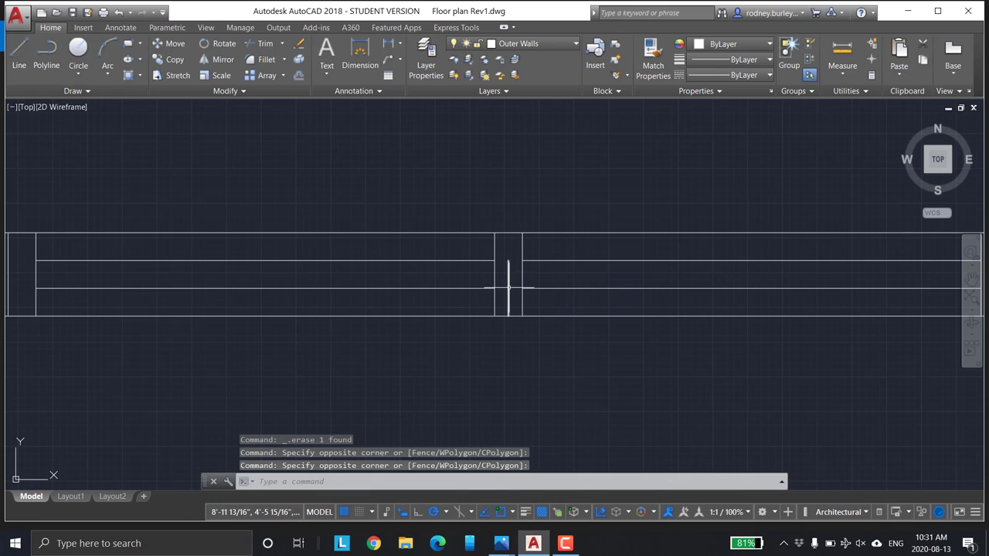
key("Delete")
Step: Zoom out and pan until the whole cabin outline is centred in view
scroll(583, 195, "down", 4)
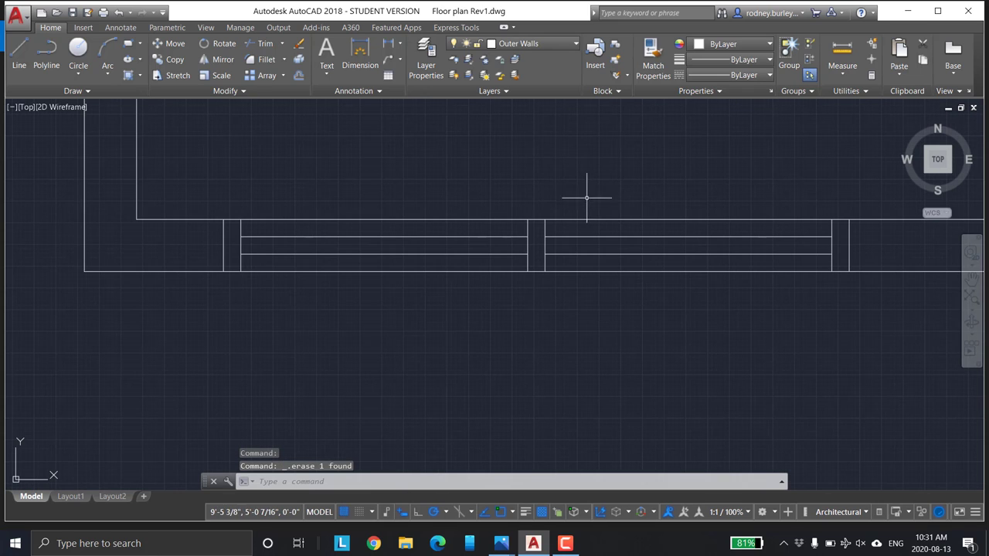
mouse_move(629, 221)
middle_mouse_down()
mouse_move(539, 268)
mouse_move(509, 306)
middle_mouse_up()
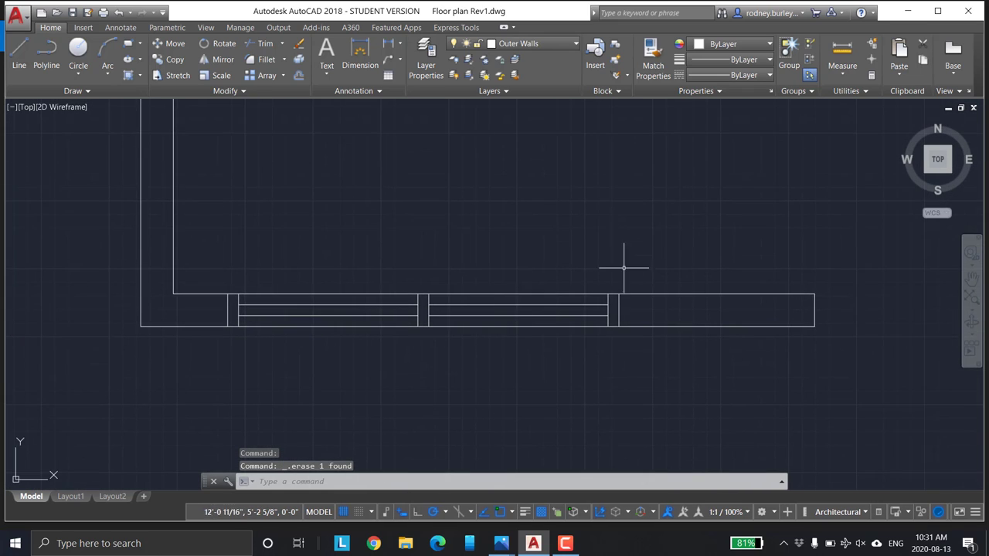
scroll(670, 240, "down", 2)
middle_click_drag(673, 230, 605, 262)
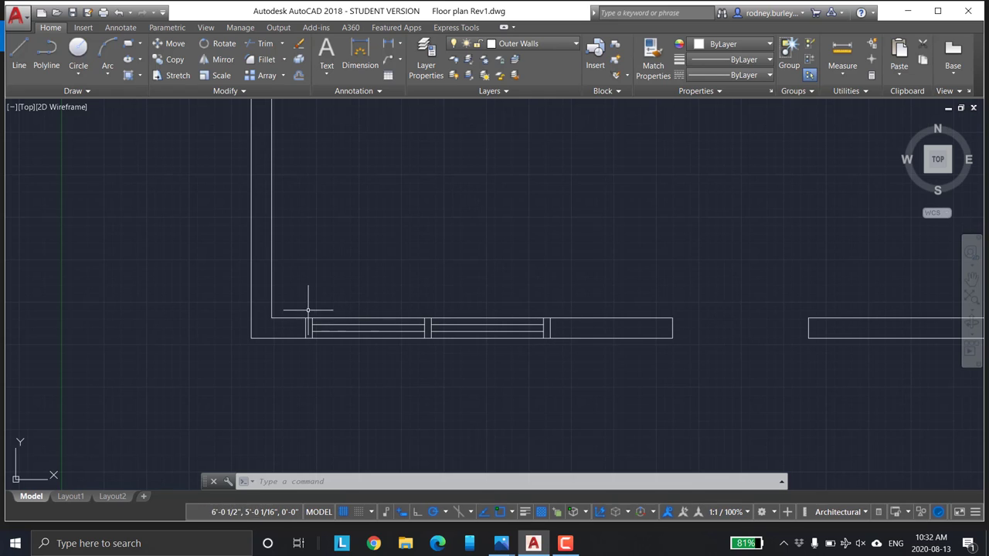
mouse_move(517, 325)
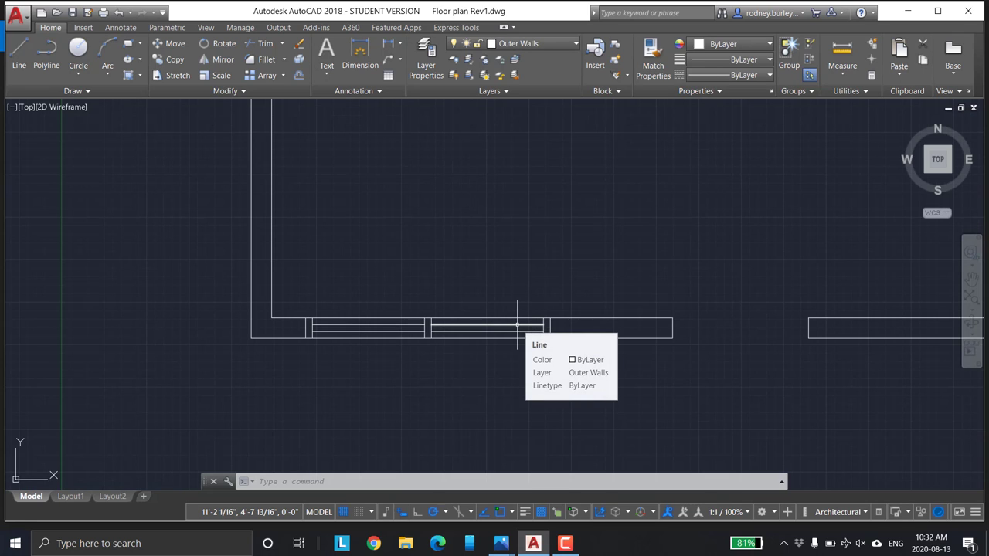
scroll(638, 215, "down", 4)
middle_click_drag(638, 214, 606, 298)
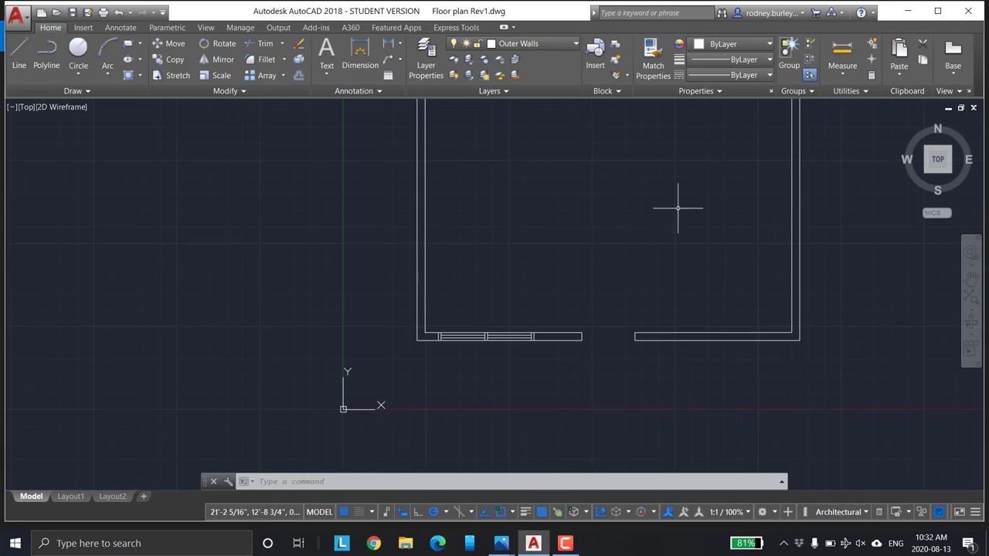
middle_click_drag(678, 207, 618, 234)
scroll(537, 214, "down", 2)
middle_click_drag(536, 214, 537, 238)
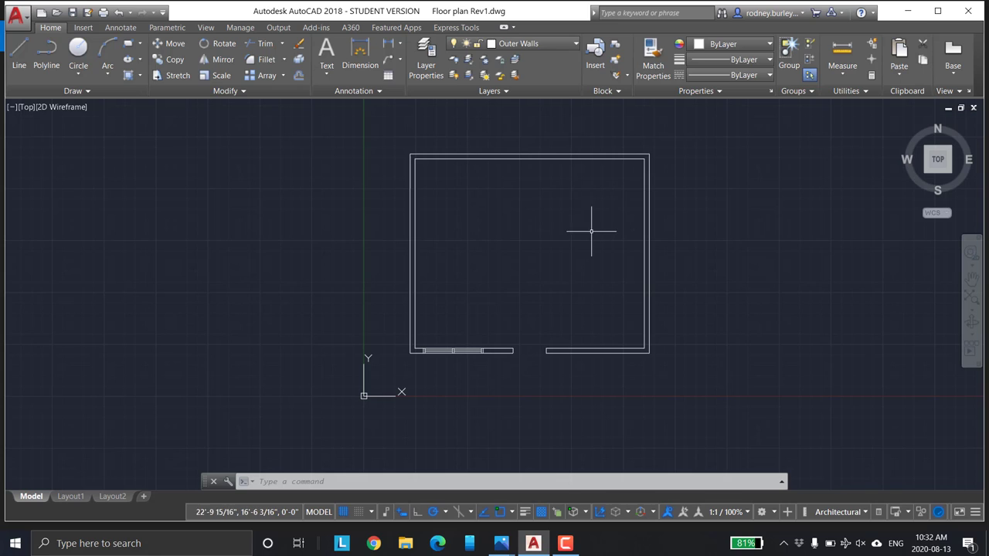
Step: Switch to Layout B.jpg in Photos and scroll through the 24'-0" by 20'-0" cabin plan
mouse_move(525, 523)
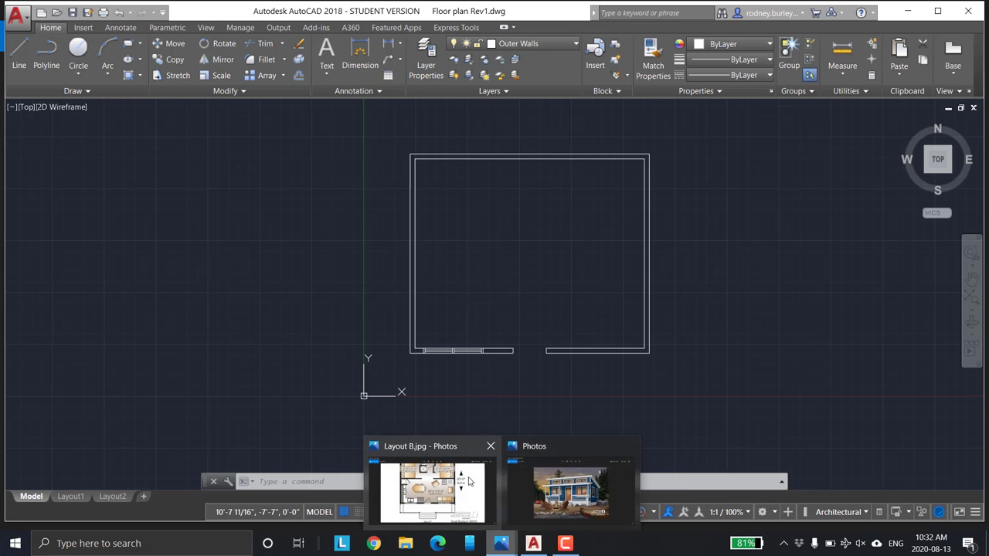
left_click(433, 495)
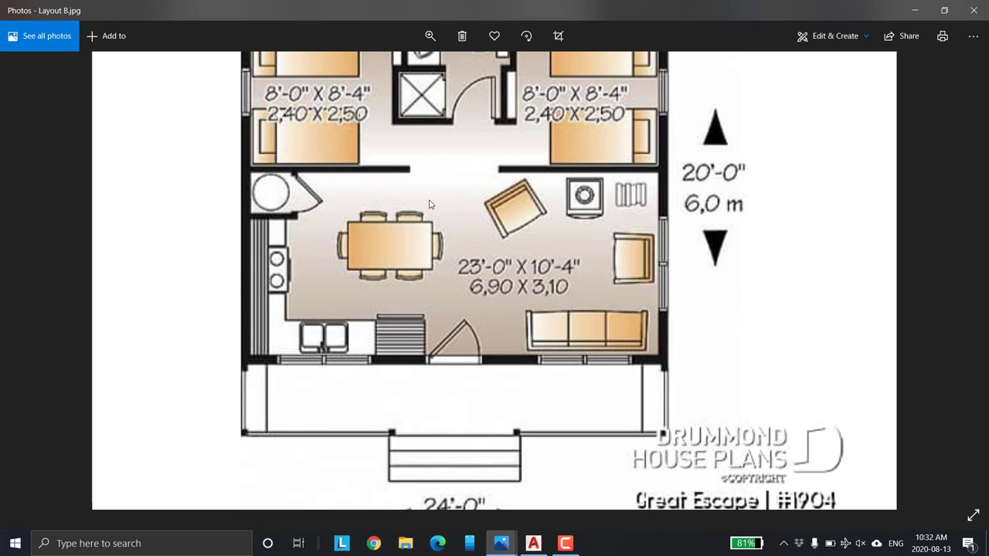
scroll(533, 271, "up", 1)
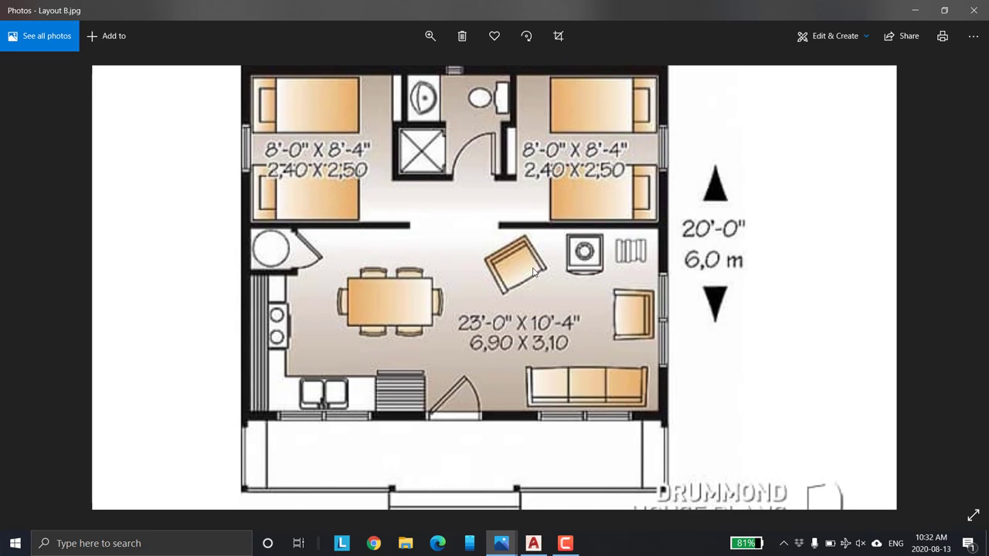
scroll(533, 271, "down", 1)
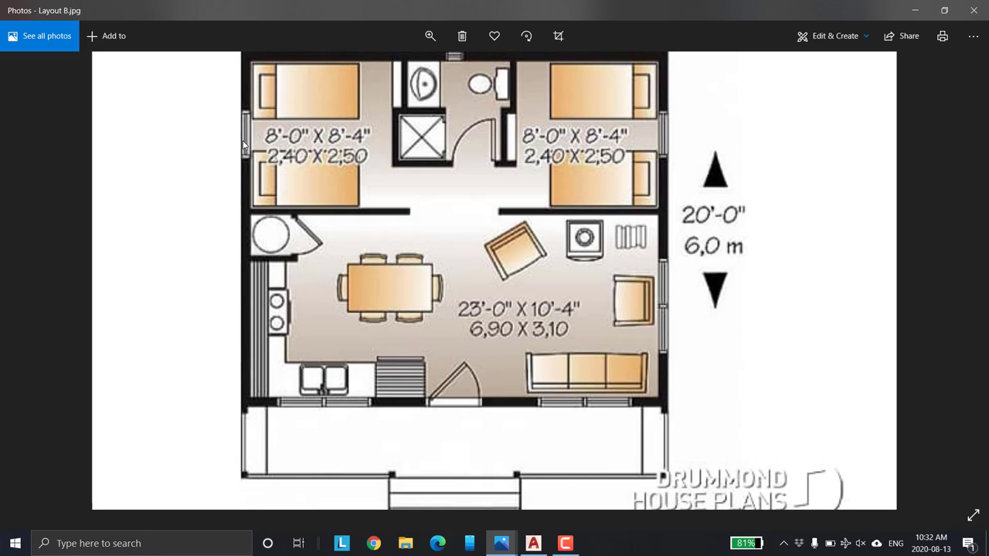
scroll(407, 159, "down", 1)
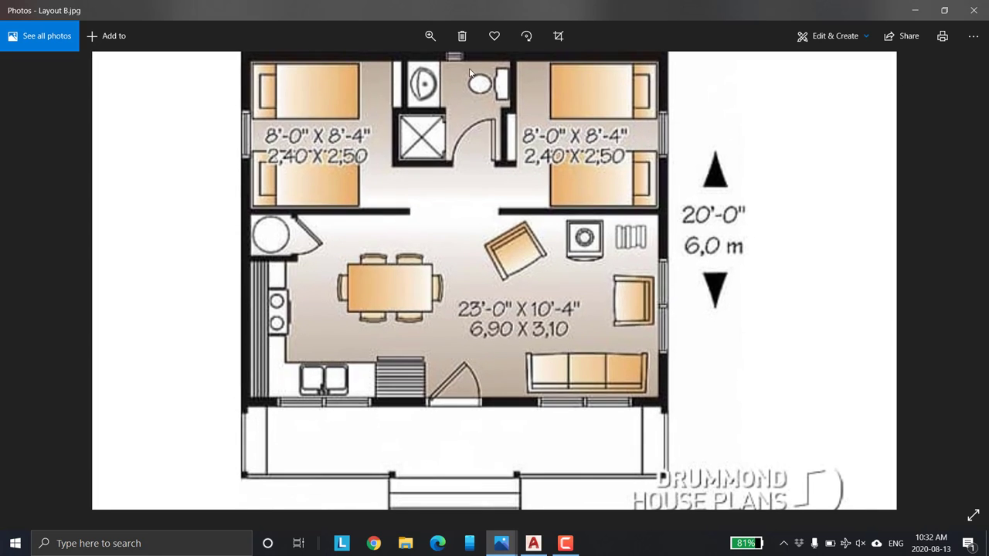
scroll(453, 60, "up", 1)
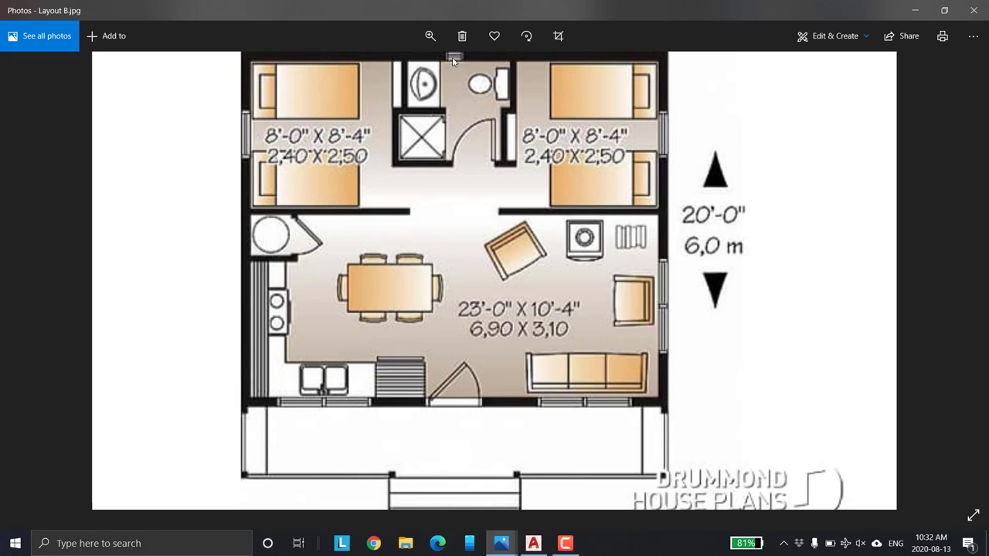